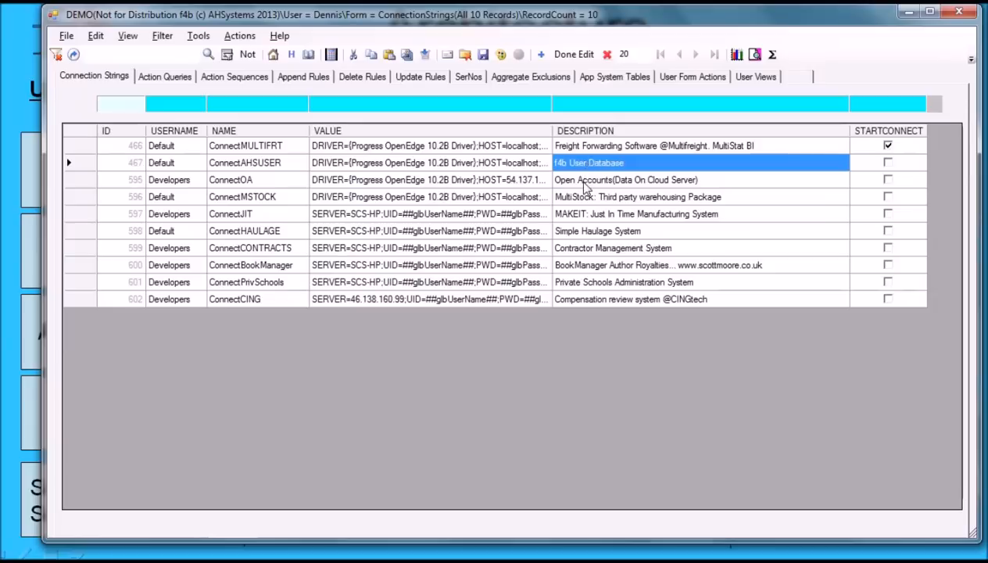
# Review the database descriptions in the connection strings list and finish editing.
pyautogui.click(580, 198)
pyautogui.click(584, 217)
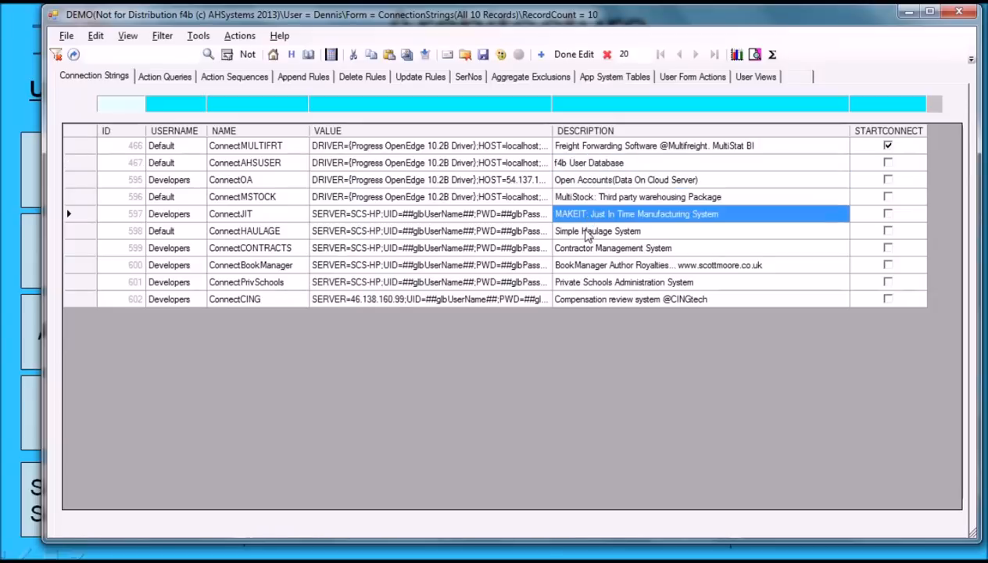
pyautogui.click(582, 231)
pyautogui.click(582, 249)
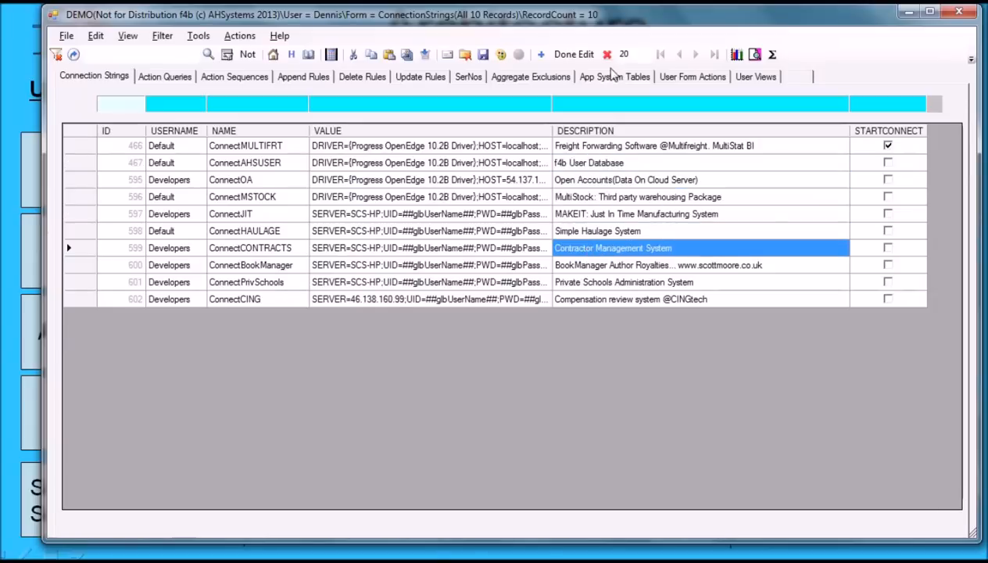
pyautogui.click(574, 54)
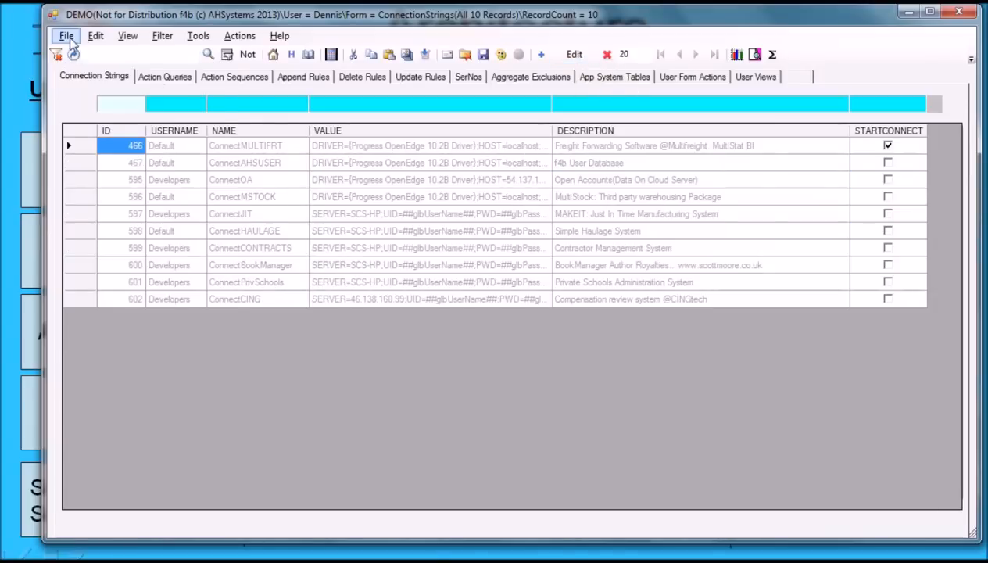
# Open the administrators' User Setup, inspect the first user's password form and close it without changes.
pyautogui.click(67, 36)
pyautogui.moveTo(110, 71)
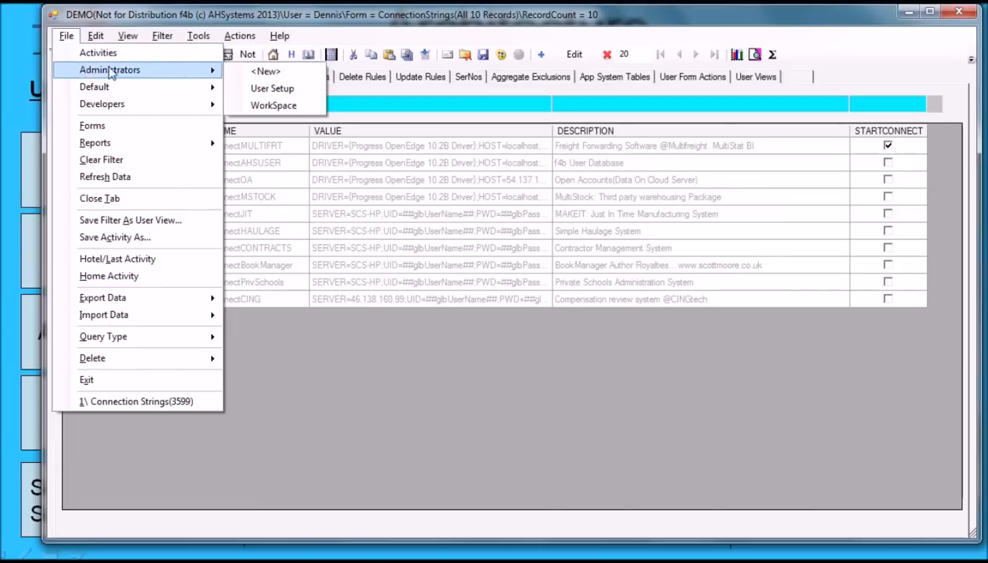
pyautogui.click(272, 90)
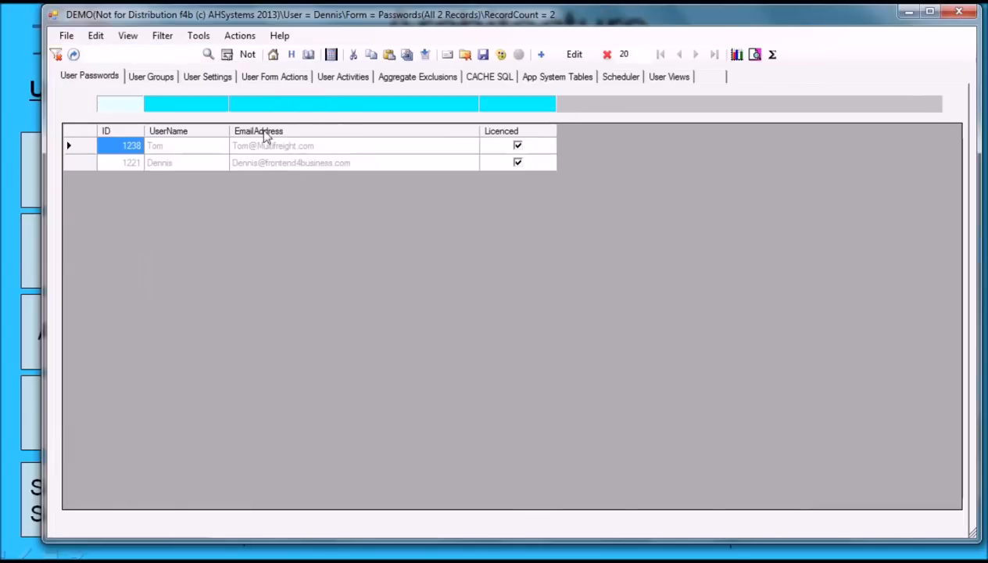
pyautogui.click(75, 146)
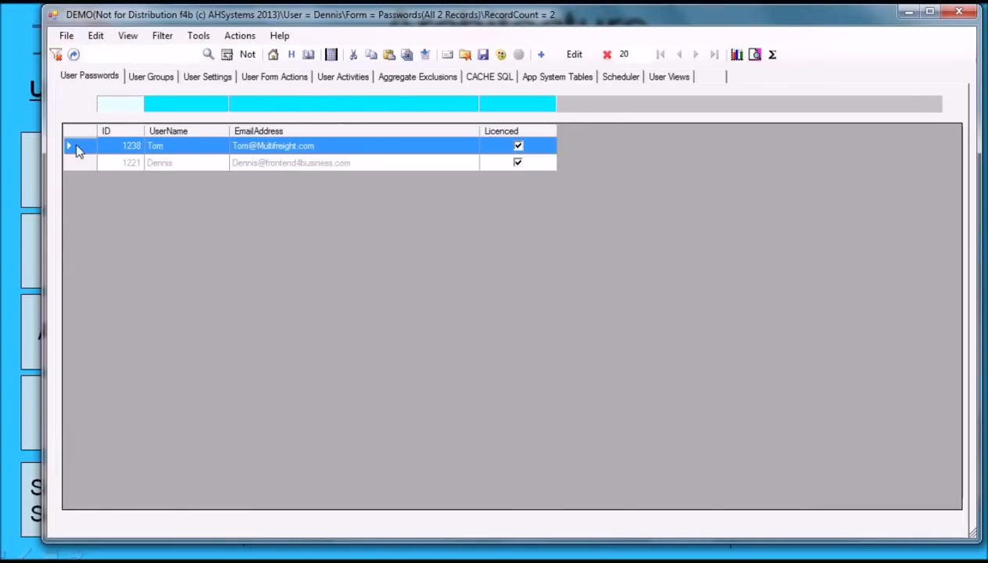
pyautogui.click(576, 54)
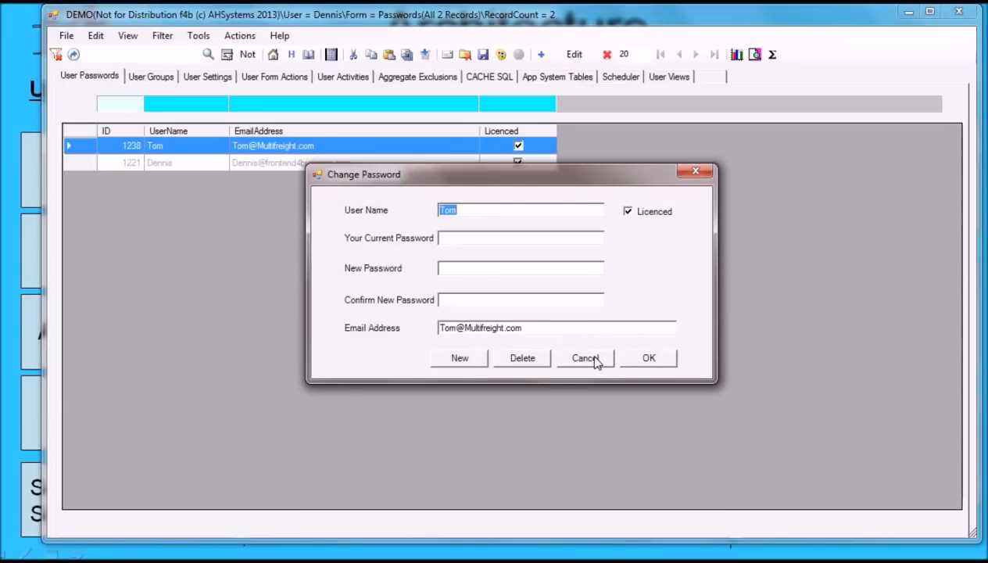
pyautogui.click(594, 360)
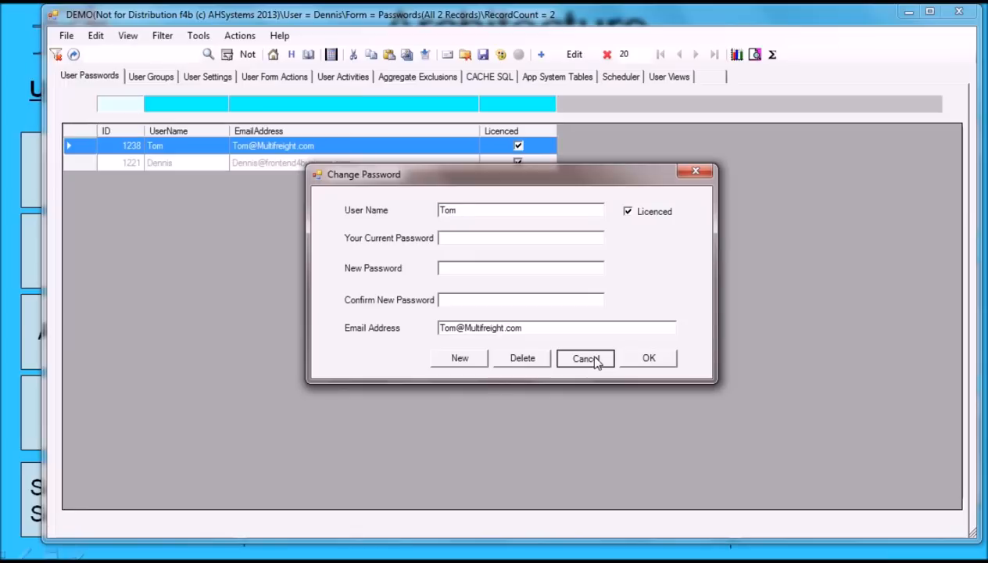
# Set the ScheduledEmail process's next run time to 29/05/2015 14:31:41 in the Scheduler and finish editing.
pyautogui.click(619, 79)
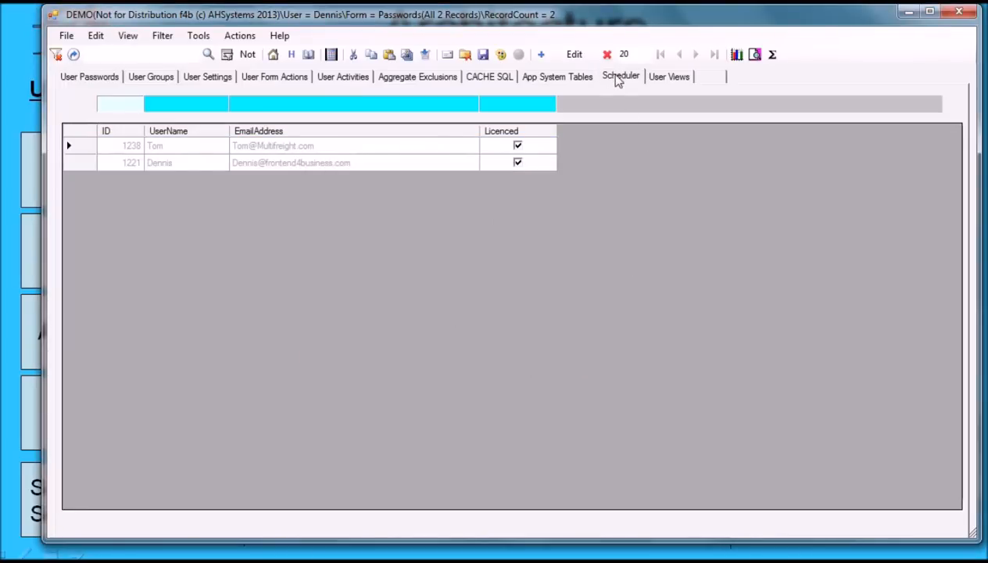
pyautogui.click(574, 55)
pyautogui.click(570, 150)
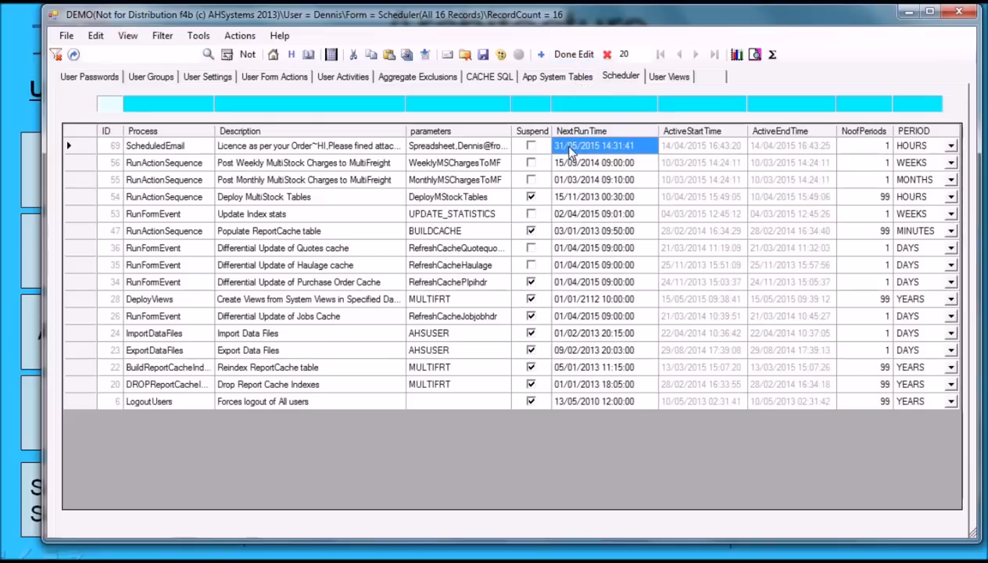
pyautogui.click(564, 151)
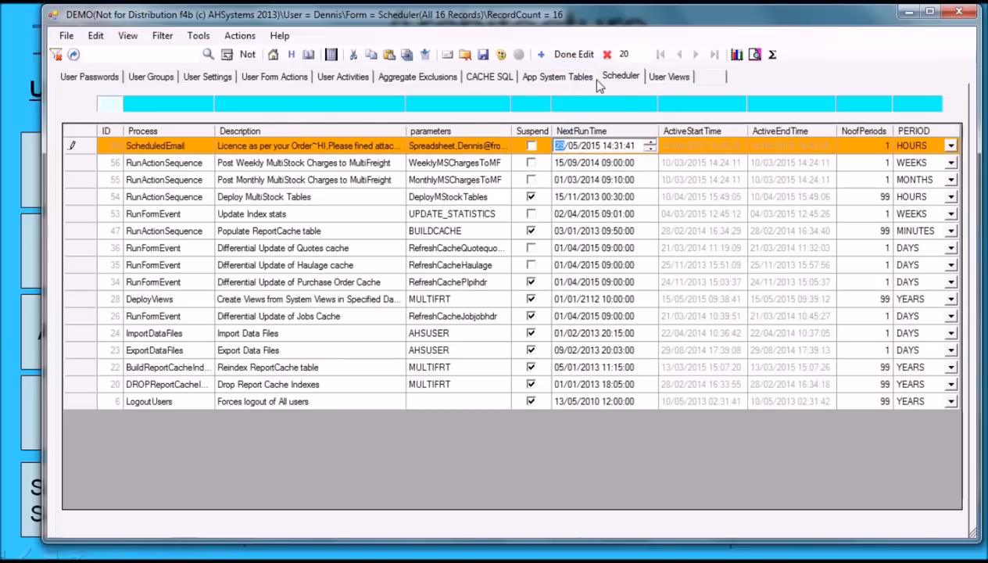
pyautogui.click(575, 54)
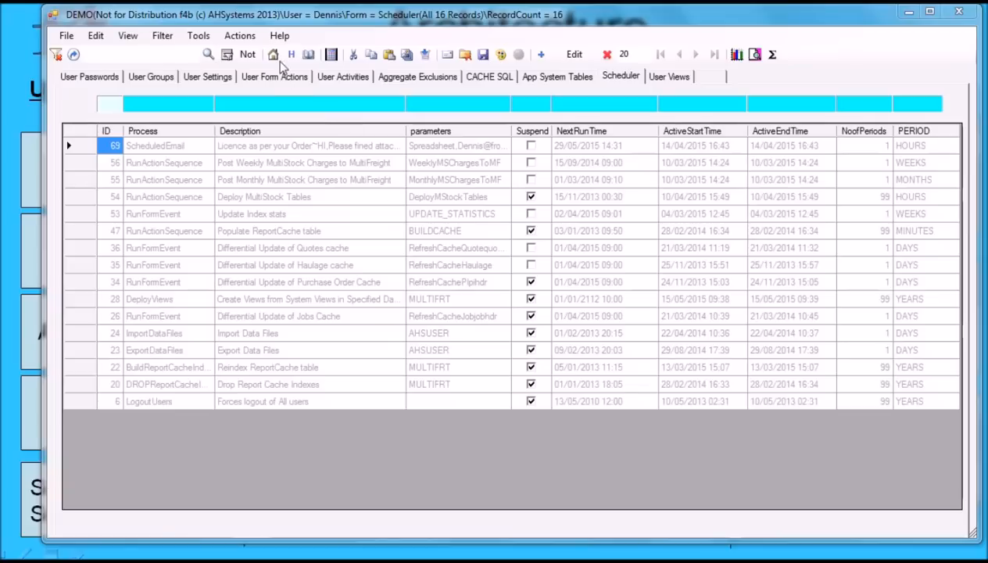
# Connect the ConnectMULTIFRT database from the home activity, creating aliasing system views, and refresh the current activity.
pyautogui.click(273, 56)
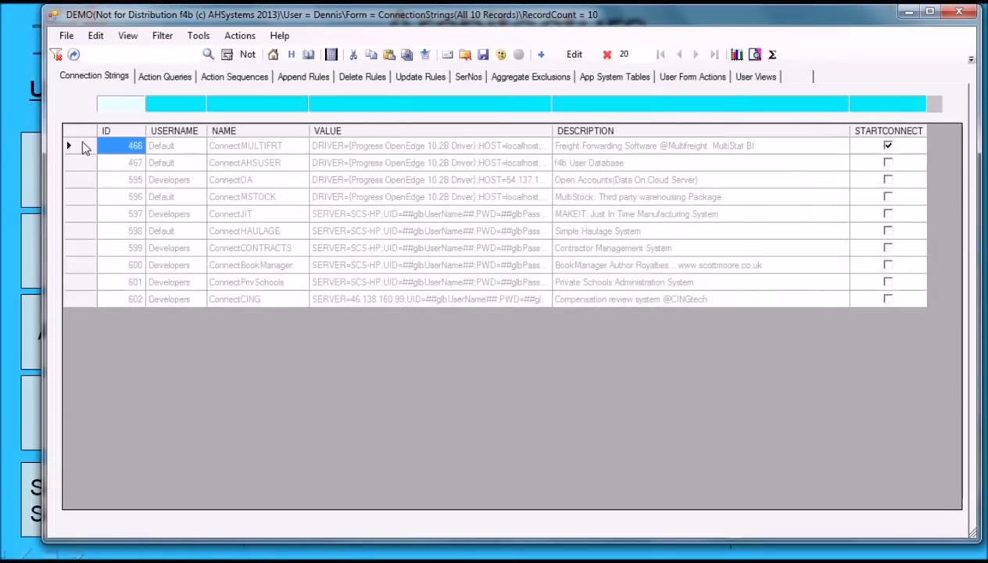
pyautogui.click(85, 148)
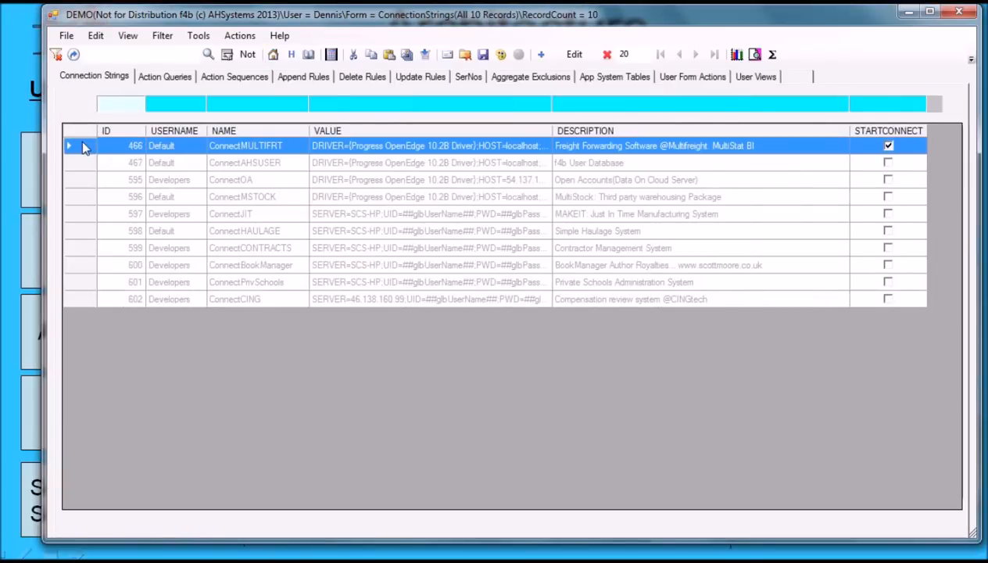
pyautogui.click(239, 36)
pyautogui.click(249, 55)
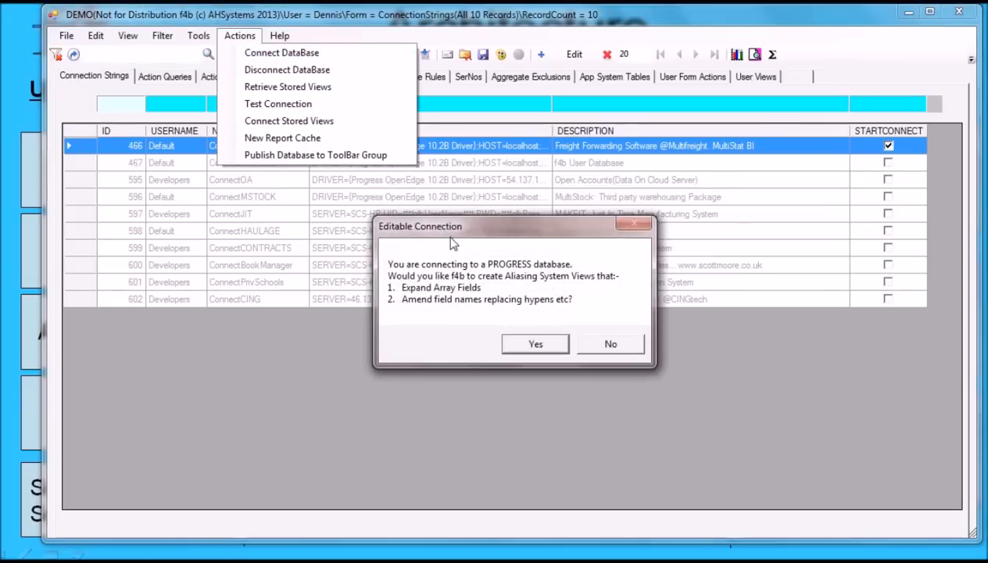
pyautogui.click(538, 347)
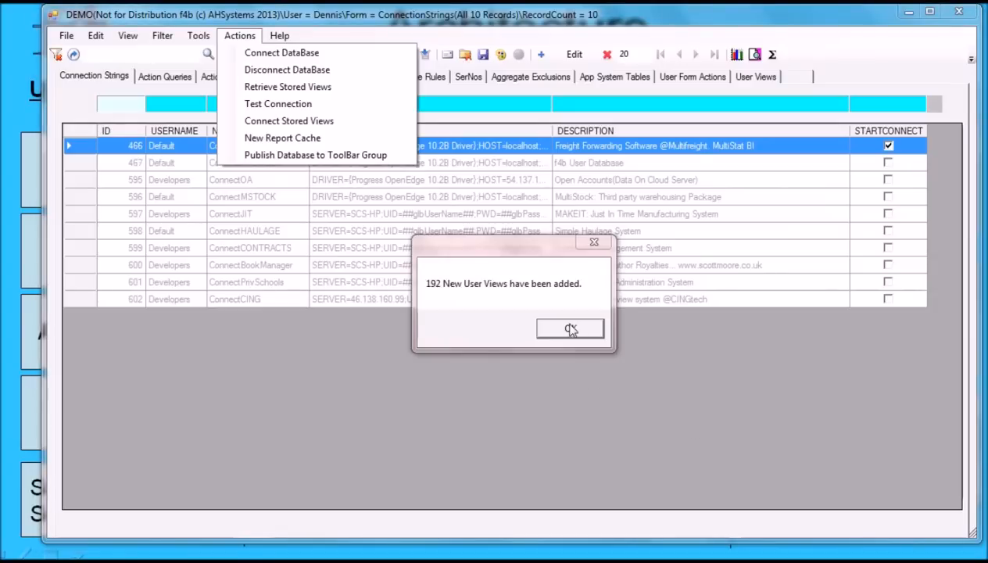
pyautogui.click(571, 330)
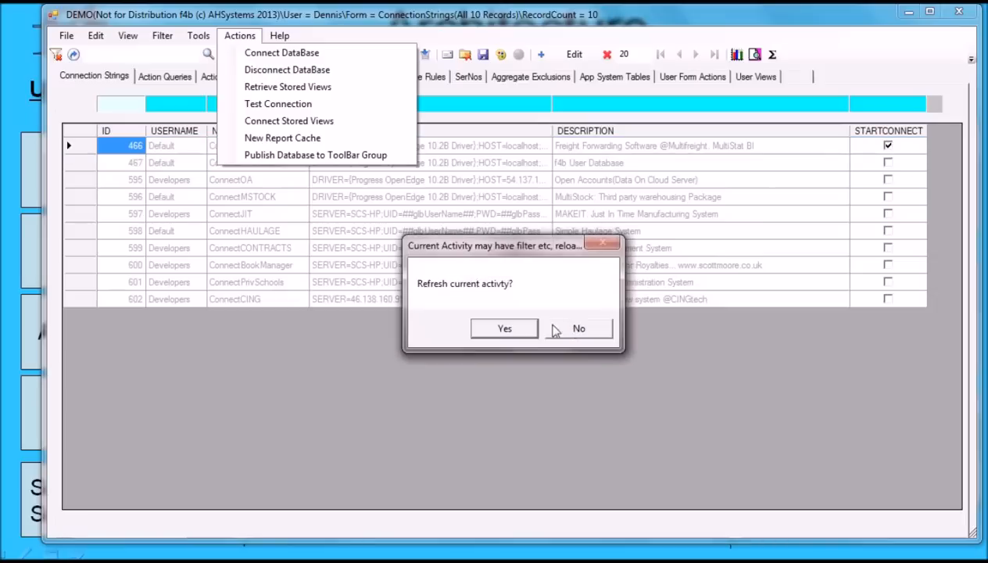
pyautogui.click(506, 325)
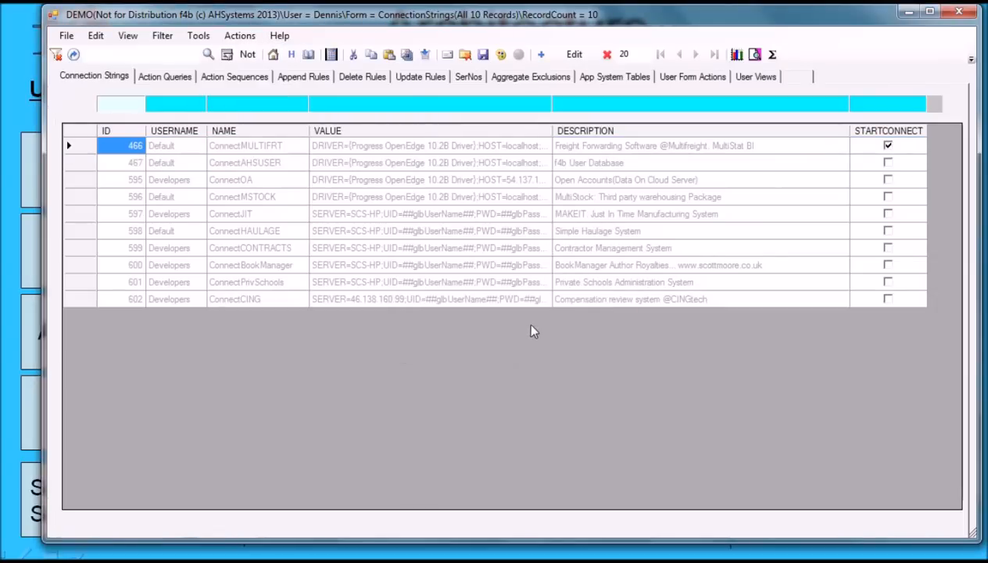
# Filter the user views to DBName MULTIFRT and tab names matching "job".
pyautogui.click(755, 79)
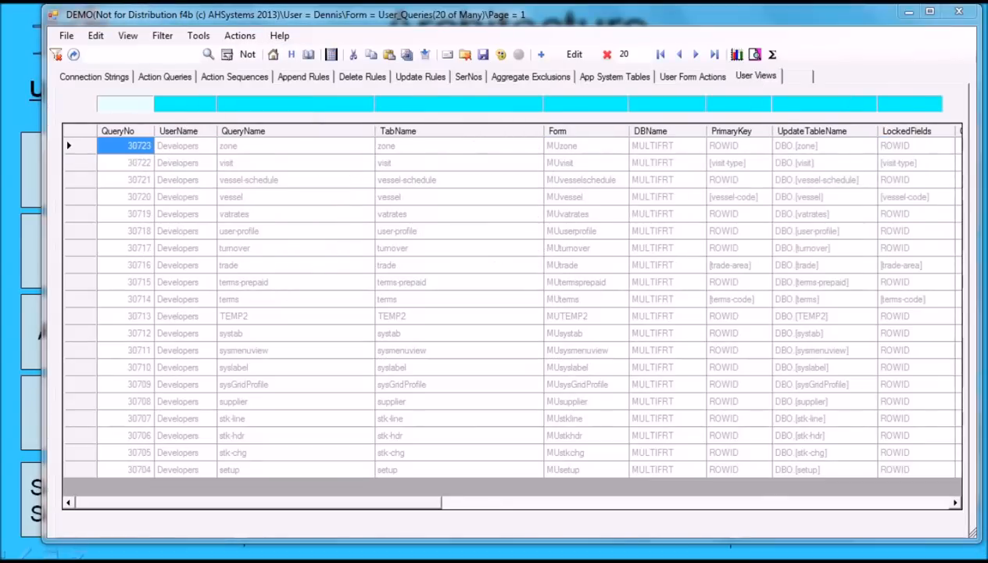
pyautogui.click(678, 221)
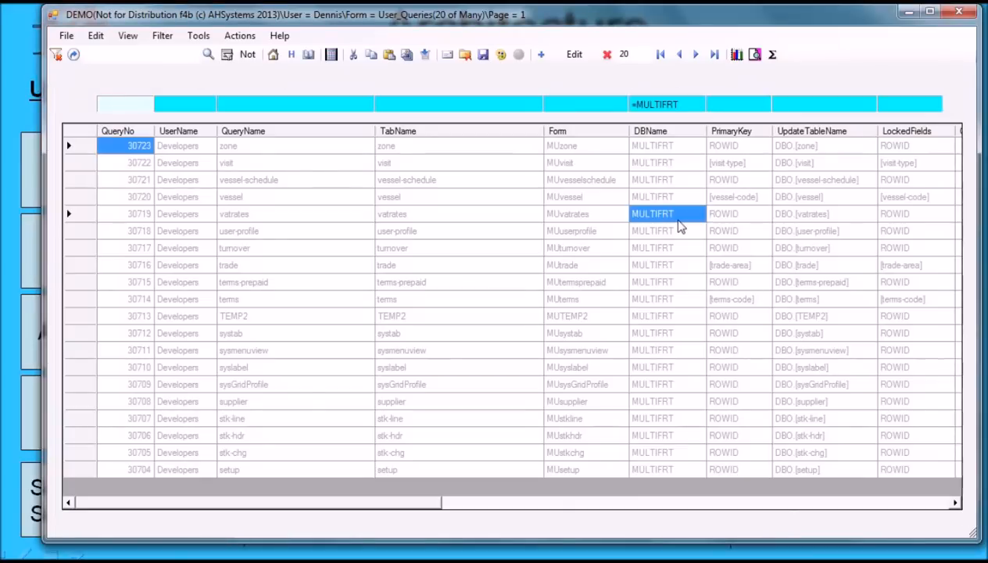
pyautogui.click(716, 55)
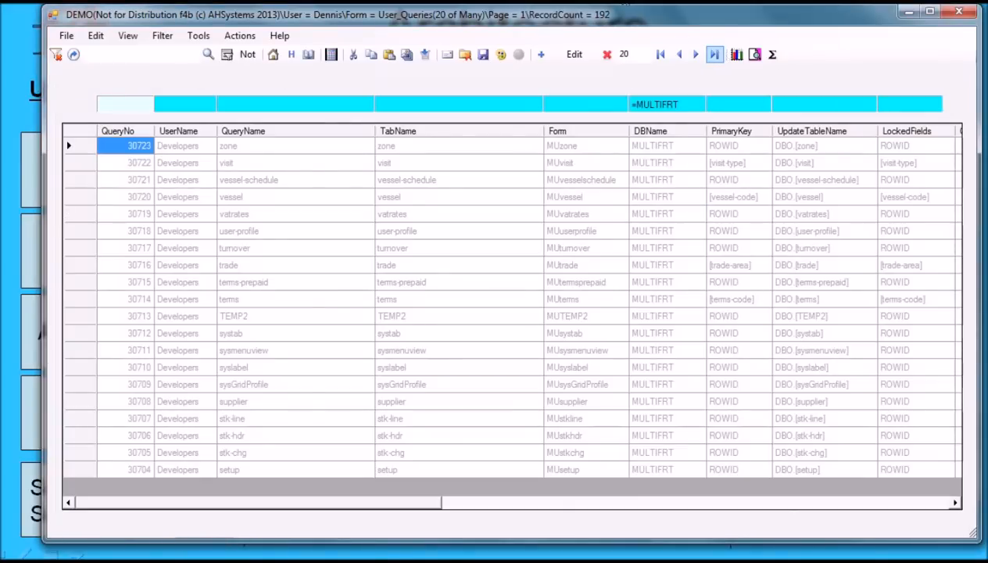
pyautogui.click(471, 106)
pyautogui.write('job')
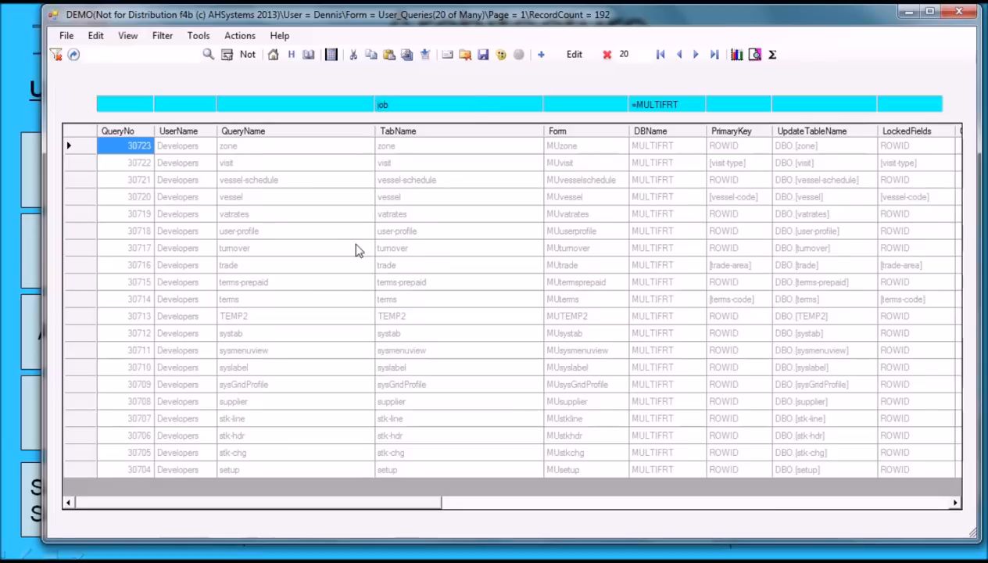
pyautogui.press('Return')
# Open the job-hdr view from the filtered user views.
pyautogui.click(78, 236)
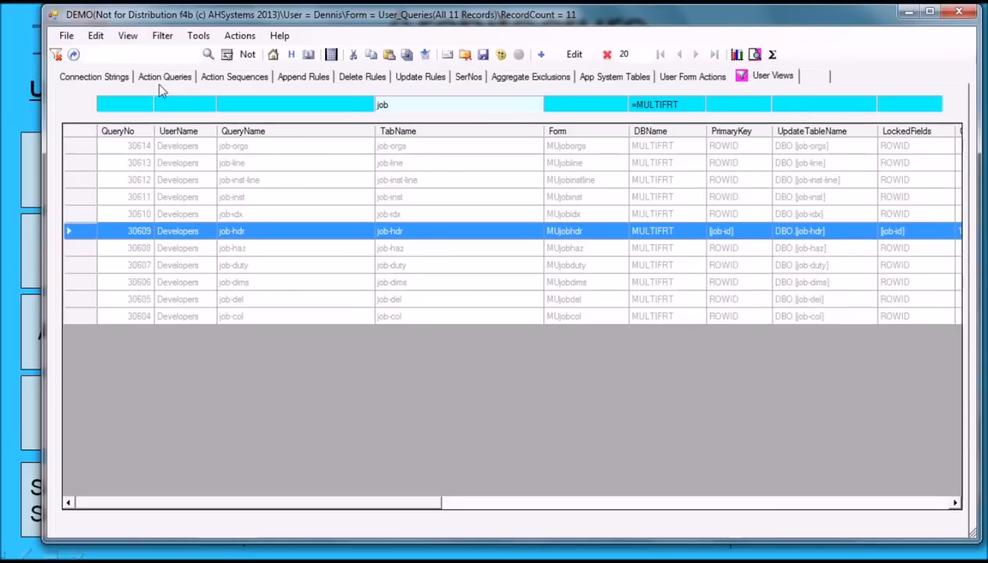
pyautogui.click(239, 37)
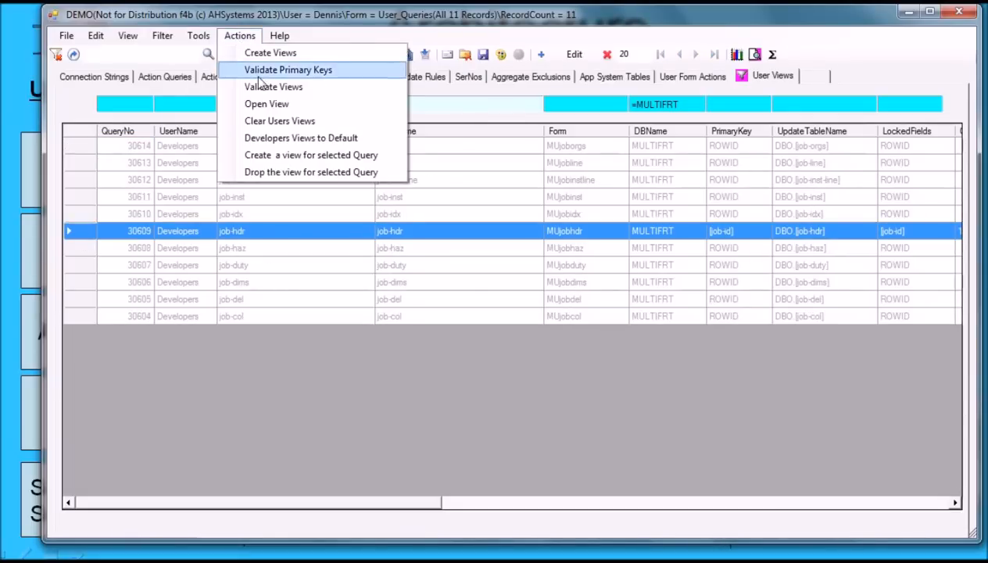
pyautogui.click(260, 104)
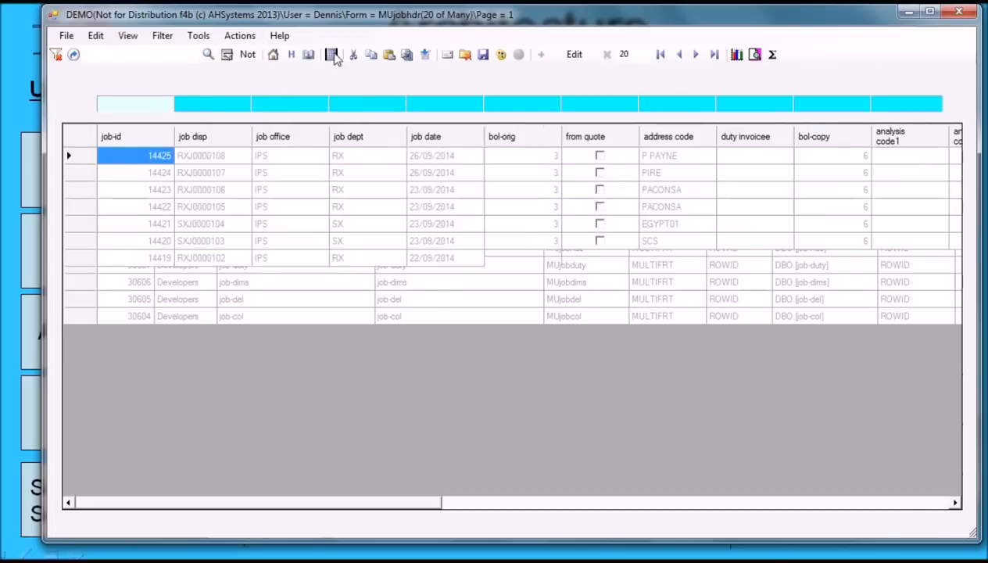
# Deselect all fields of the job-hdr view and make only job-id, job disp, job office, job dept and job date visible.
pyautogui.click(331, 54)
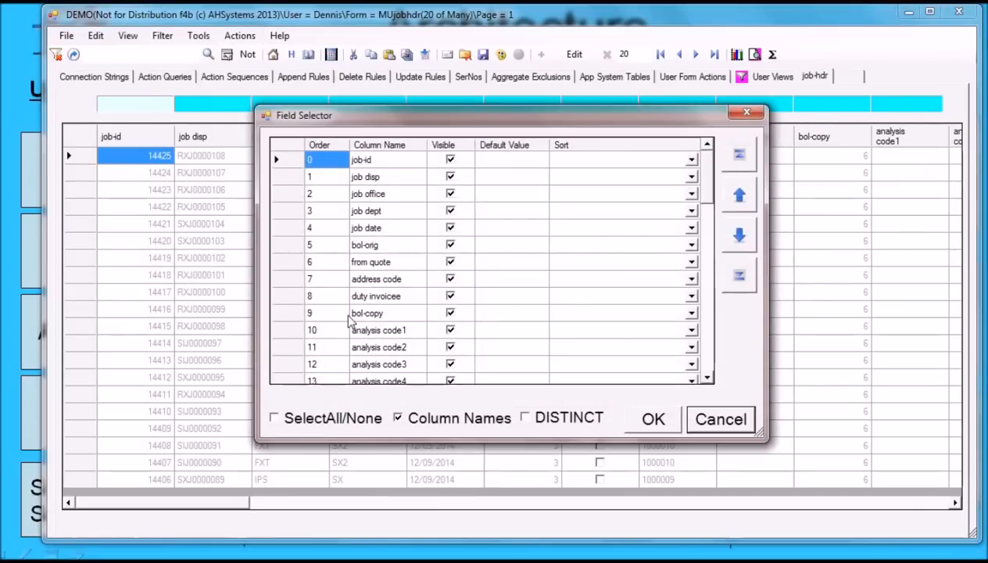
pyautogui.click(274, 419)
pyautogui.click(274, 419)
pyautogui.click(452, 160)
pyautogui.click(451, 160)
pyautogui.click(451, 177)
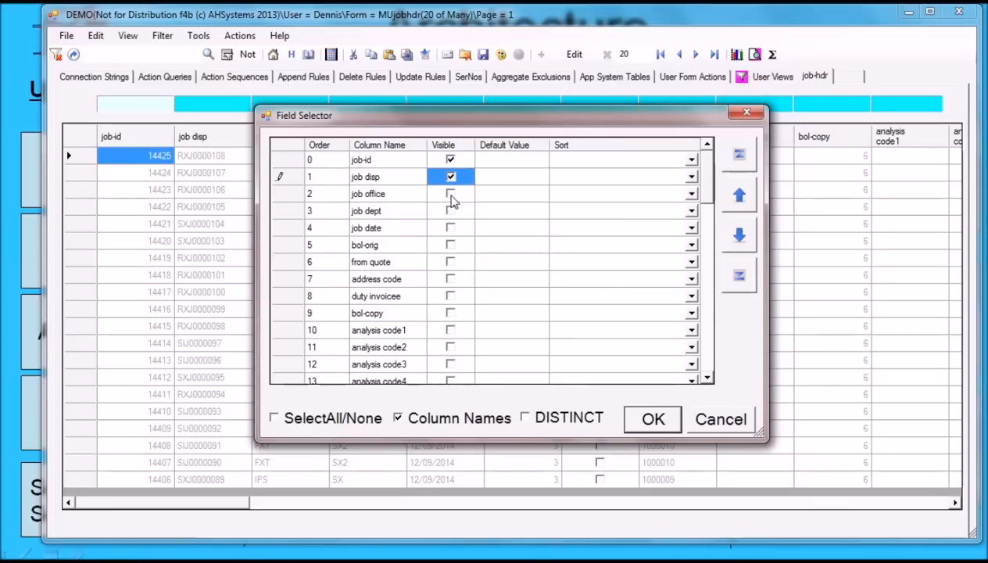
pyautogui.click(451, 194)
pyautogui.click(450, 211)
pyautogui.click(451, 227)
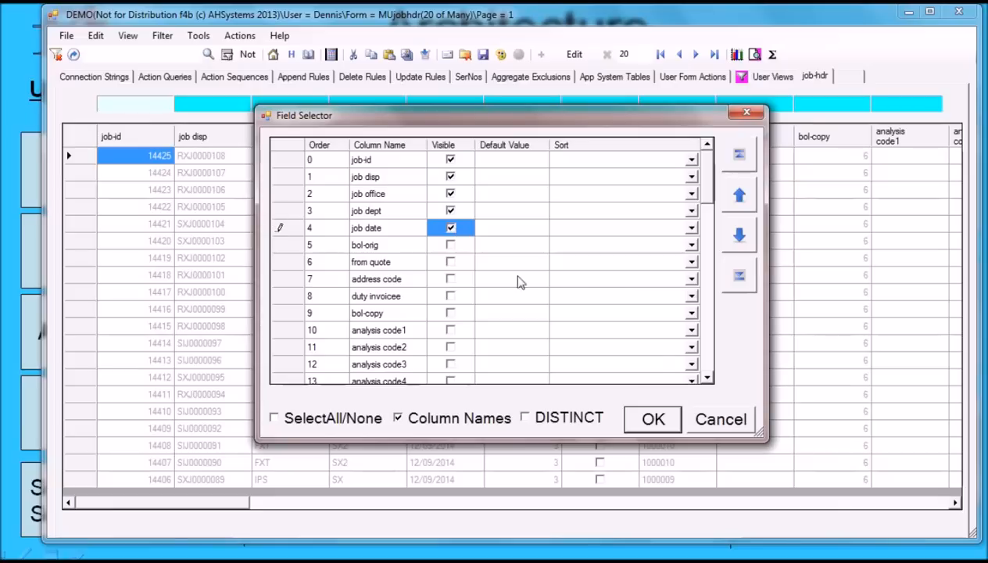
# Add the kgs weight, chg weight and cube fields to the visible columns and apply the field selection.
pyautogui.scroll(-9, 531, 250)
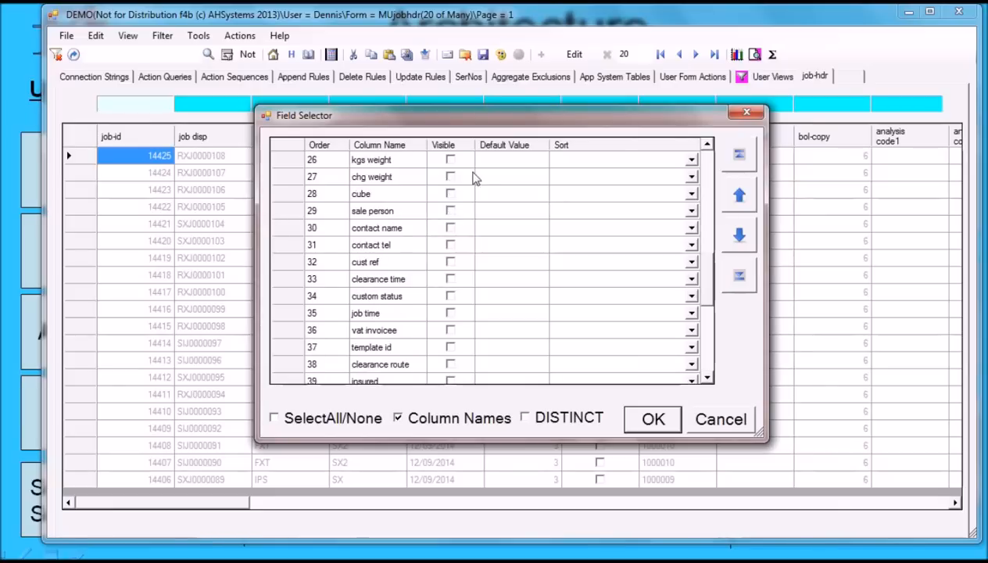
pyautogui.click(451, 160)
pyautogui.click(451, 176)
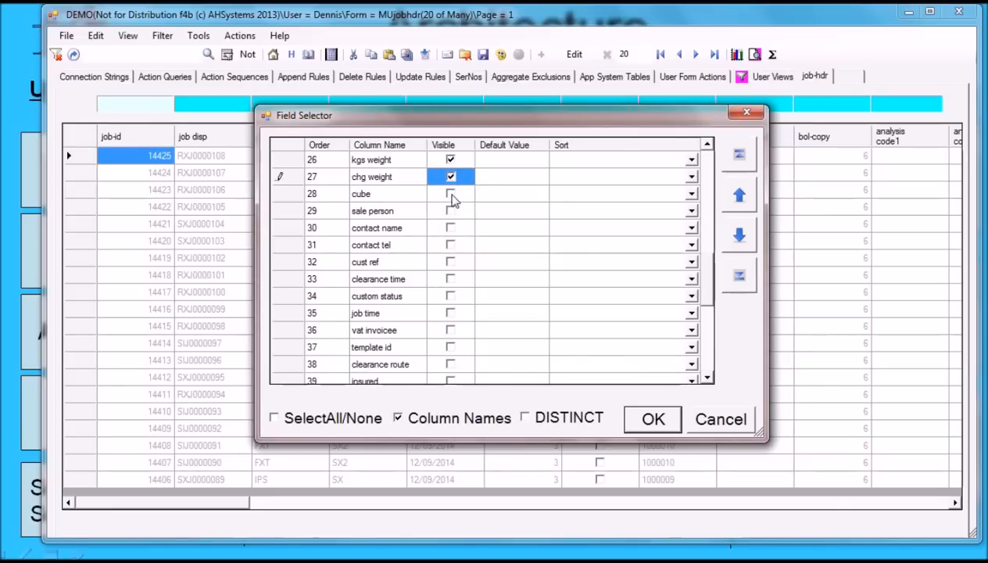
pyautogui.click(451, 194)
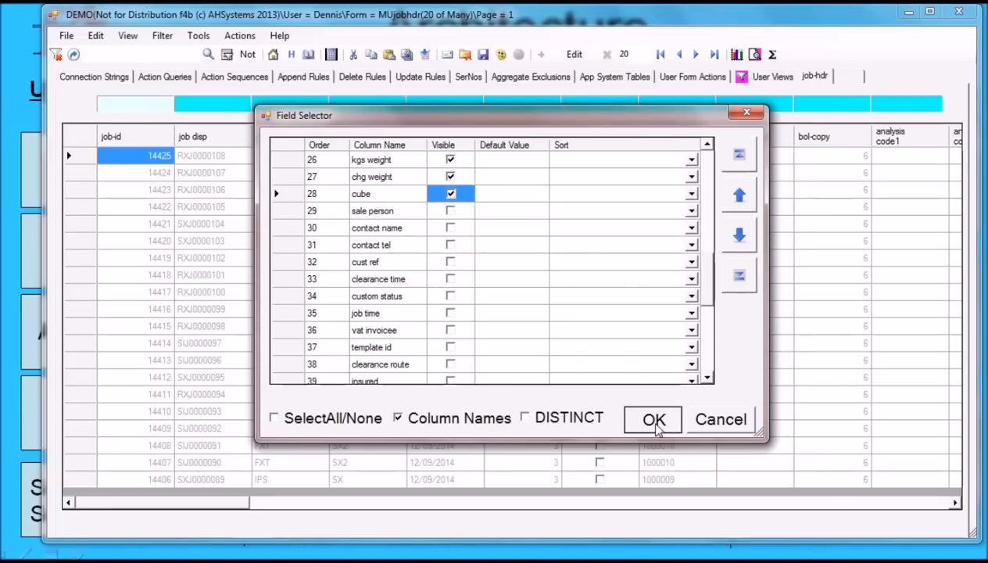
pyautogui.click(653, 421)
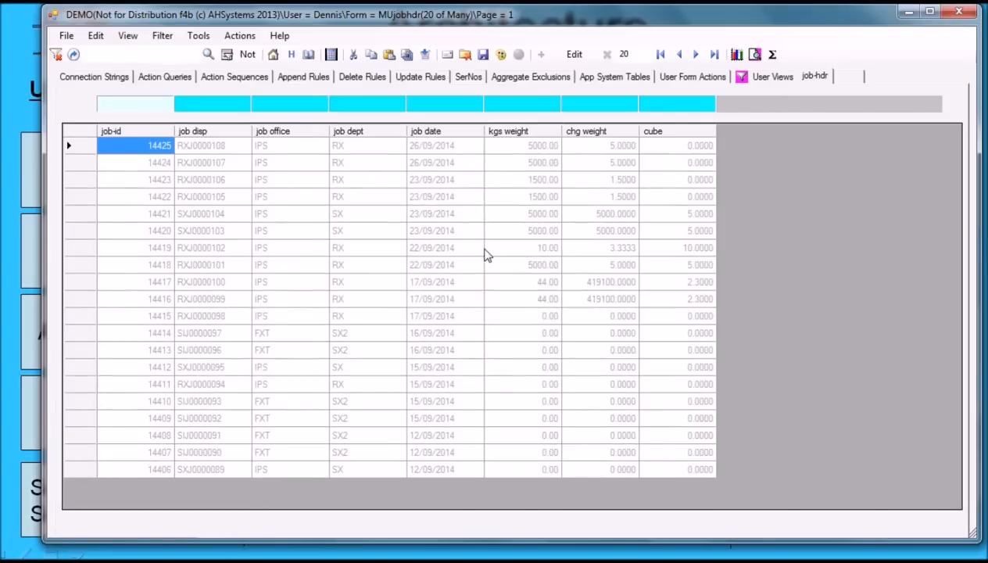
# Sort the jobs by job dept to filter them to department SX2, and show the totals line.
pyautogui.click(376, 135)
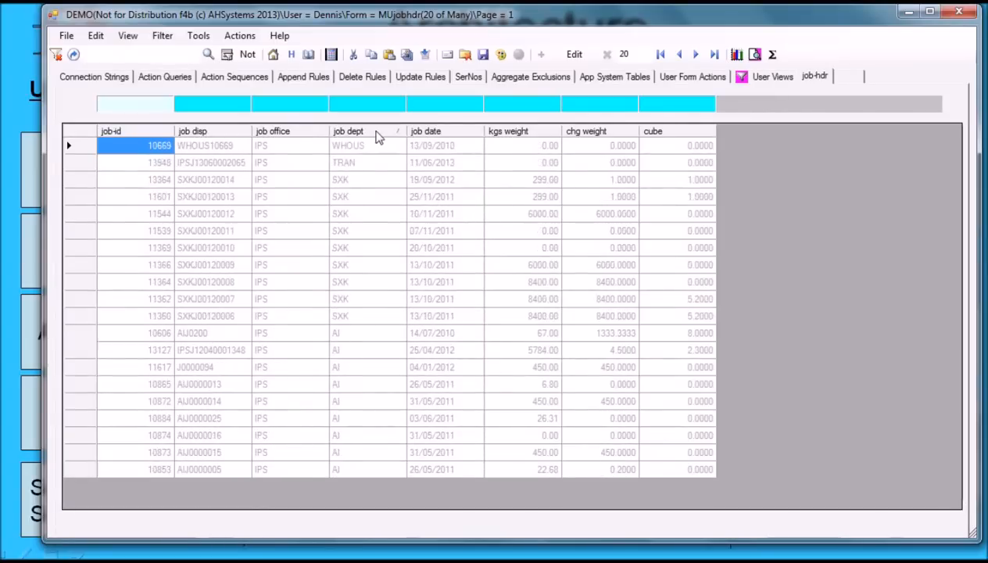
pyautogui.click(694, 54)
pyautogui.click(694, 54)
pyautogui.doubleClick(350, 186)
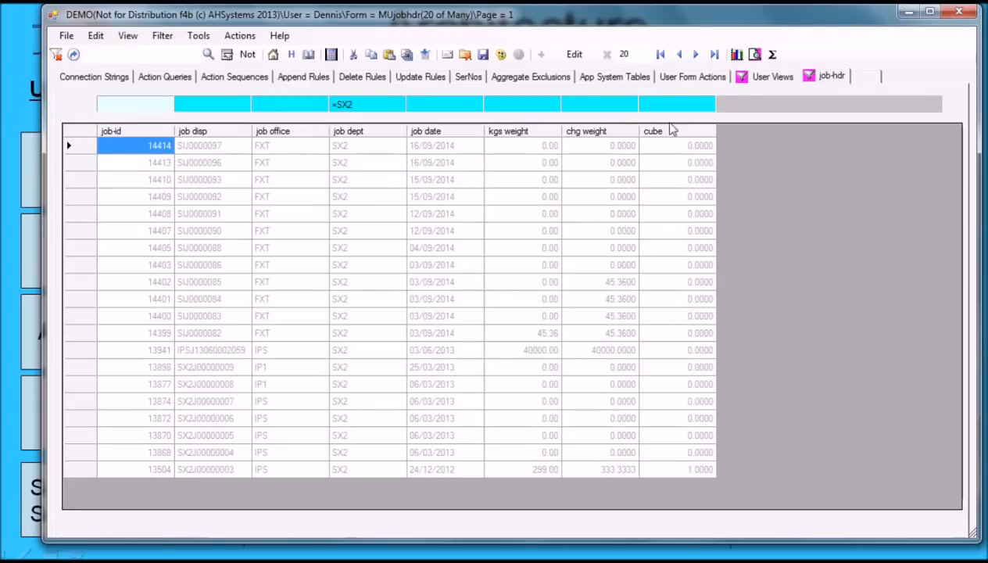
pyautogui.click(772, 55)
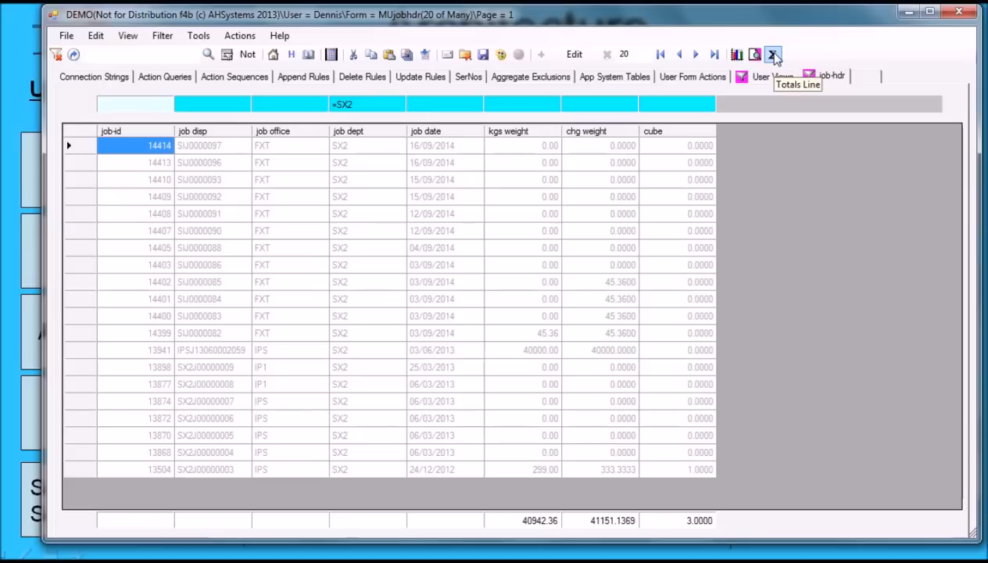
# Attach Progress Connection strings.doc as a public document to job record 14407 and close its documents list.
pyautogui.click(574, 61)
pyautogui.click(574, 56)
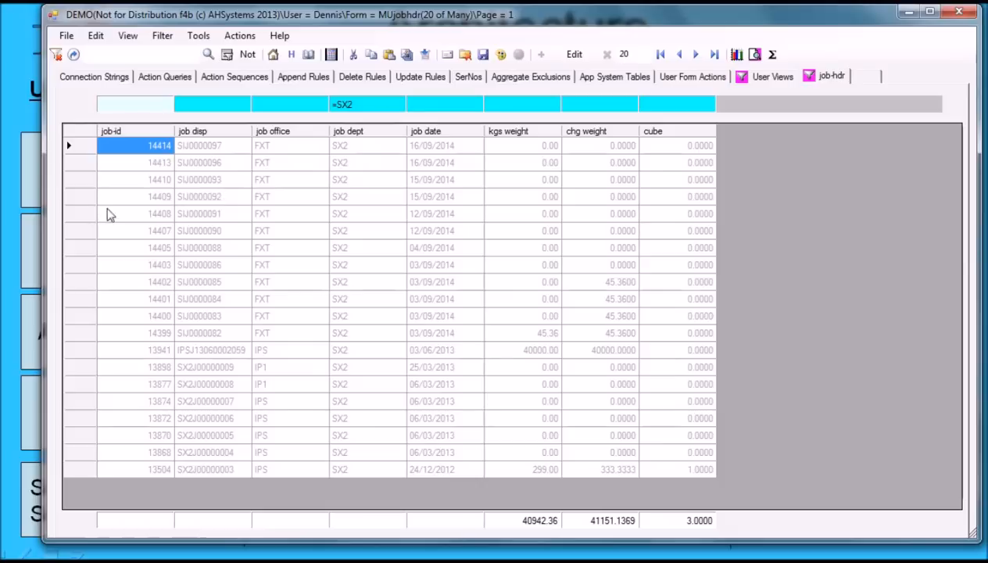
pyautogui.click(77, 231)
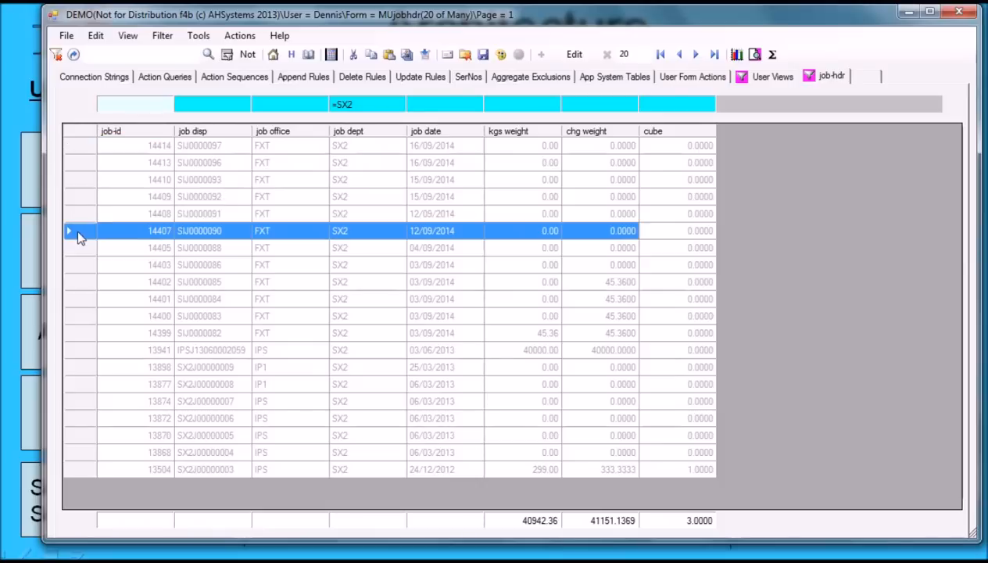
pyautogui.click(406, 55)
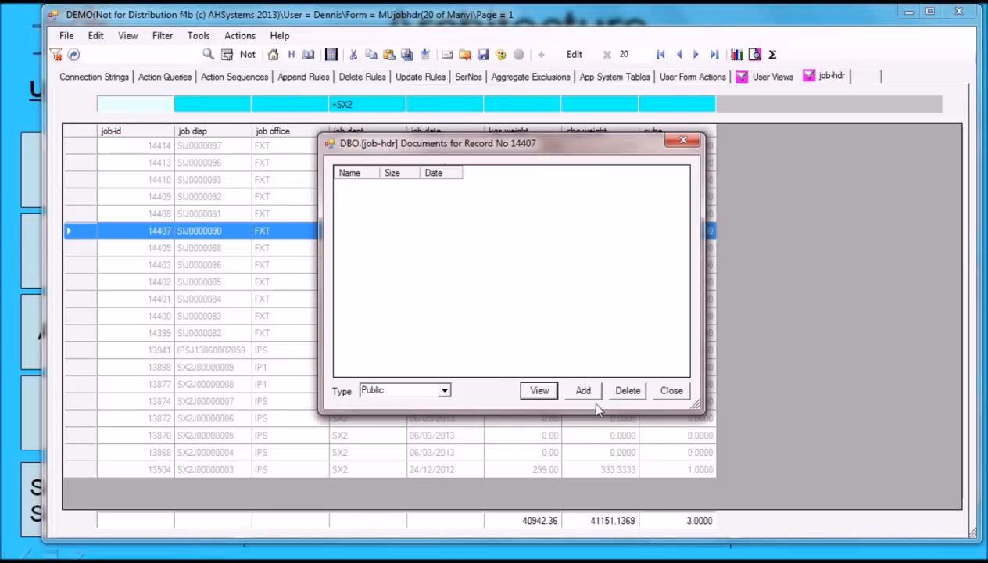
pyautogui.click(583, 390)
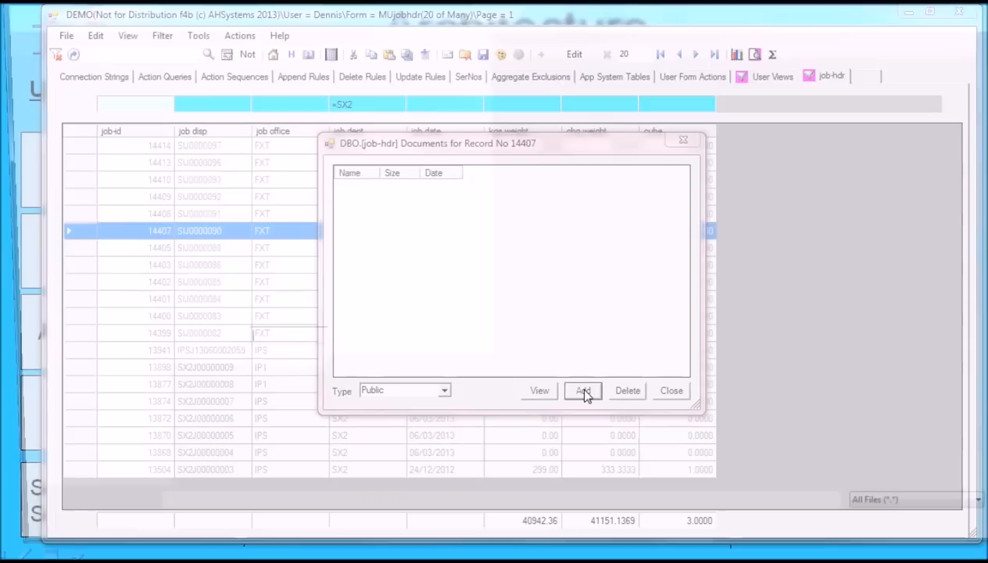
pyautogui.click(229, 283)
pyautogui.doubleClick(229, 283)
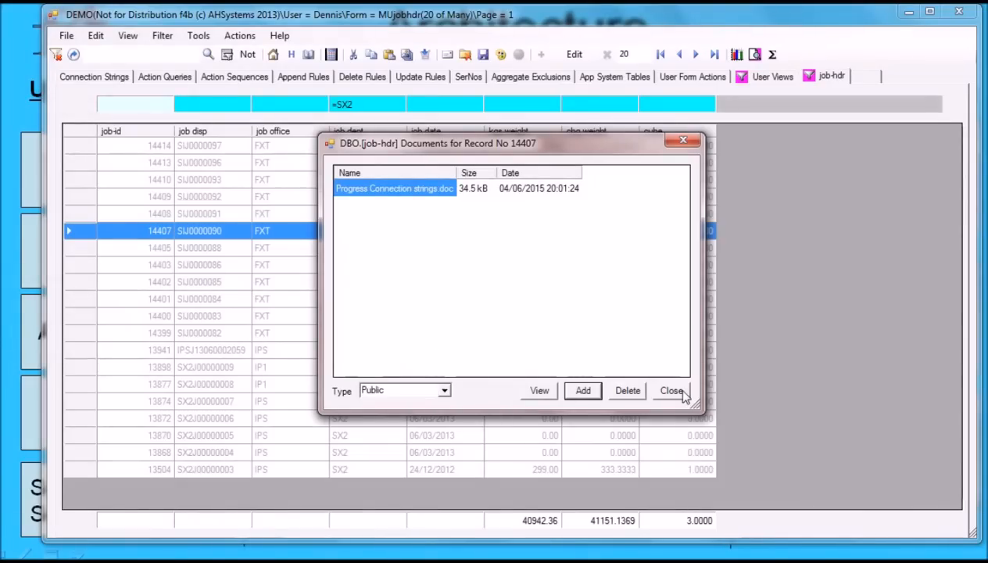
pyautogui.click(682, 395)
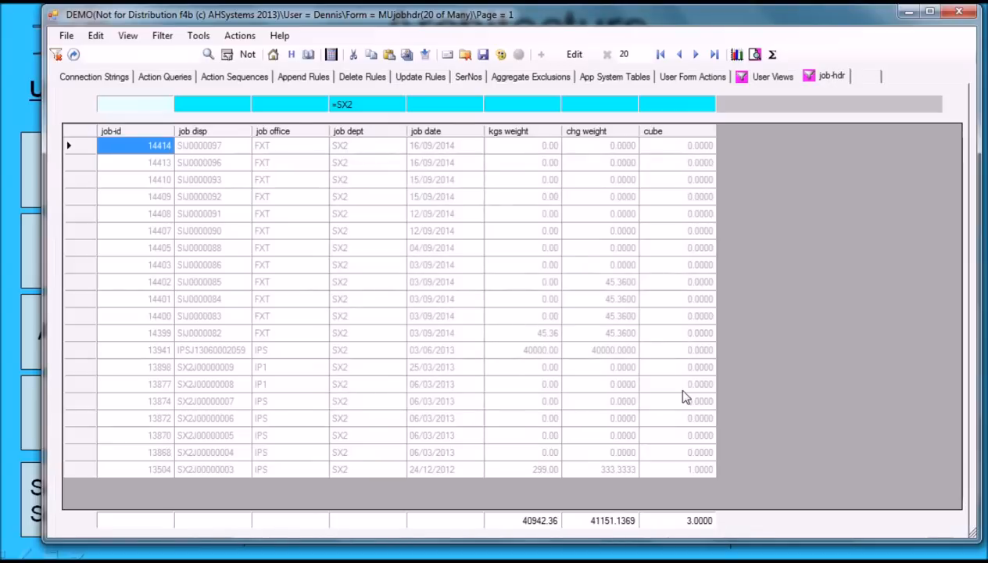
# Preview the job-hdr report and email it as a Report PDF attachment to the contact in the f4b Email List.
pyautogui.click(755, 55)
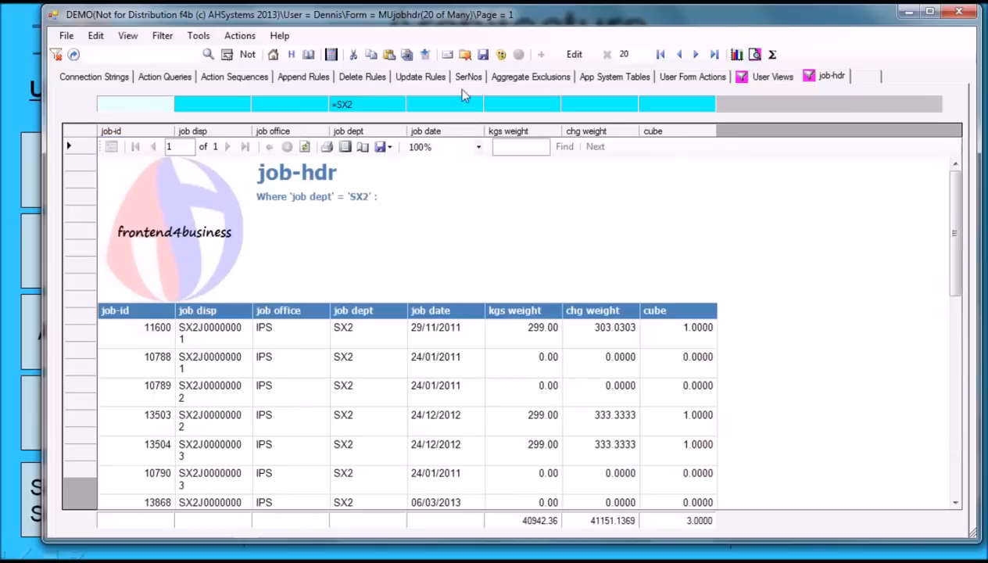
pyautogui.click(447, 54)
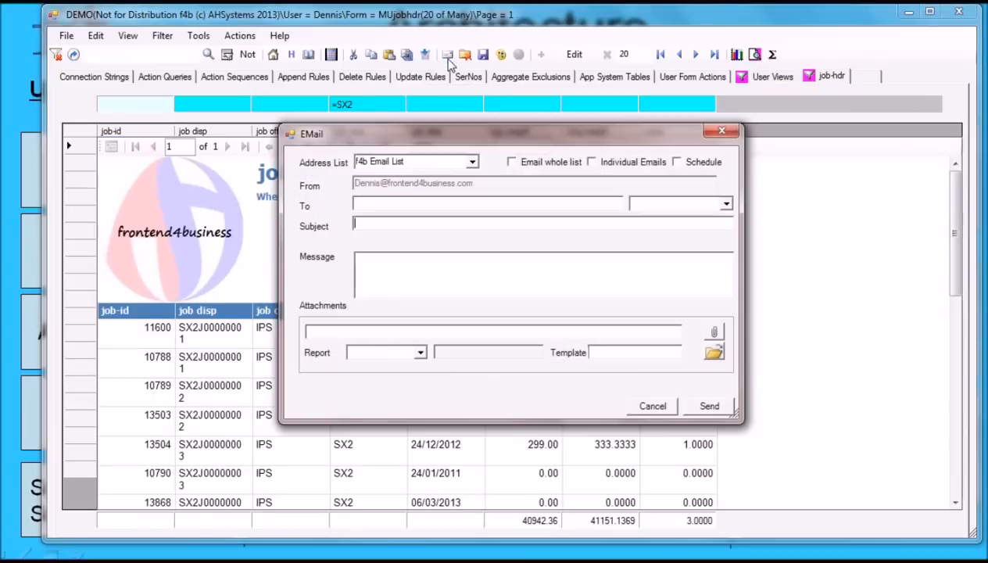
pyautogui.click(726, 204)
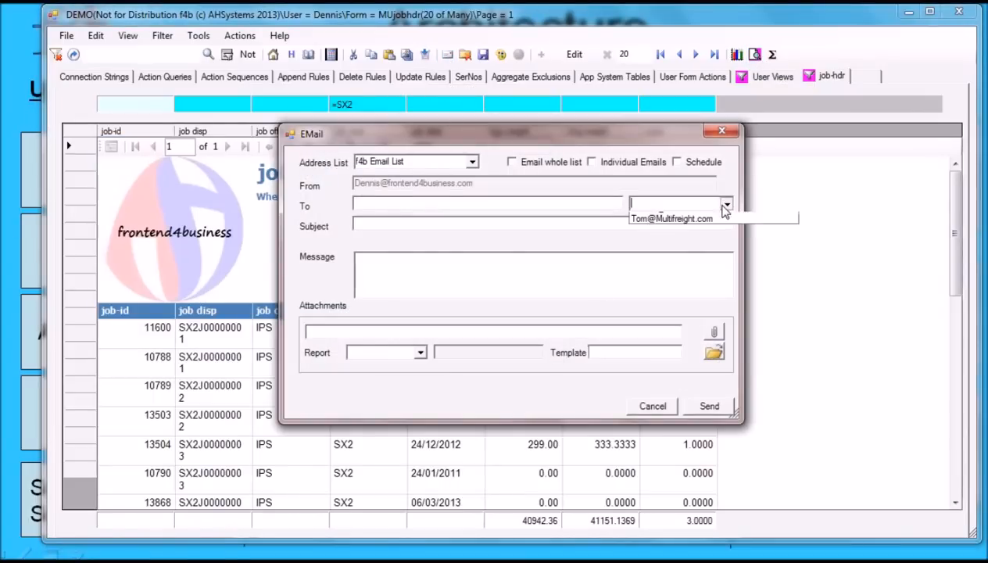
pyautogui.click(707, 229)
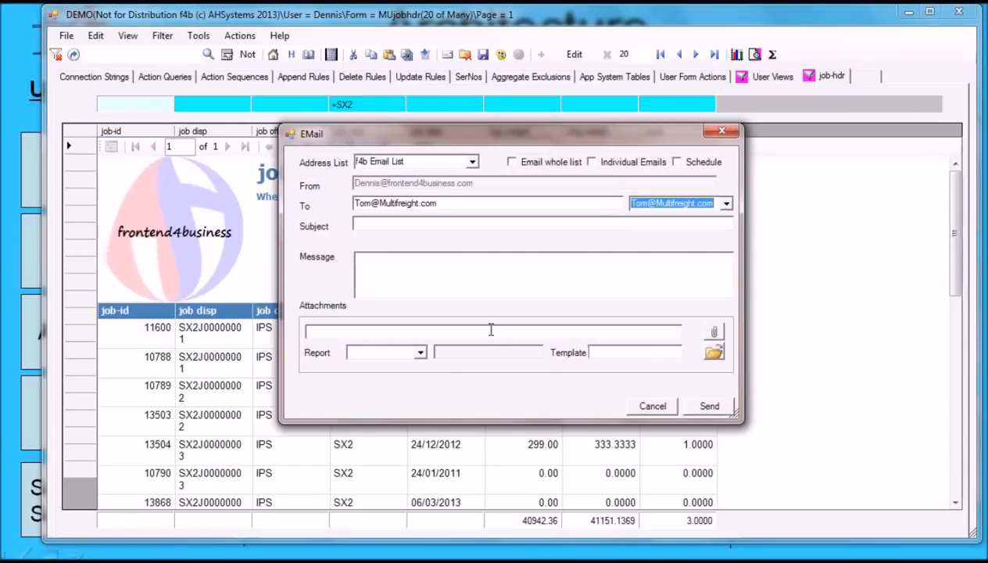
pyautogui.click(420, 352)
pyautogui.click(391, 367)
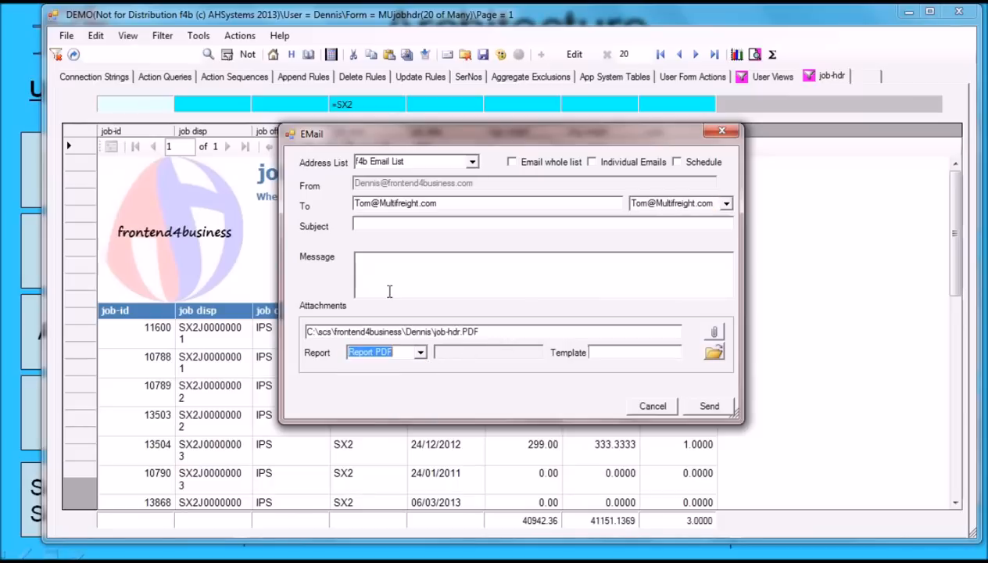
pyautogui.click(707, 405)
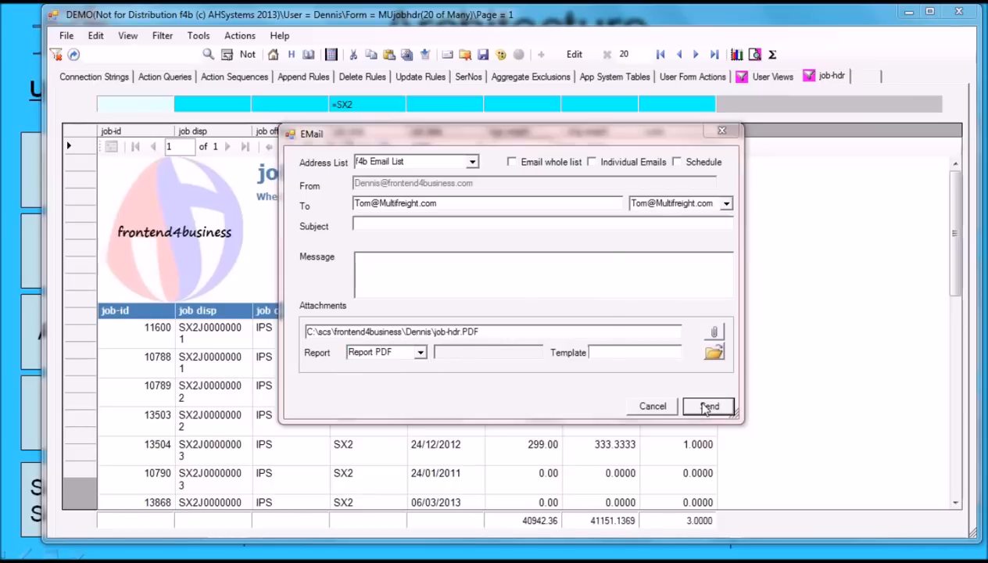
pyautogui.click(566, 329)
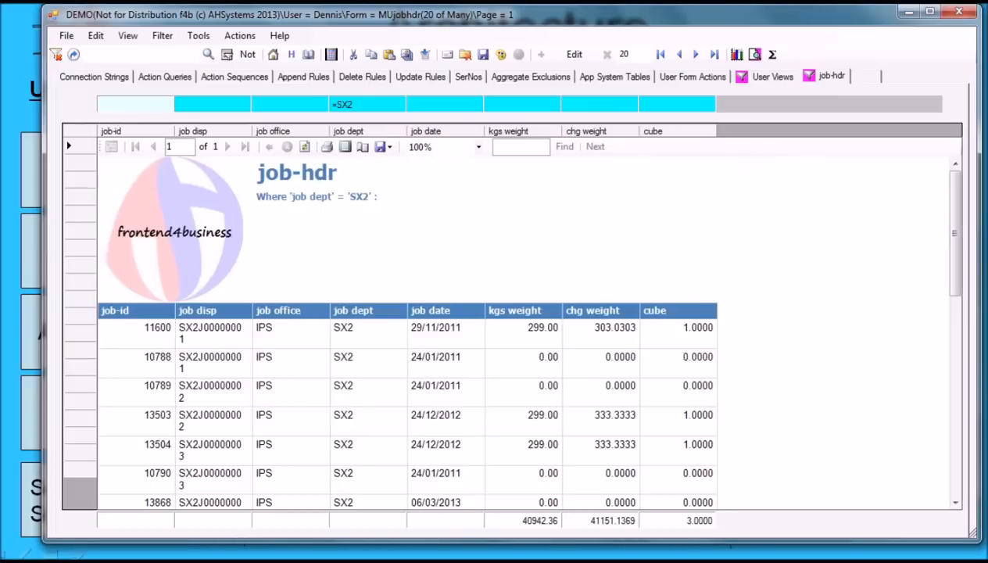
# Restore the plain job grid by closing the report preview, hiding the totals line and clearing the job dept filter.
pyautogui.click(754, 55)
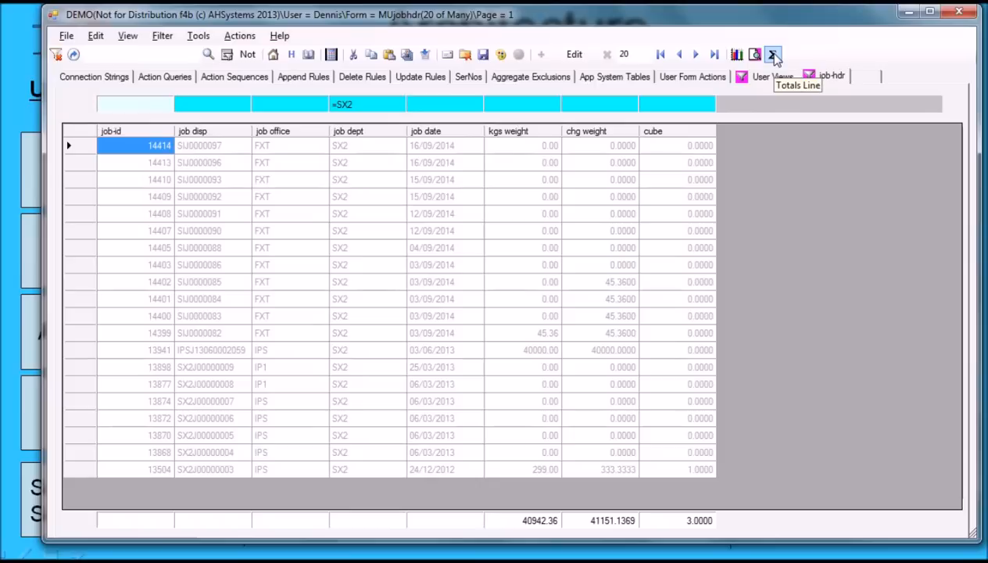
pyautogui.click(772, 54)
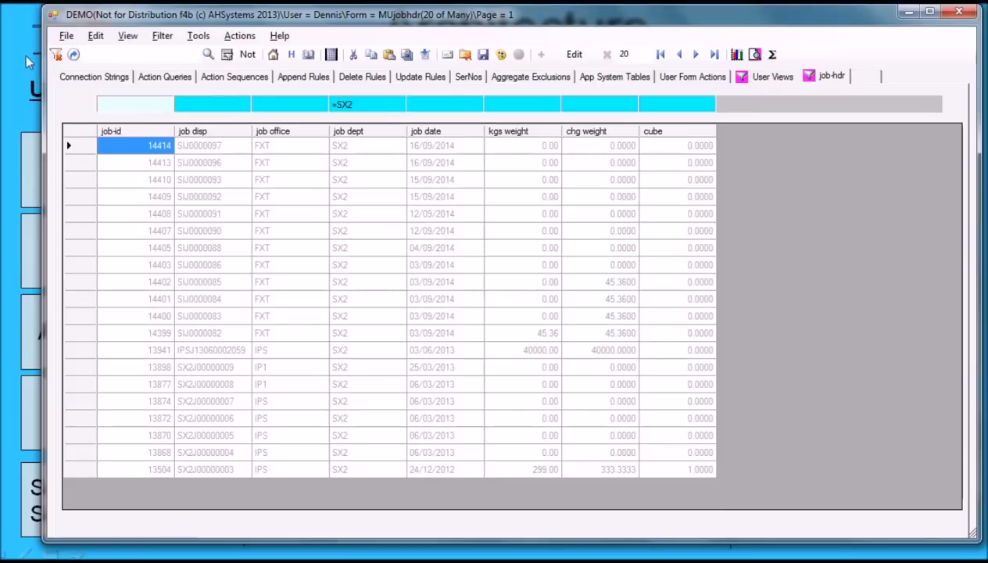
pyautogui.click(56, 54)
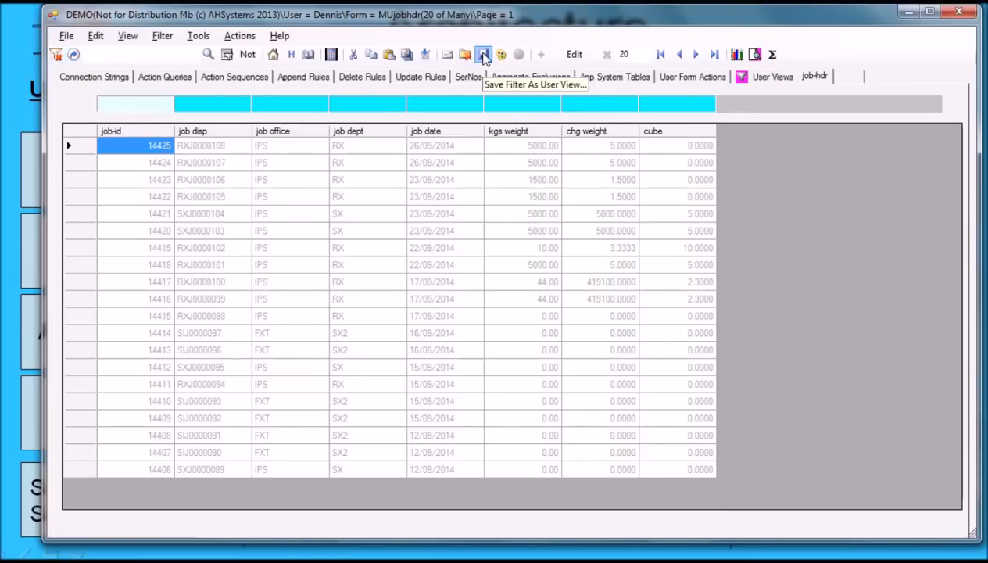
# Start saving the job-hdr filter as a user view and review its dialect, removal and action options and its SQL statement.
pyautogui.click(484, 55)
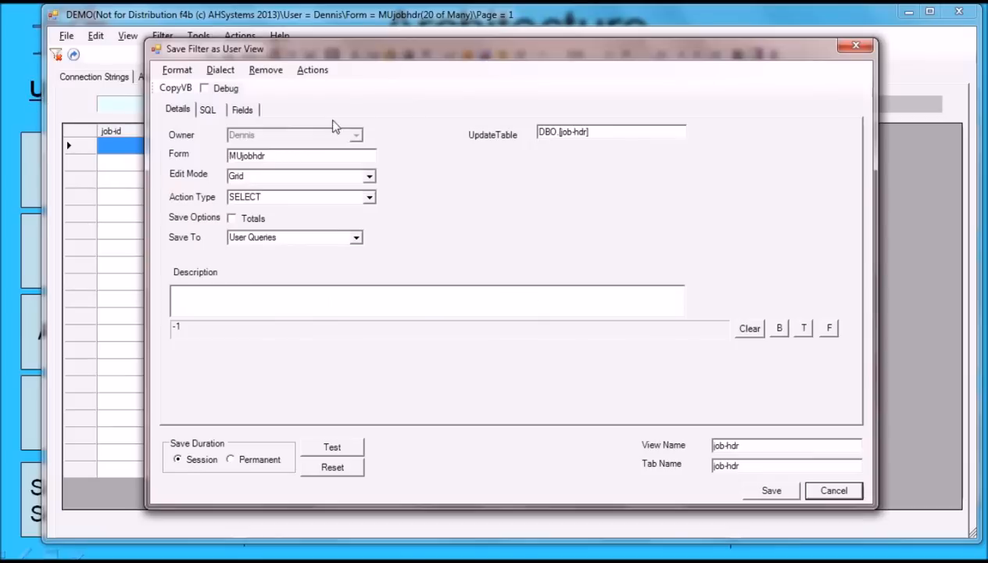
pyautogui.click(176, 71)
pyautogui.moveTo(214, 75)
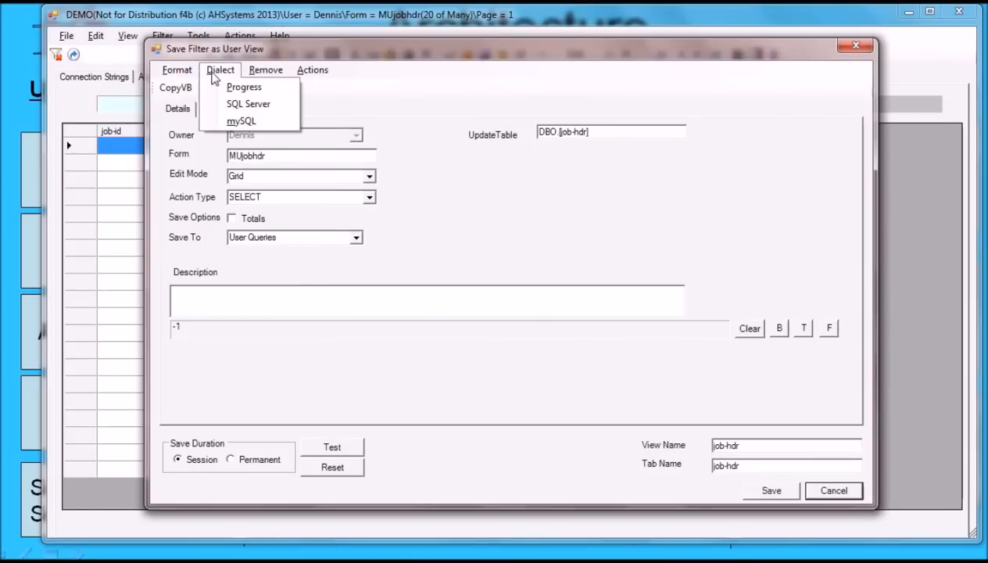
pyautogui.moveTo(265, 76)
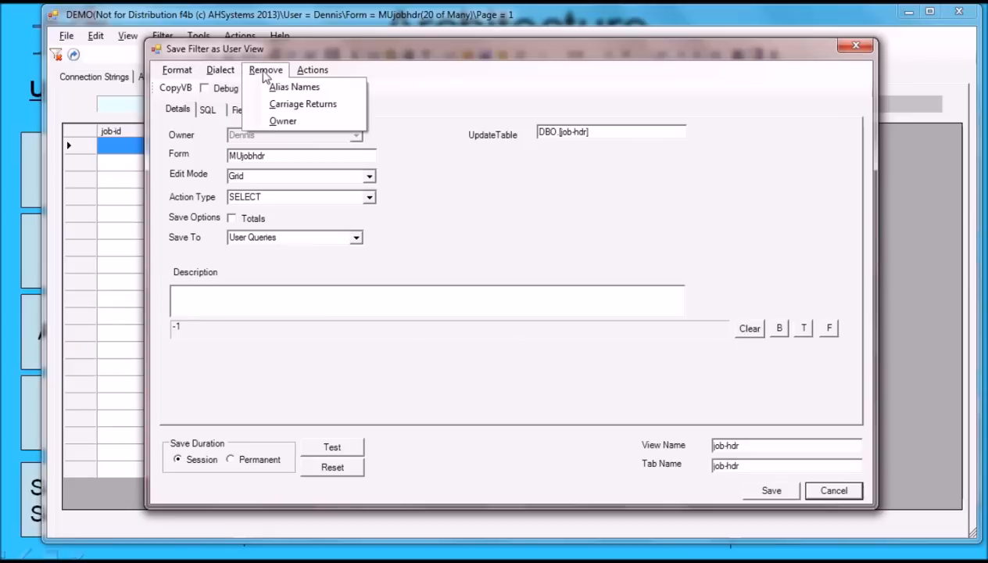
pyautogui.moveTo(319, 76)
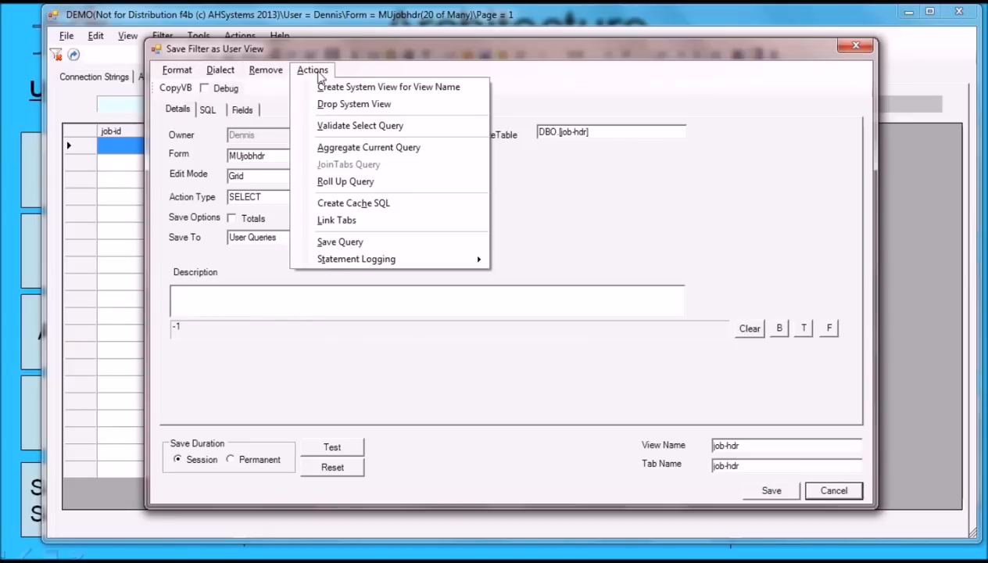
pyautogui.click(207, 110)
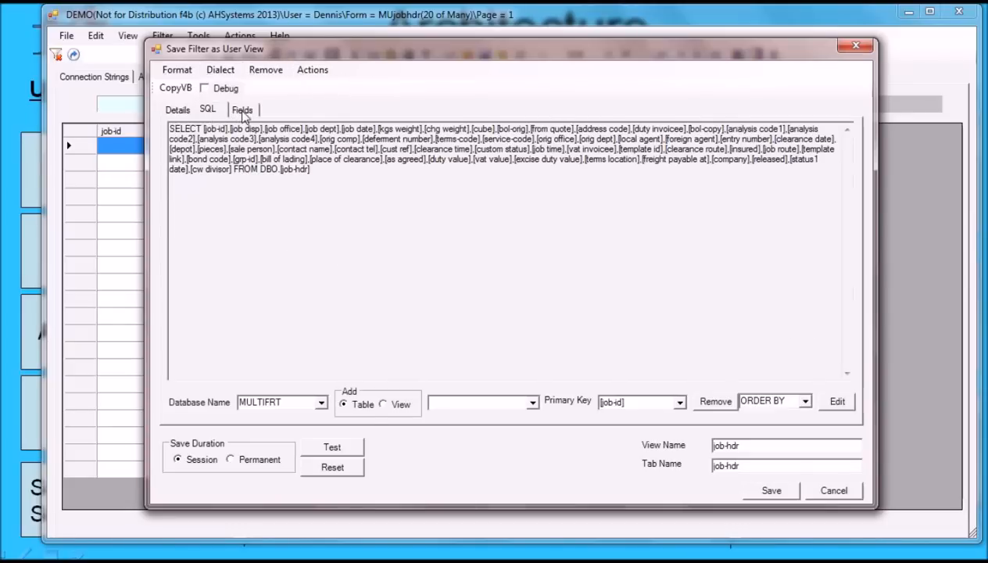
# Remove the hidden fields from job time through cw divisor from the view's field list.
pyautogui.click(241, 110)
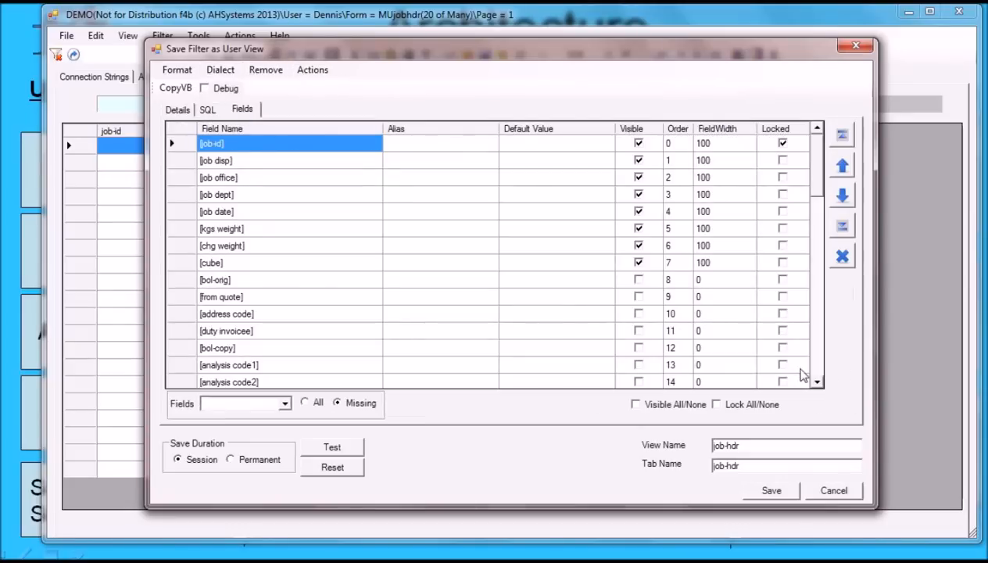
pyautogui.click(816, 375)
pyautogui.click(816, 375)
pyautogui.moveTo(178, 262); pyautogui.dragTo(196, 406)
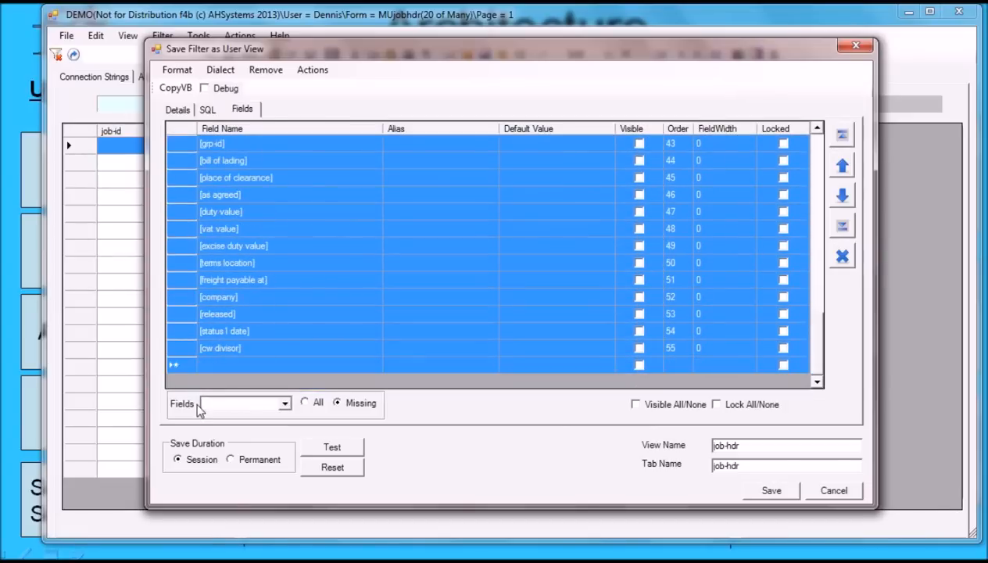
pyautogui.click(841, 257)
# Set the view's tab name to Jobs and its save duration to Permanent, and try to save it.
pyautogui.click(769, 467)
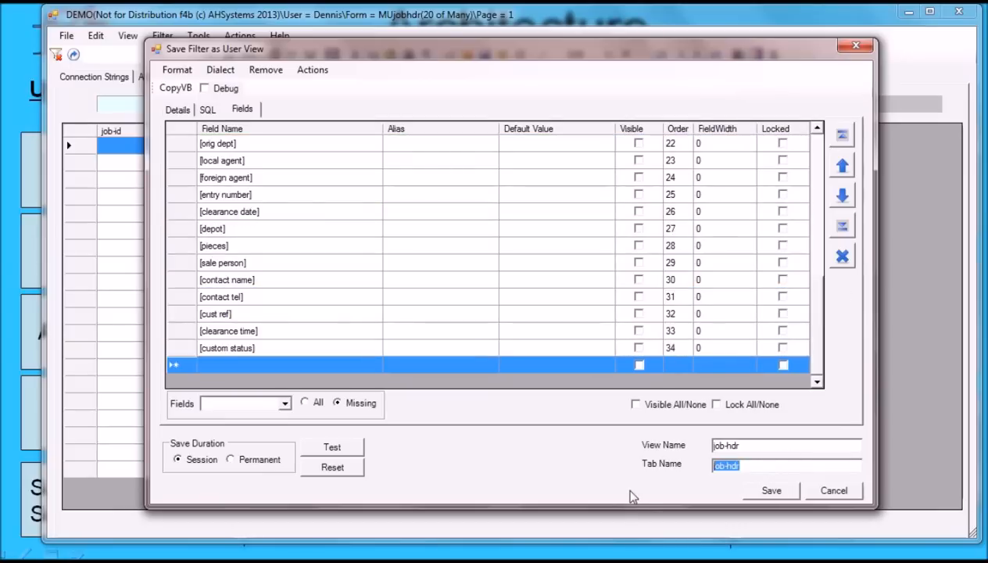
pyautogui.write('Jobs')
pyautogui.click(230, 462)
pyautogui.click(769, 490)
pyautogui.click(545, 327)
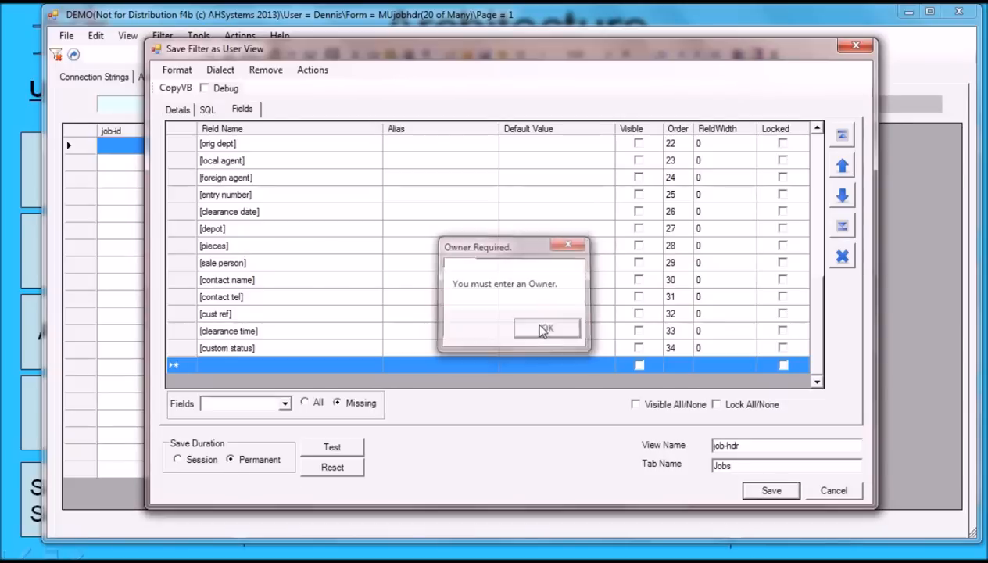
# Set the view's owner to Developers and save it as a new view.
pyautogui.click(178, 111)
pyautogui.click(356, 136)
pyautogui.click(302, 150)
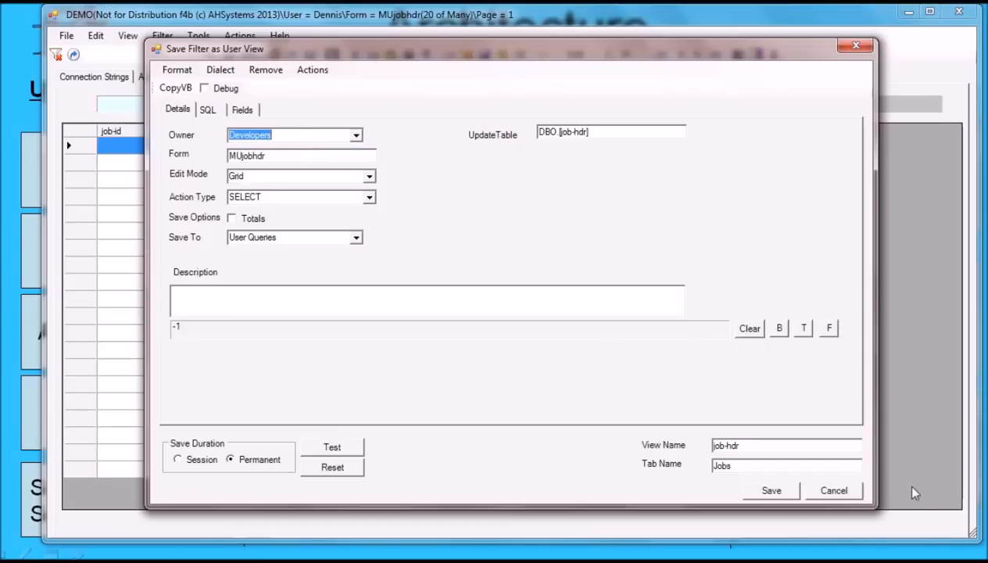
pyautogui.click(782, 494)
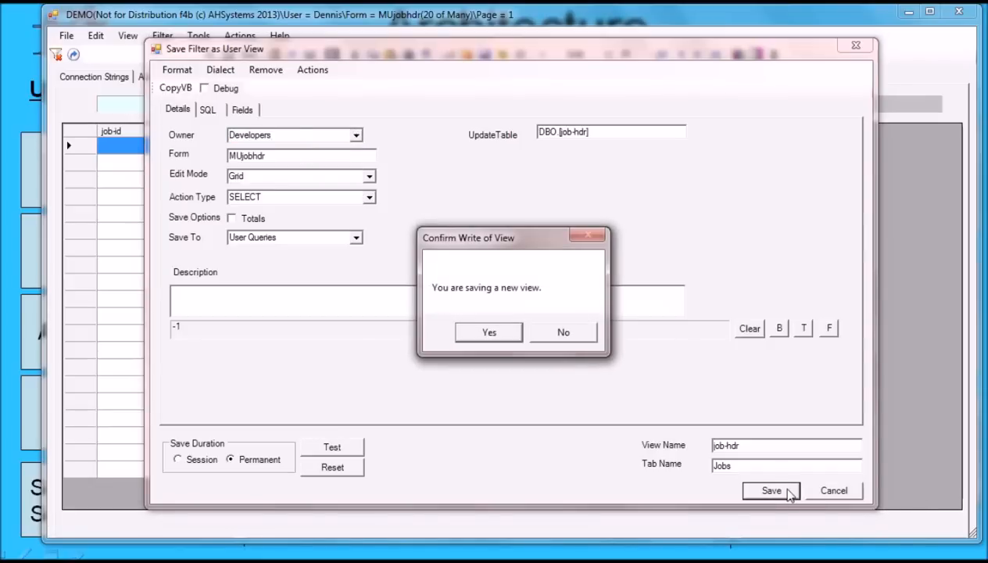
pyautogui.click(497, 335)
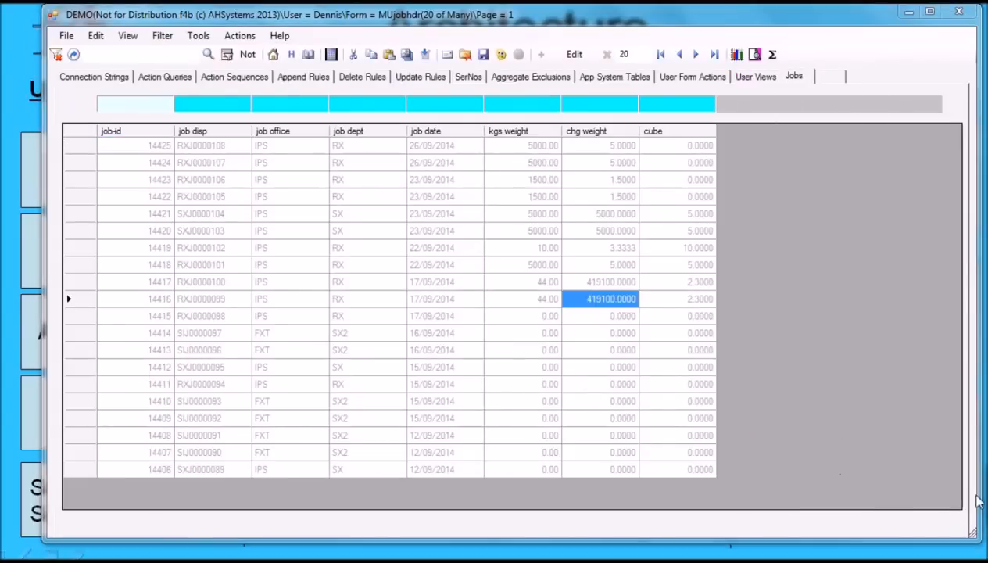
# Start a new activity for the Administrators group.
pyautogui.click(68, 38)
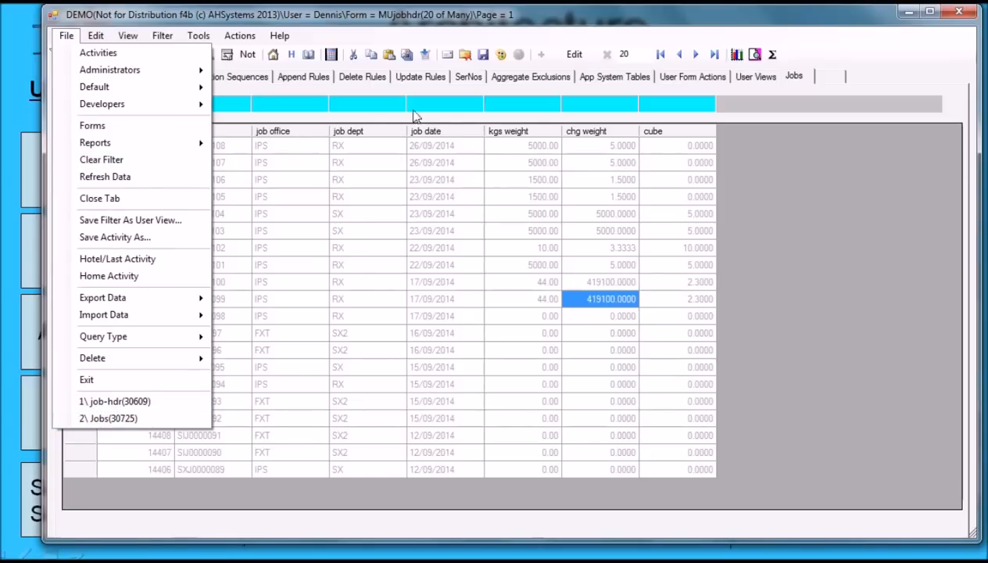
pyautogui.click(452, 248)
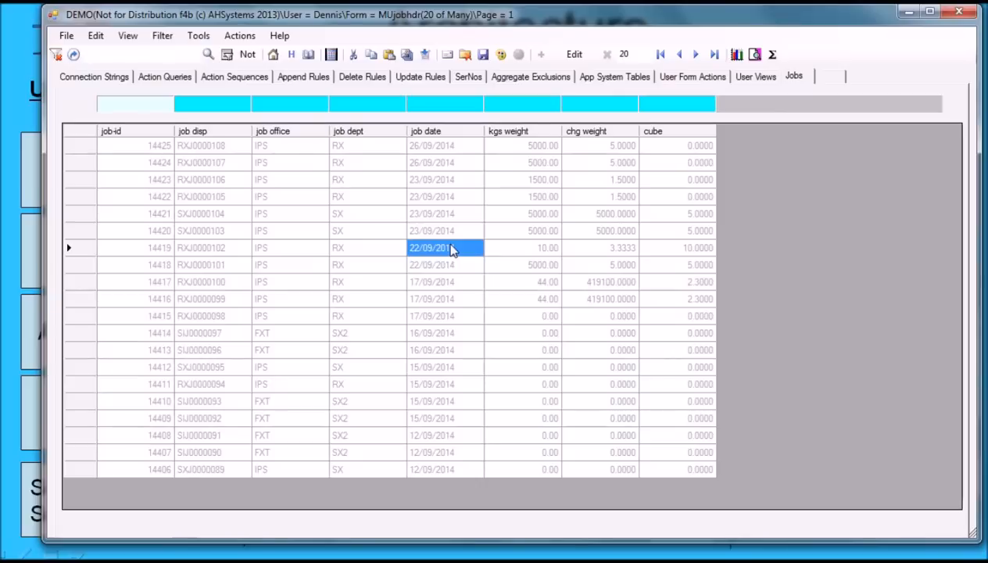
pyautogui.click(67, 37)
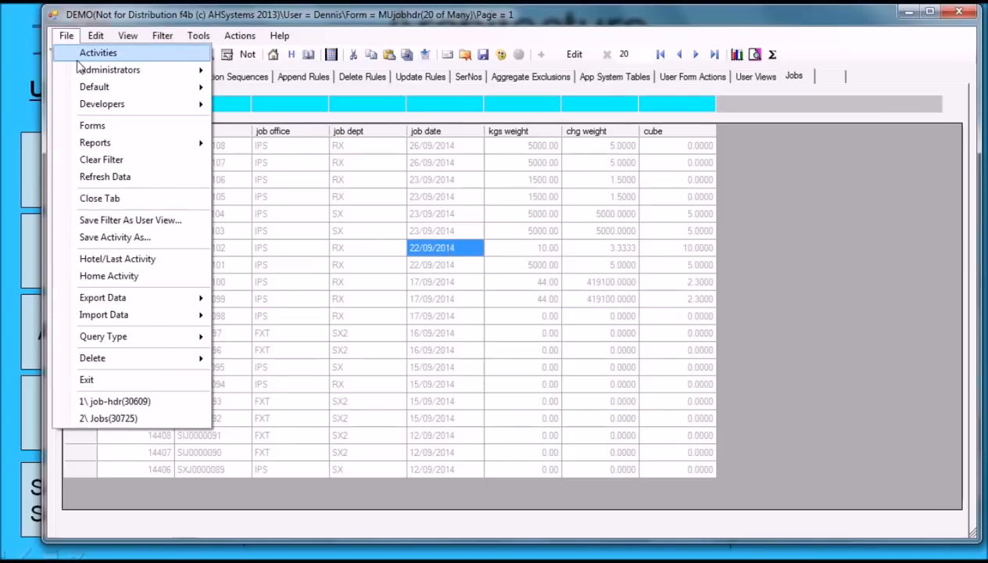
pyautogui.moveTo(82, 70)
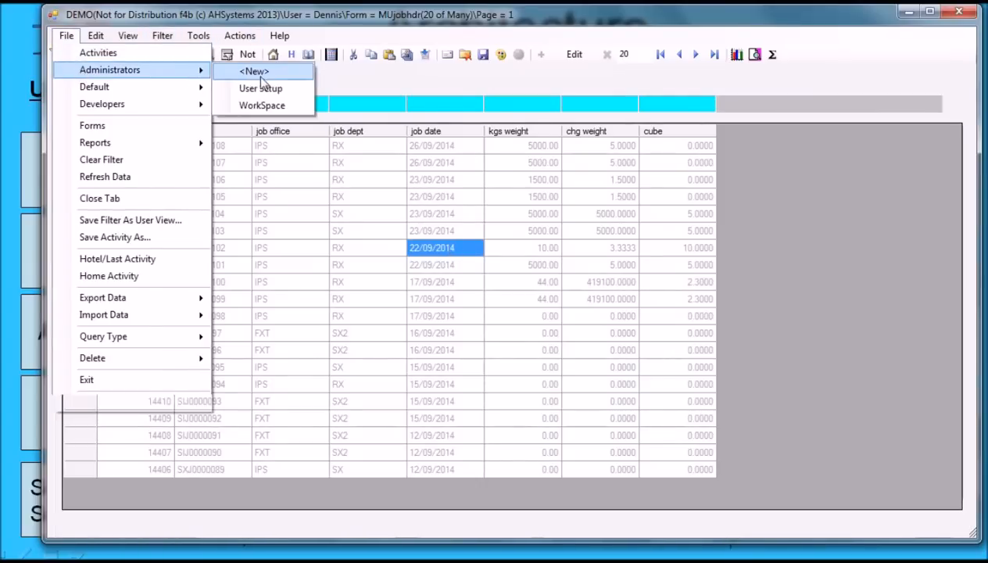
pyautogui.click(260, 74)
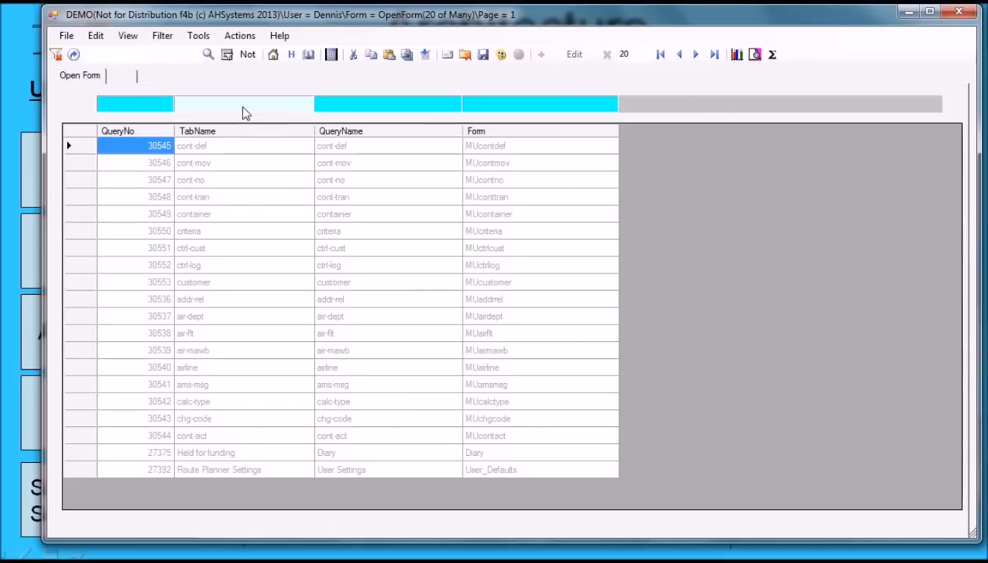
# Filter the list of available forms by the tab name job.
pyautogui.click(243, 108)
pyautogui.write('job')
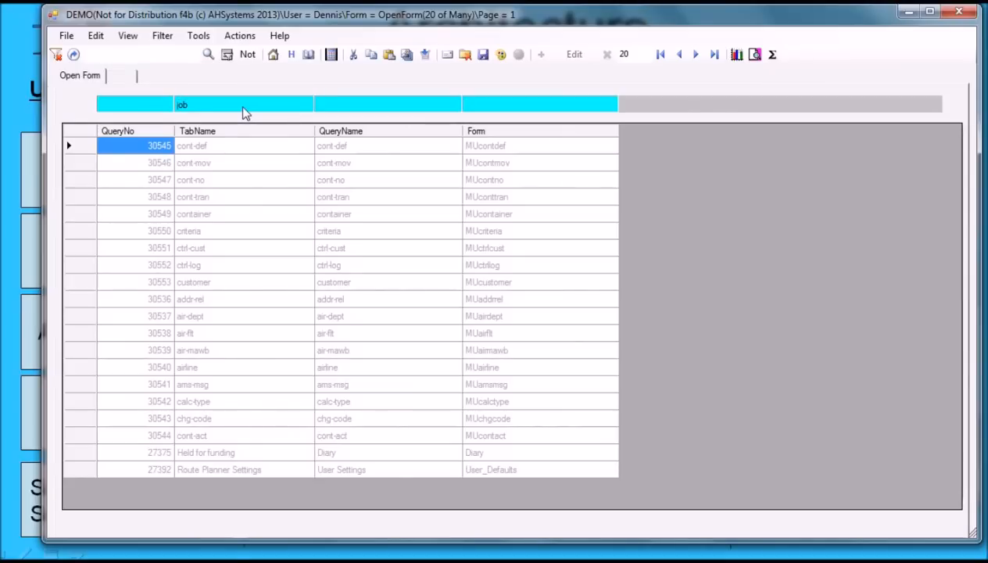
pyautogui.press('Return')
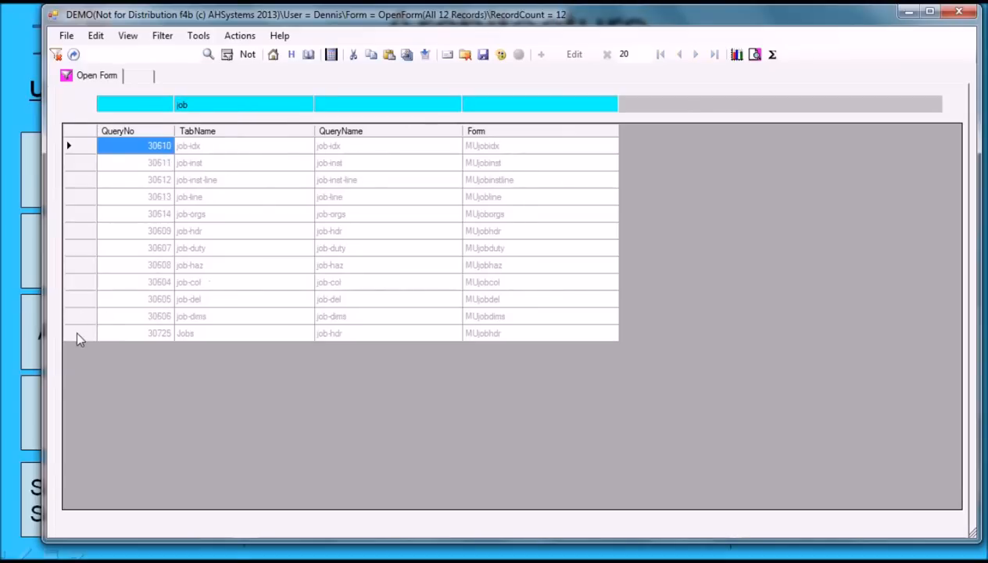
# Open the Jobs view and the job-line view from the filtered list of forms.
pyautogui.click(75, 329)
pyautogui.click(239, 36)
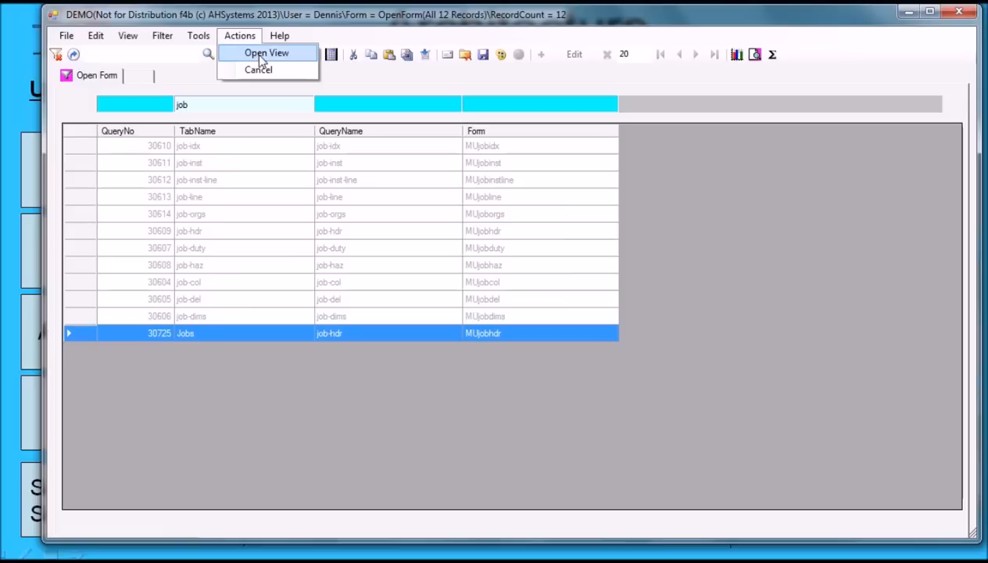
pyautogui.click(256, 54)
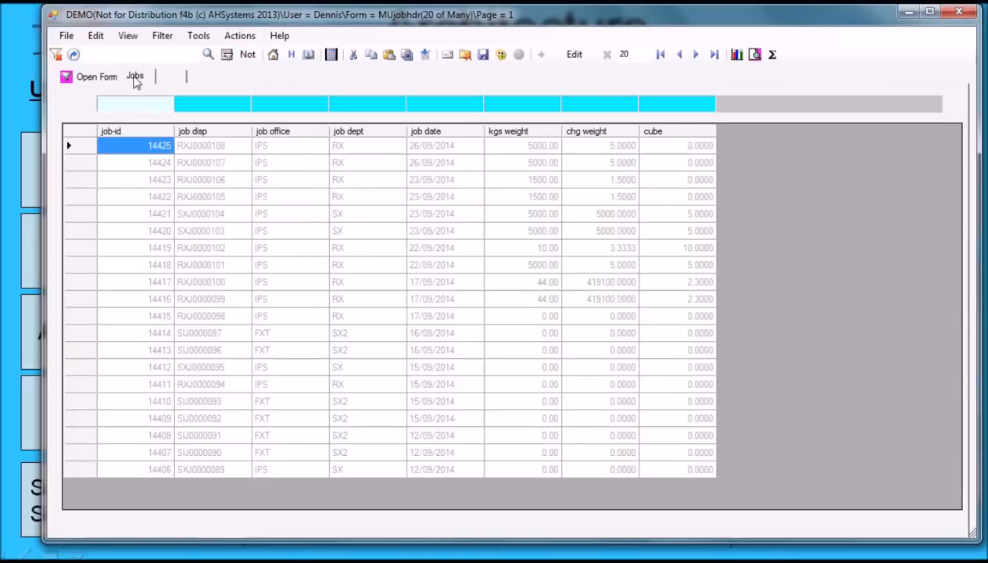
pyautogui.click(67, 76)
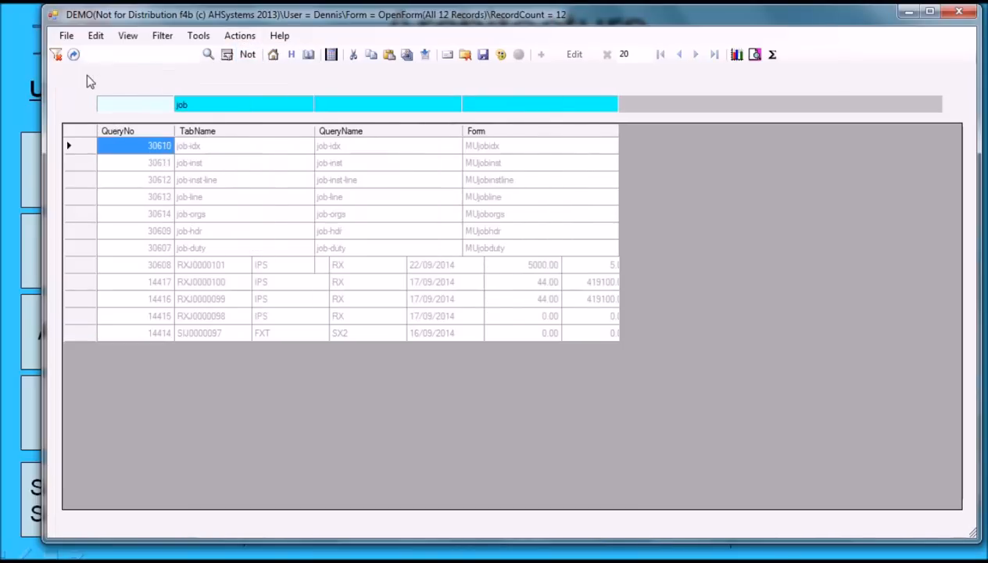
pyautogui.click(84, 199)
pyautogui.click(237, 36)
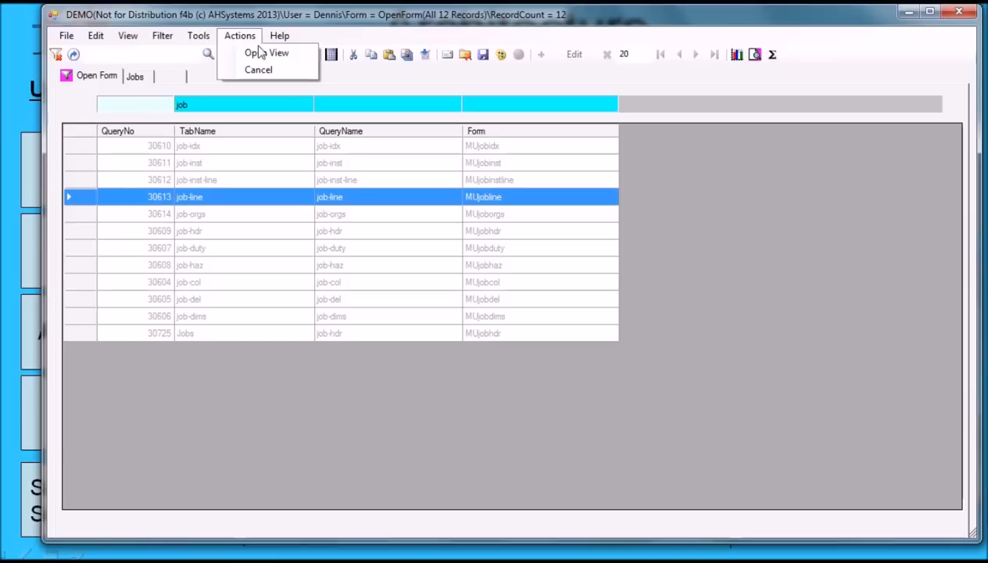
pyautogui.click(257, 52)
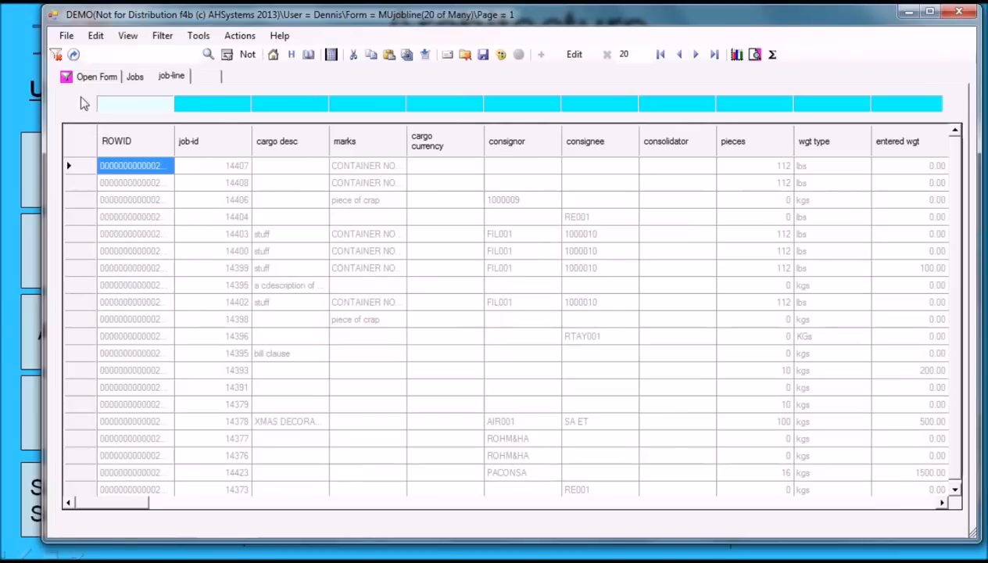
# Open the job-col view from the list of forms and close the Open Form tab.
pyautogui.click(90, 78)
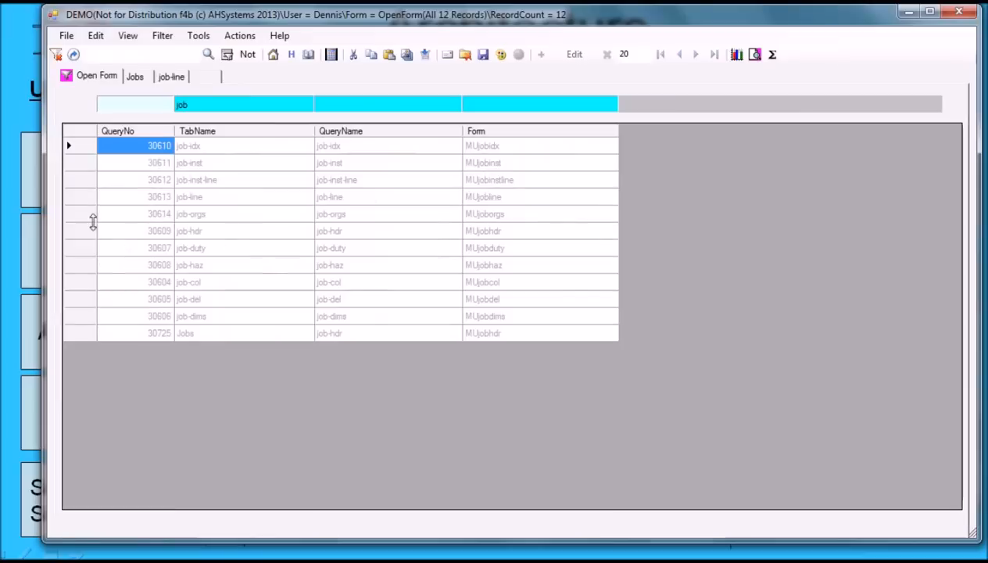
pyautogui.click(76, 283)
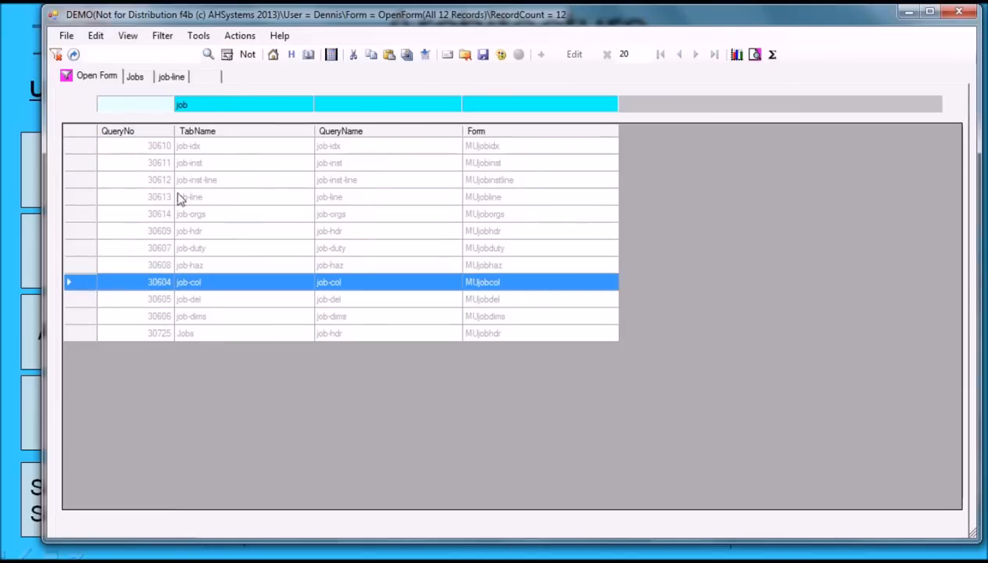
pyautogui.click(240, 36)
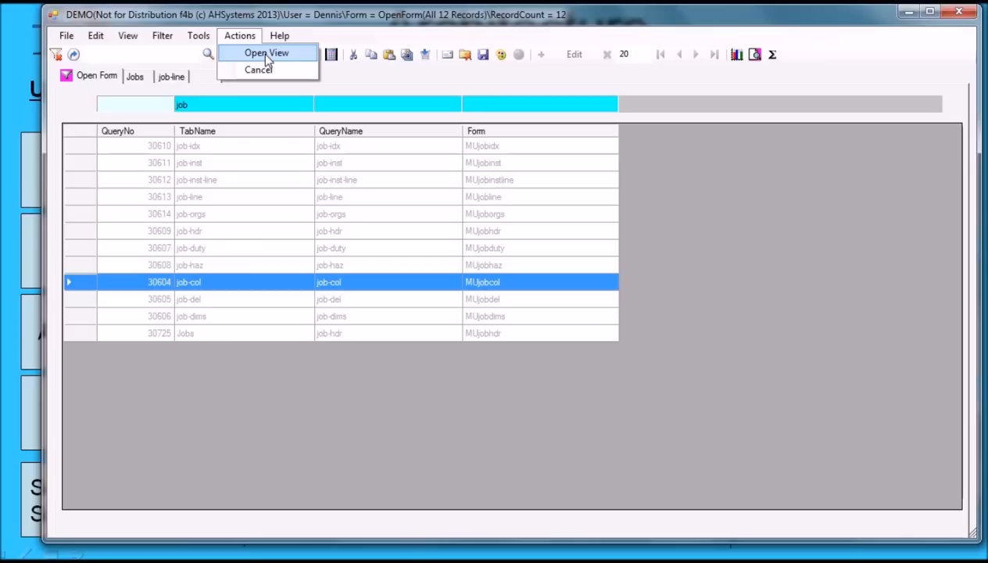
pyautogui.click(264, 54)
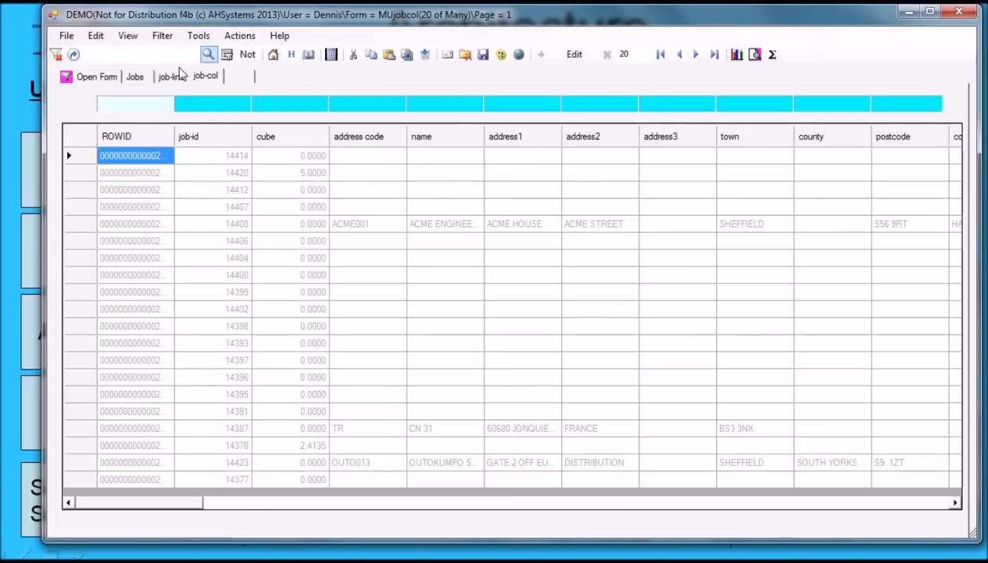
pyautogui.click(98, 79)
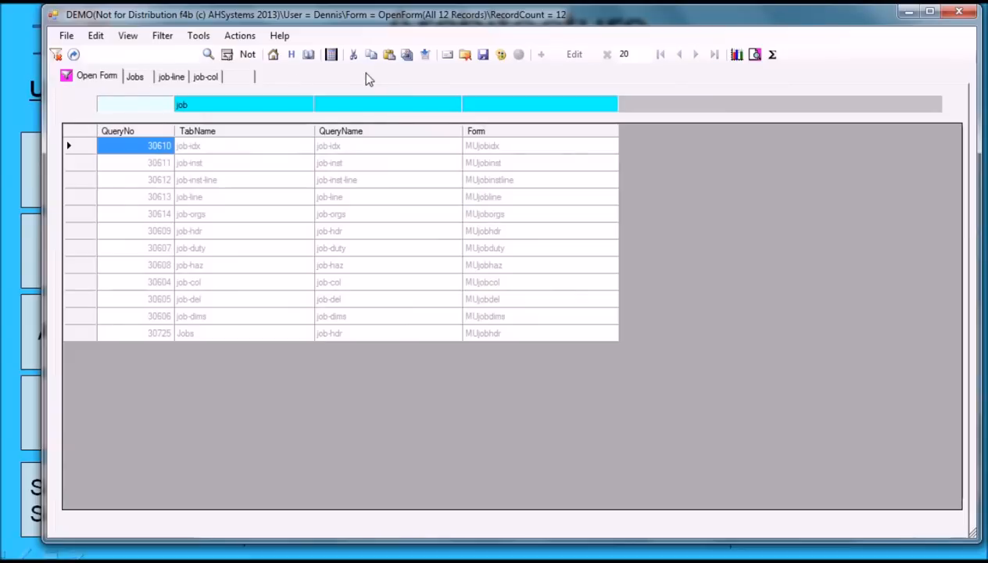
pyautogui.click(465, 54)
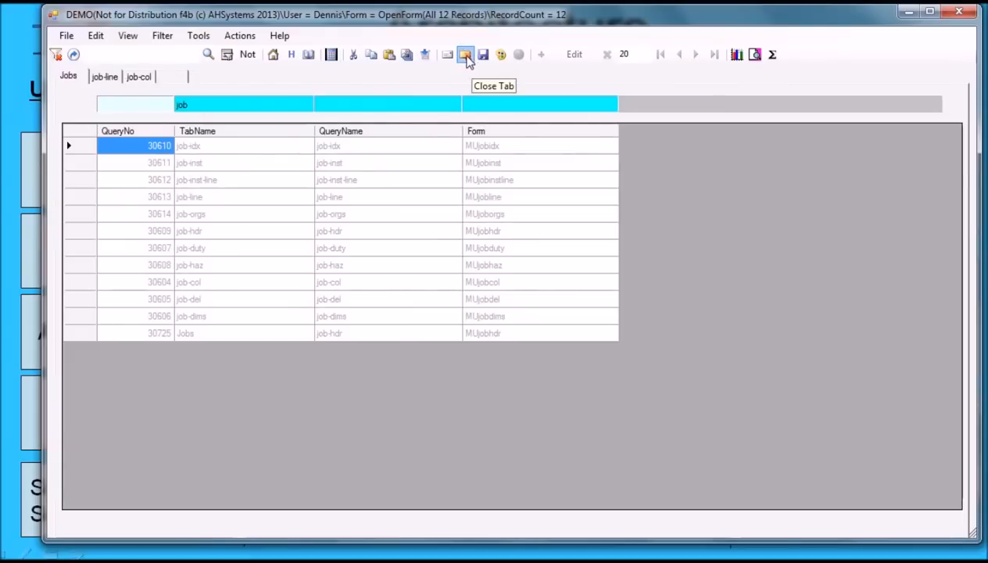
# Save the open tabs as an activity named Jobs, owned by Developers, with Permanent save duration.
pyautogui.click(71, 37)
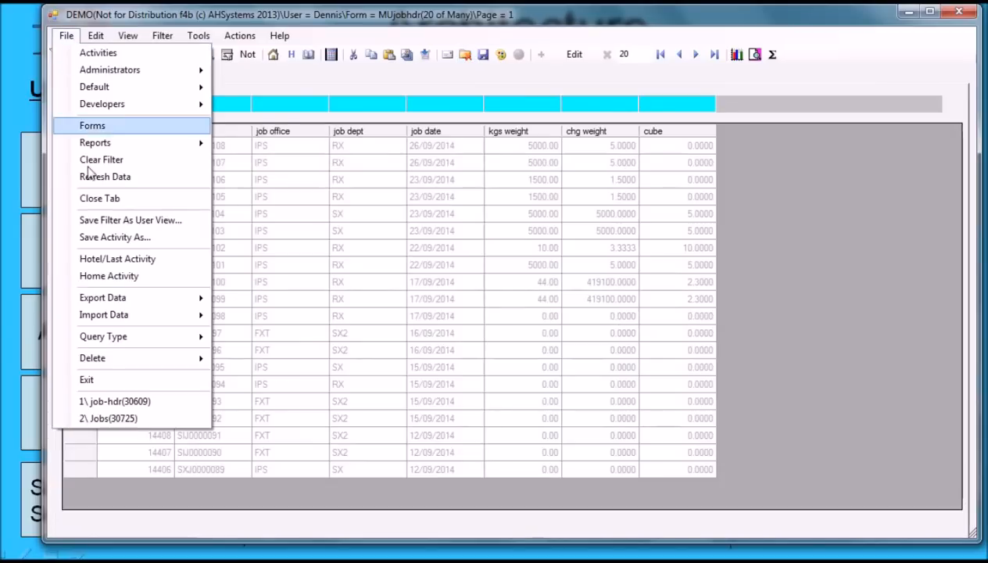
pyautogui.click(114, 238)
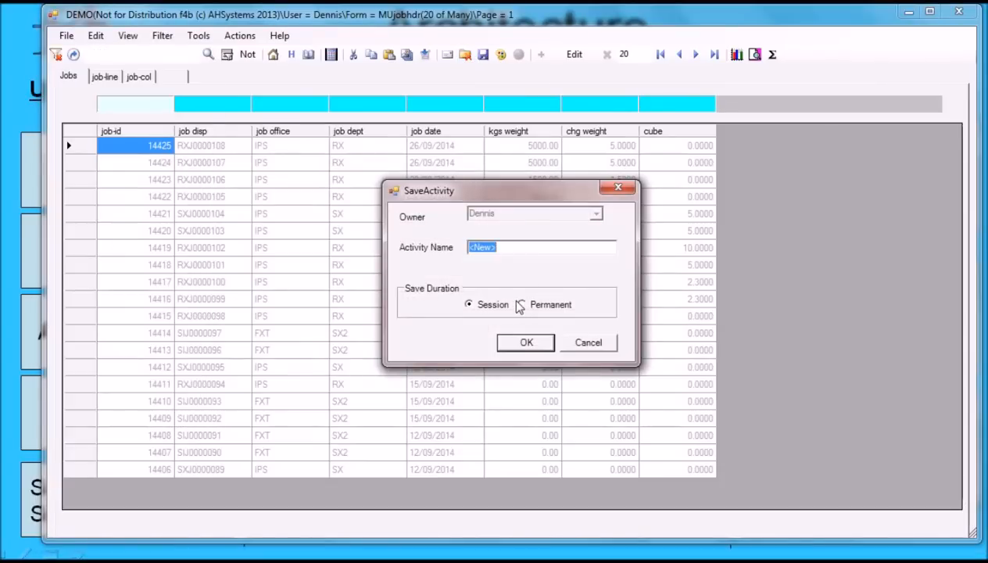
pyautogui.click(521, 303)
pyautogui.click(595, 215)
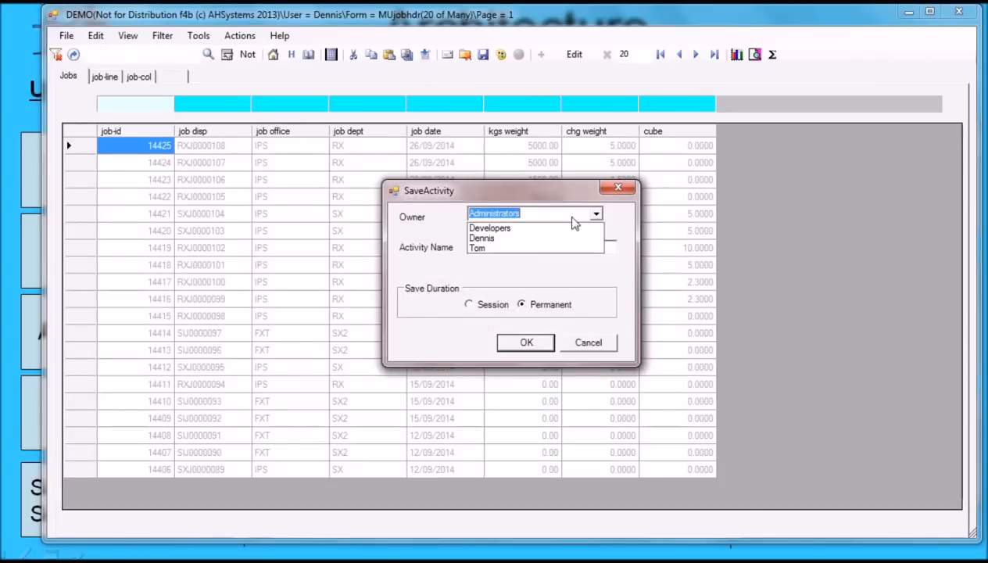
pyautogui.click(521, 223)
pyautogui.press('Tab')
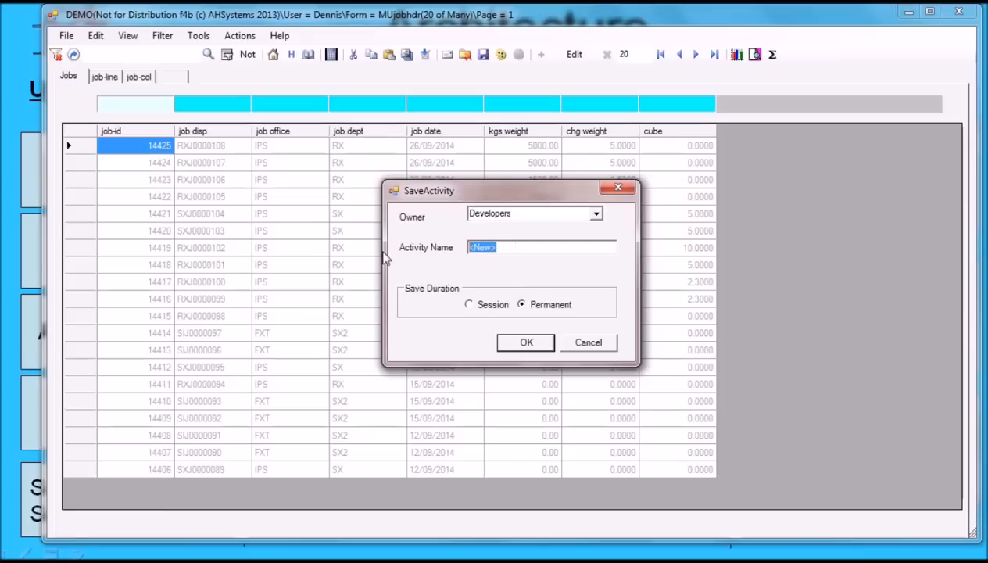
pyautogui.write('Jobs')
pyautogui.click(519, 344)
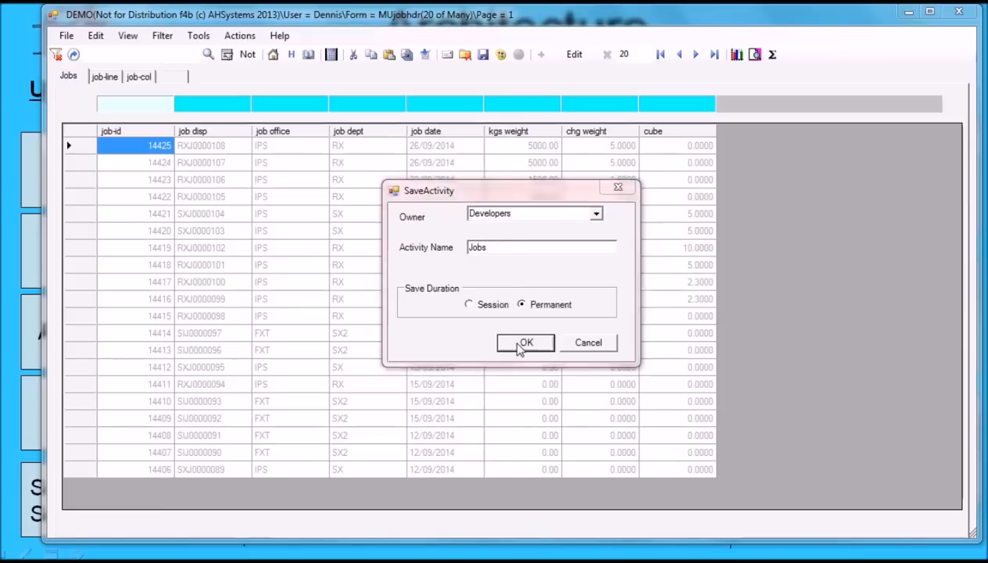
pyautogui.click(489, 333)
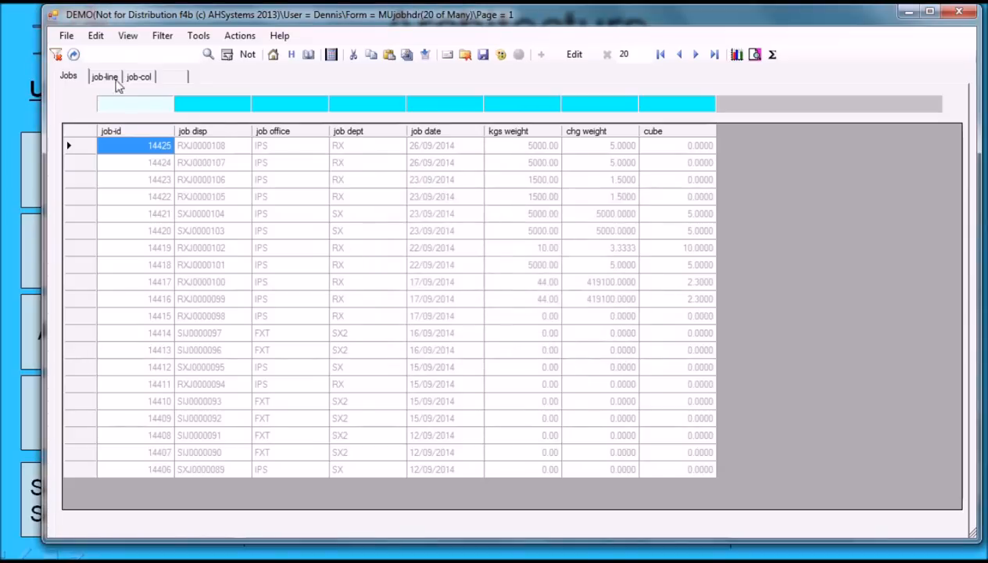
# Switch to the Developers group's System Setup activity and back to its saved Jobs activity.
pyautogui.click(67, 37)
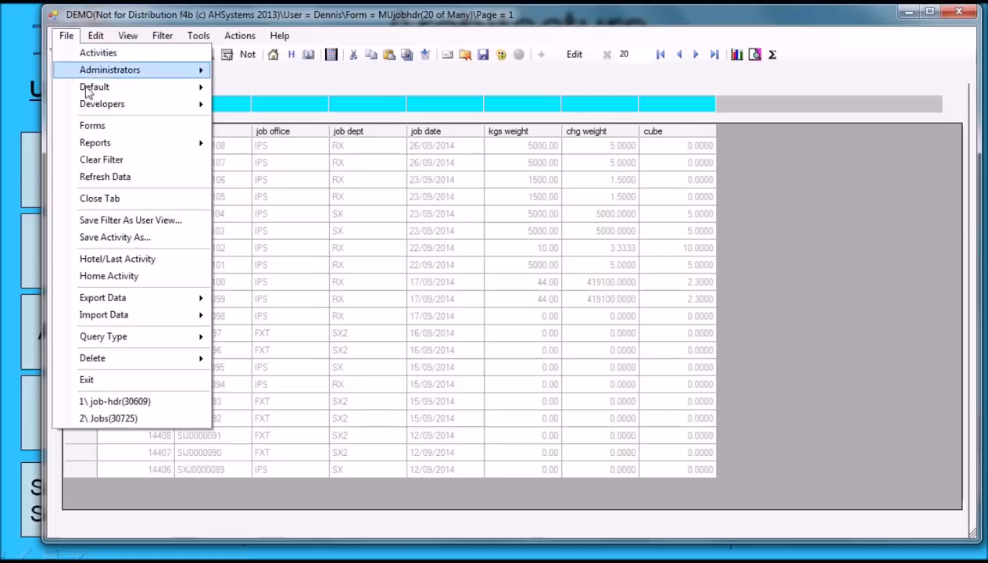
pyautogui.moveTo(100, 108)
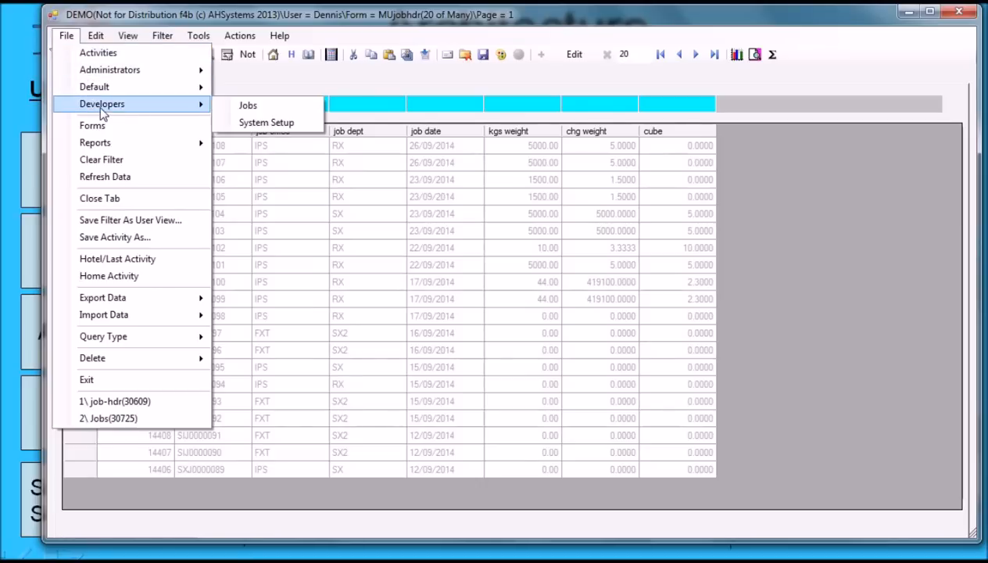
pyautogui.click(262, 124)
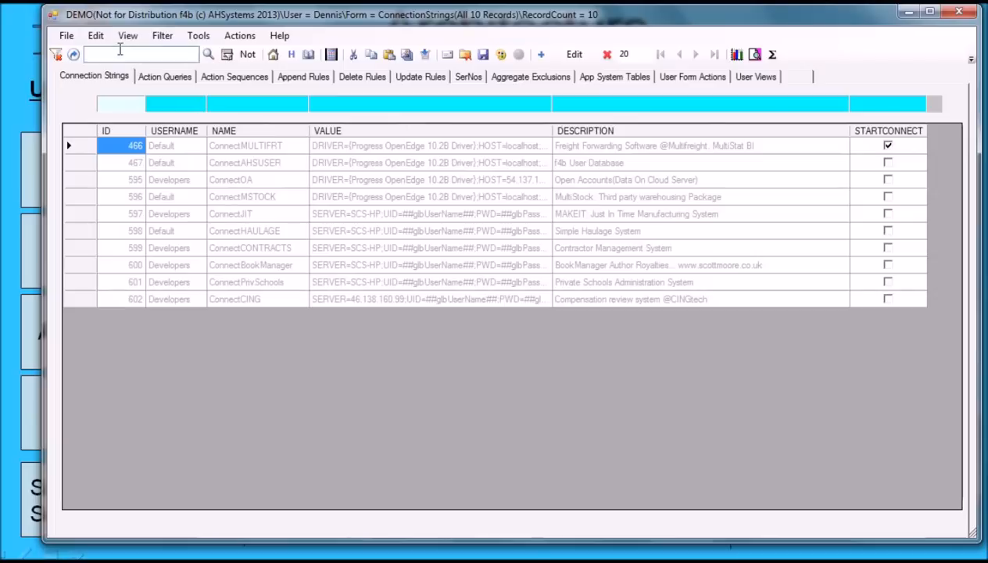
pyautogui.click(66, 36)
pyautogui.moveTo(97, 106)
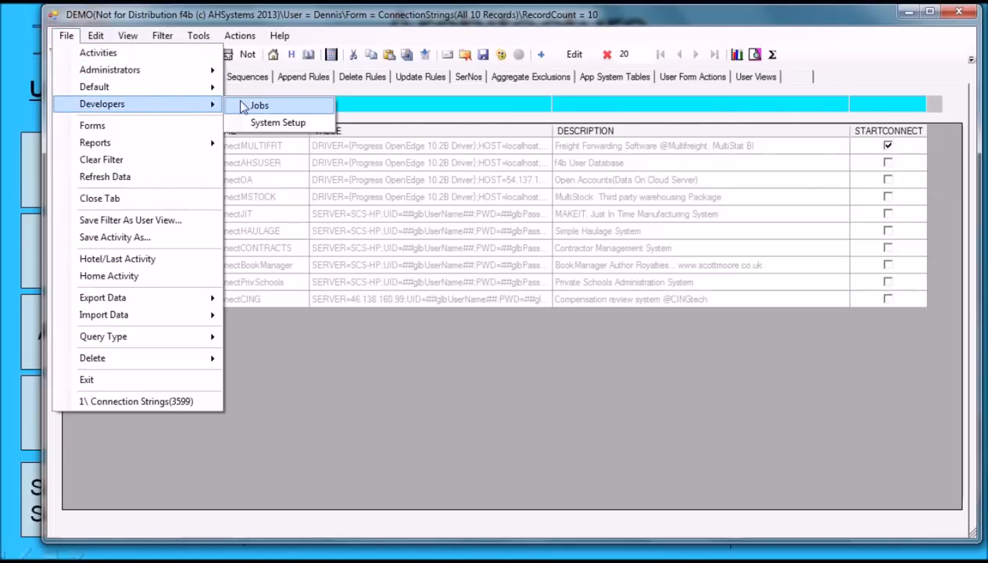
pyautogui.click(250, 110)
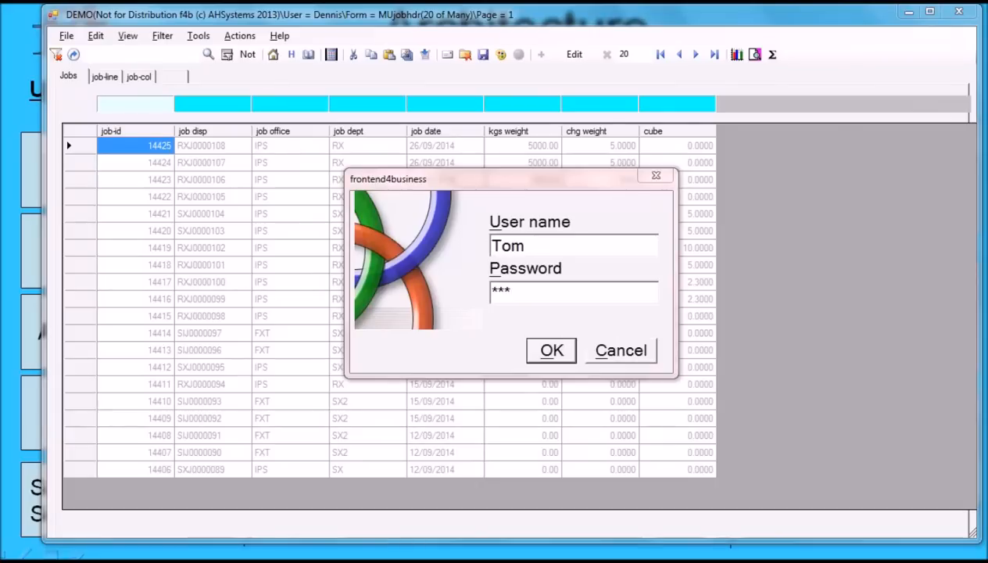
# Log in as the other user and view the User Licence Setup.PDF document attached to diary record 682.
pyautogui.click(552, 351)
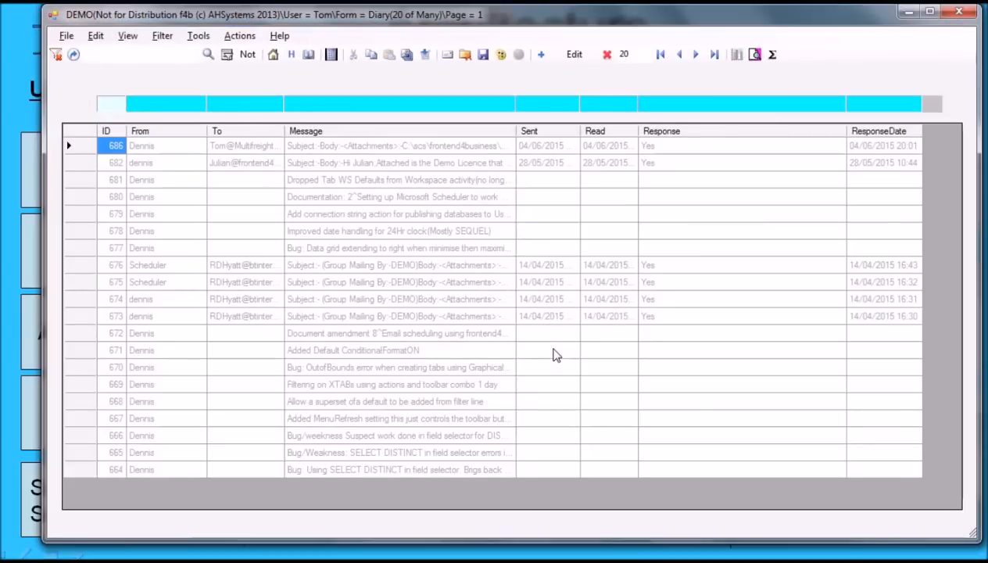
pyautogui.click(78, 166)
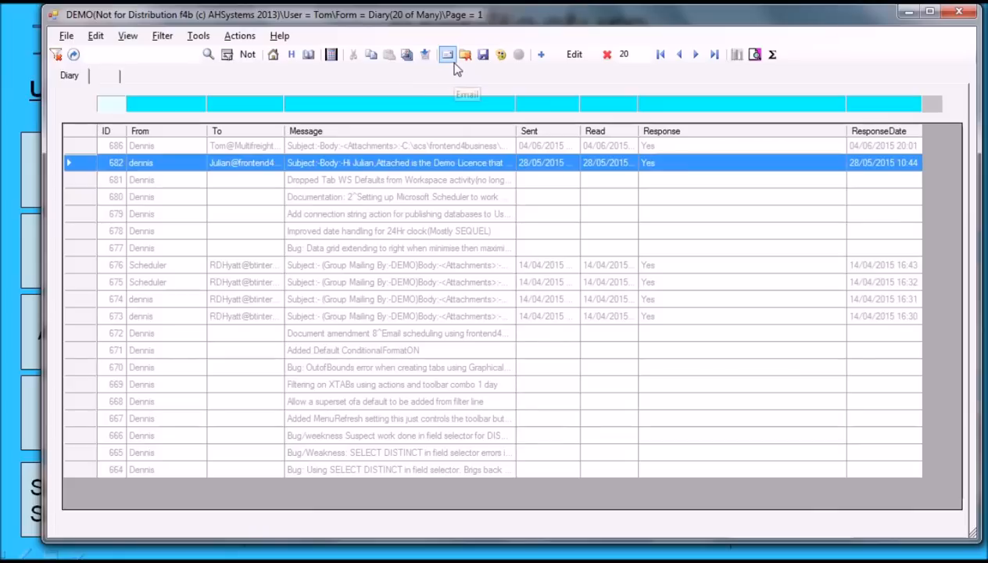
pyautogui.click(409, 59)
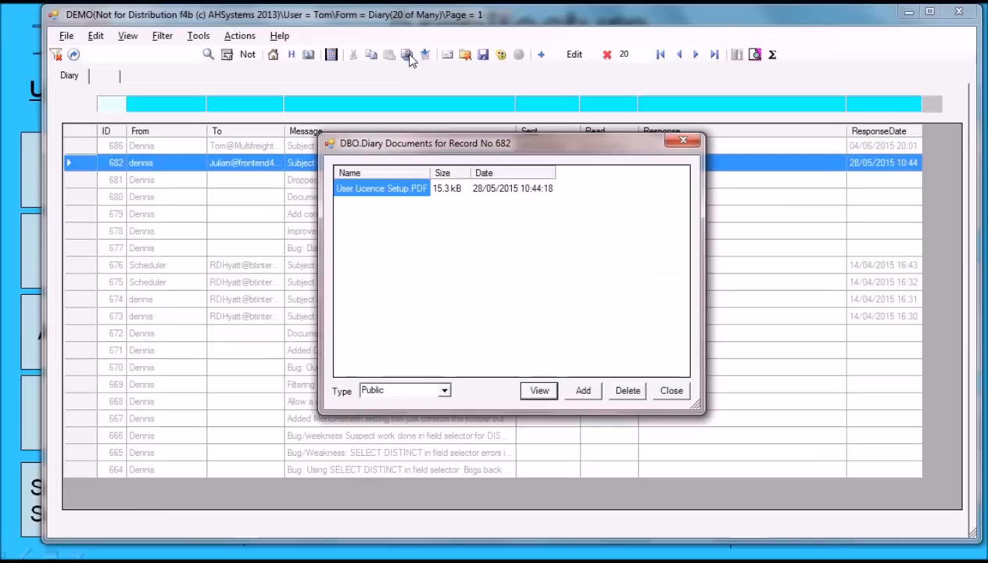
pyautogui.click(543, 395)
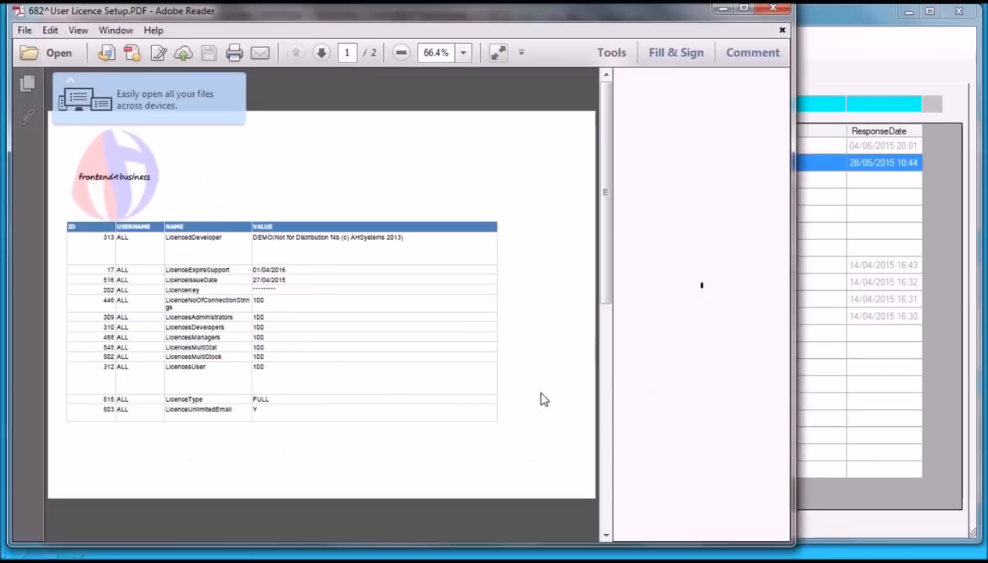
pyautogui.click(772, 8)
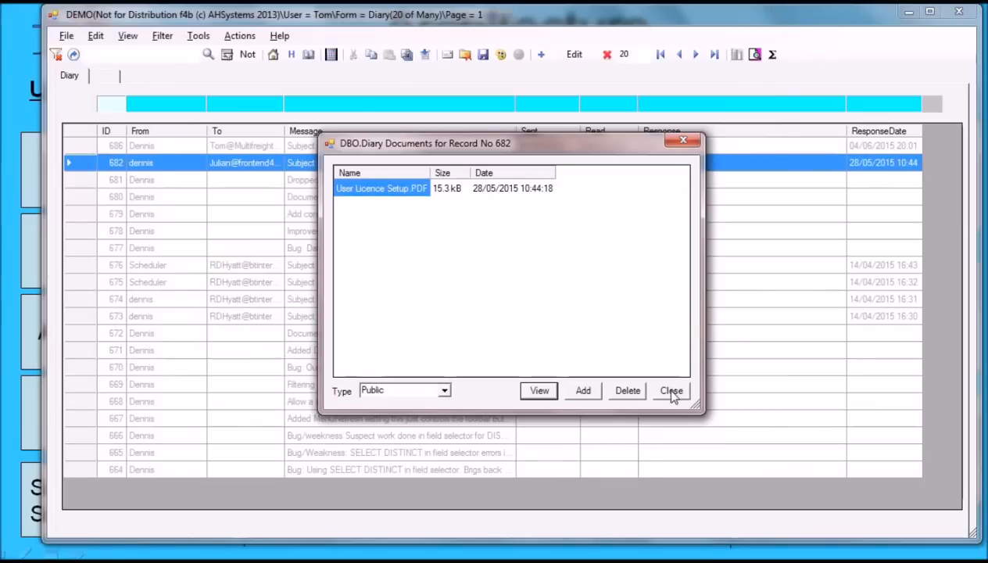
pyautogui.click(671, 393)
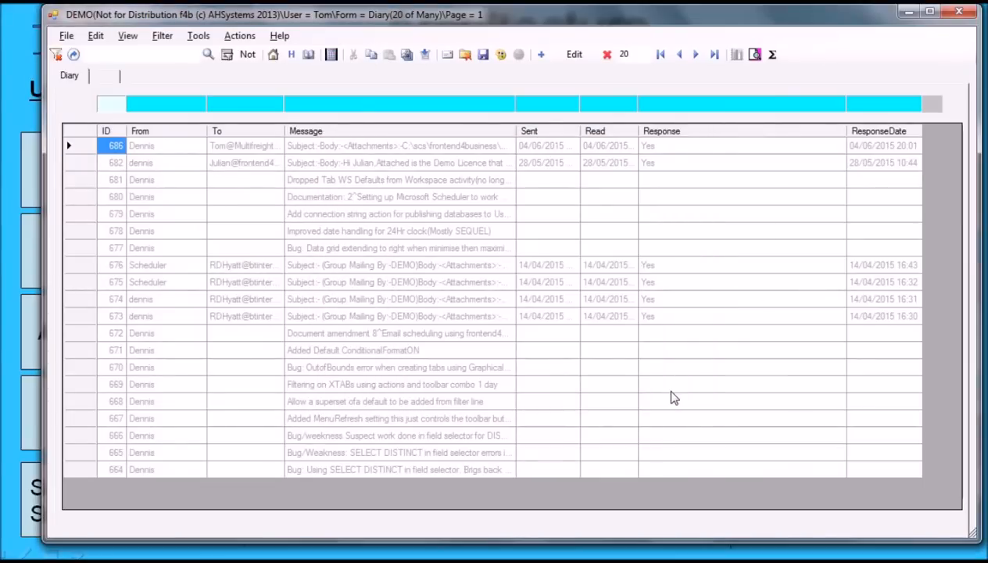
# Sort the Release Notes view by Message and preview its report filtered to type ReleaseNoteV3(3.03.02).
pyautogui.click(67, 37)
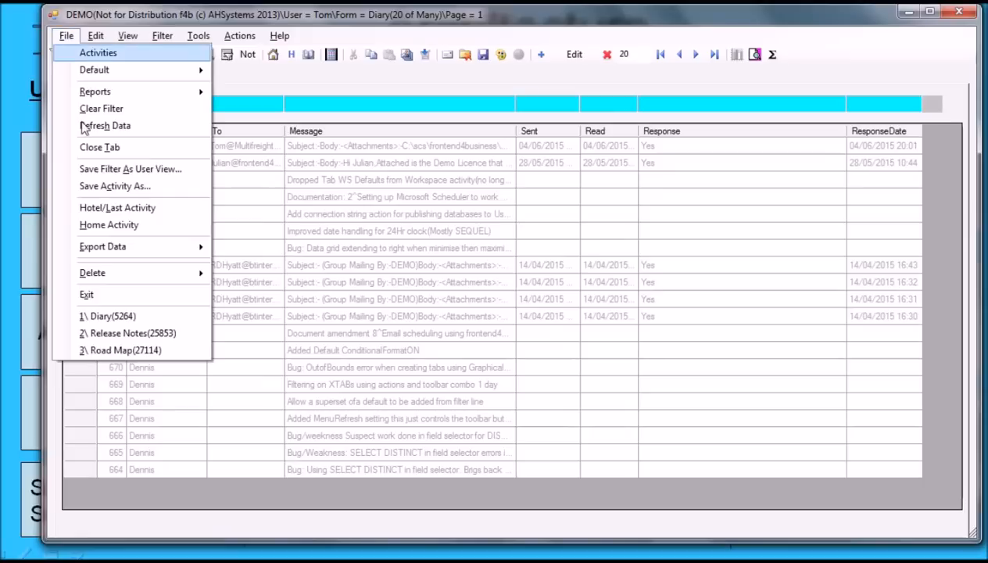
pyautogui.click(116, 335)
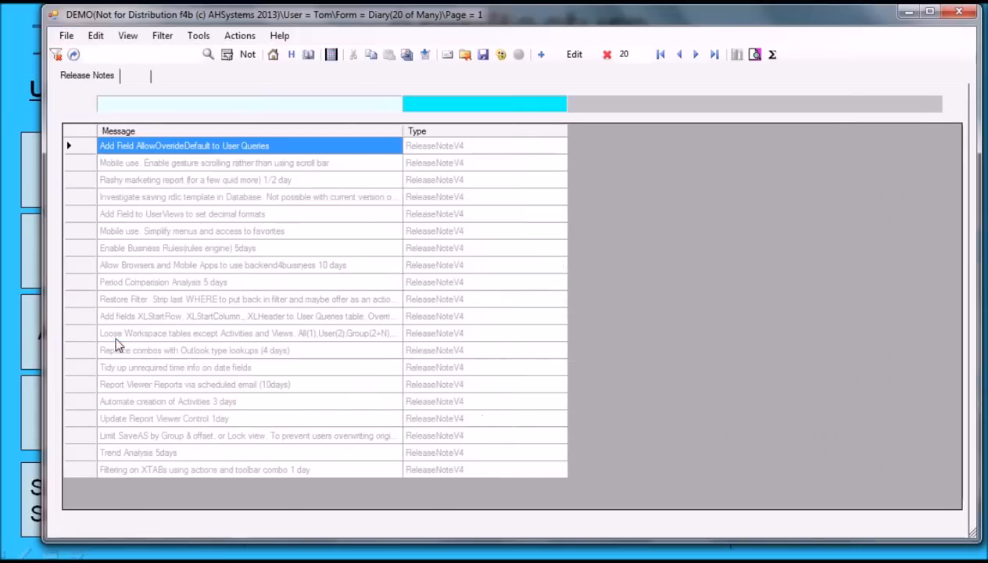
pyautogui.click(232, 131)
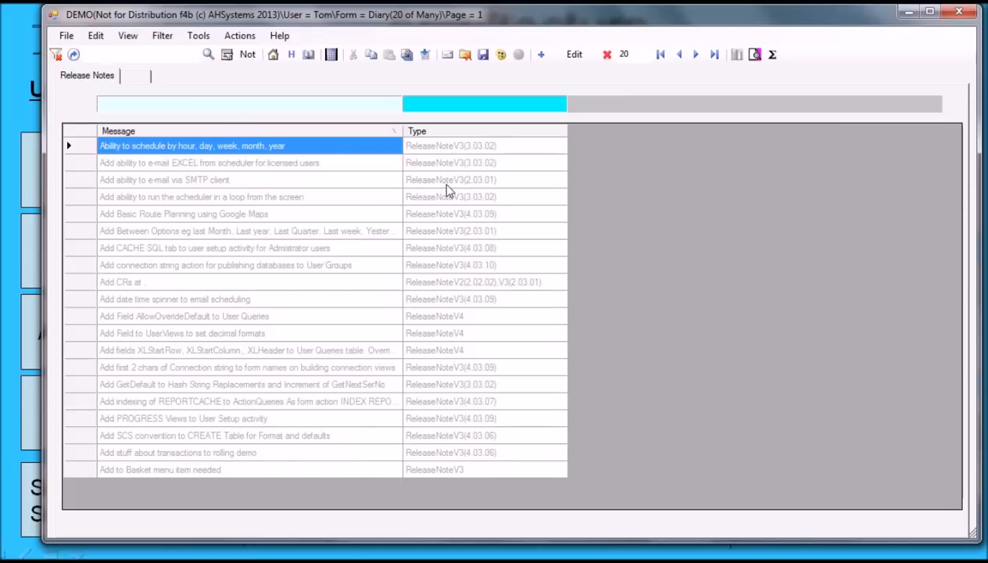
pyautogui.doubleClick(456, 203)
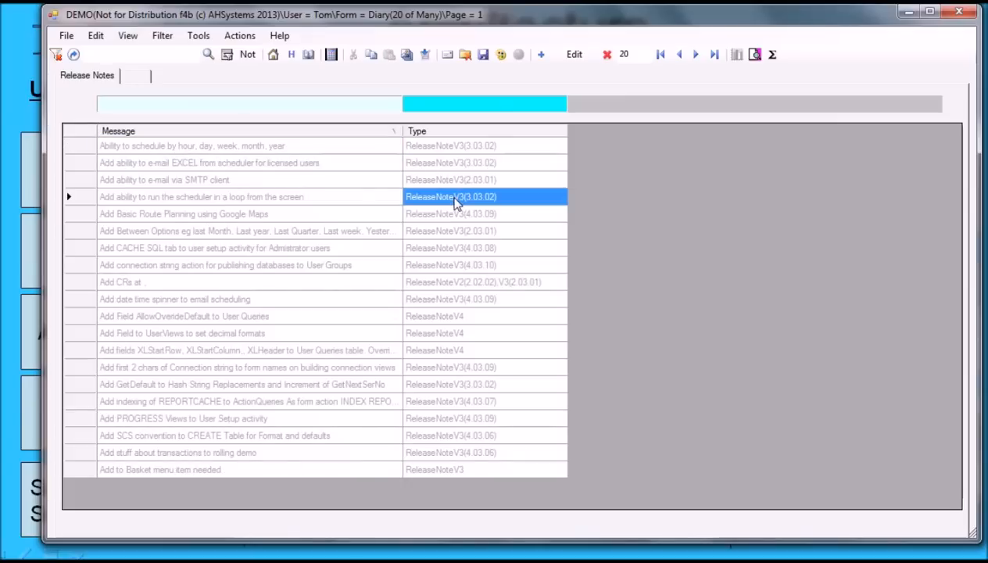
pyautogui.click(755, 55)
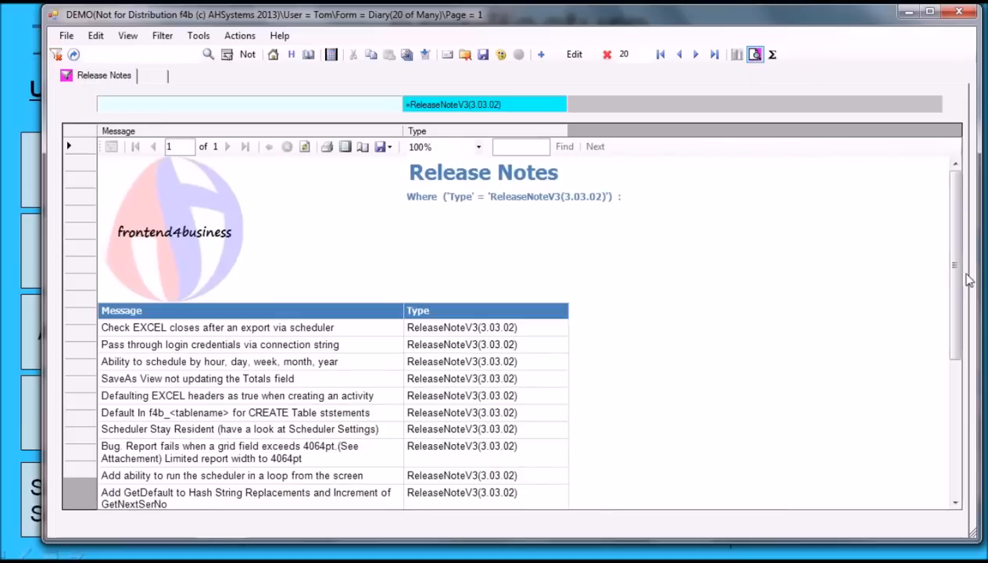
# Open the searchable list of help topics.
pyautogui.click(280, 37)
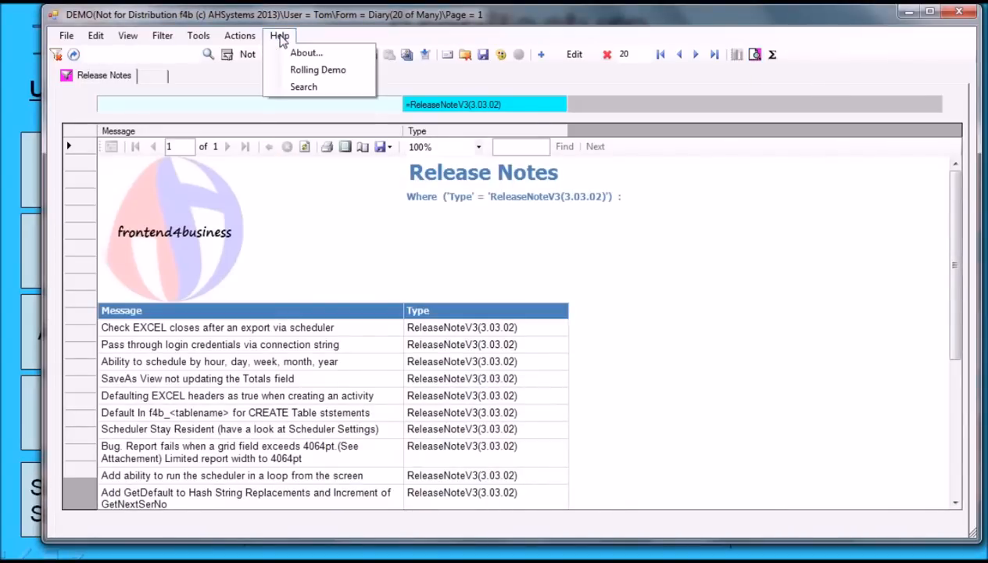
pyautogui.click(303, 87)
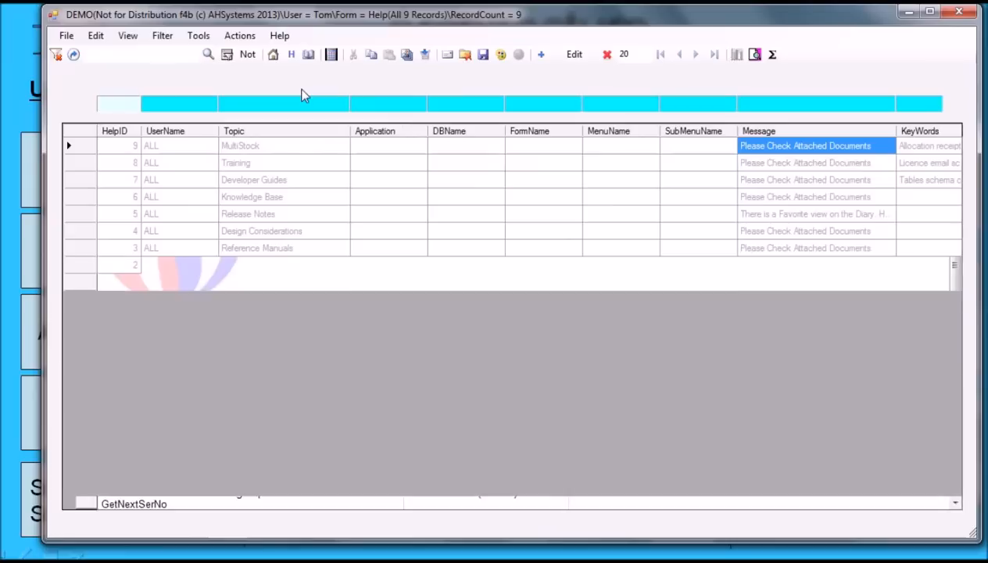
# Review the list of documents attached to the Training help topic and close it.
pyautogui.click(72, 164)
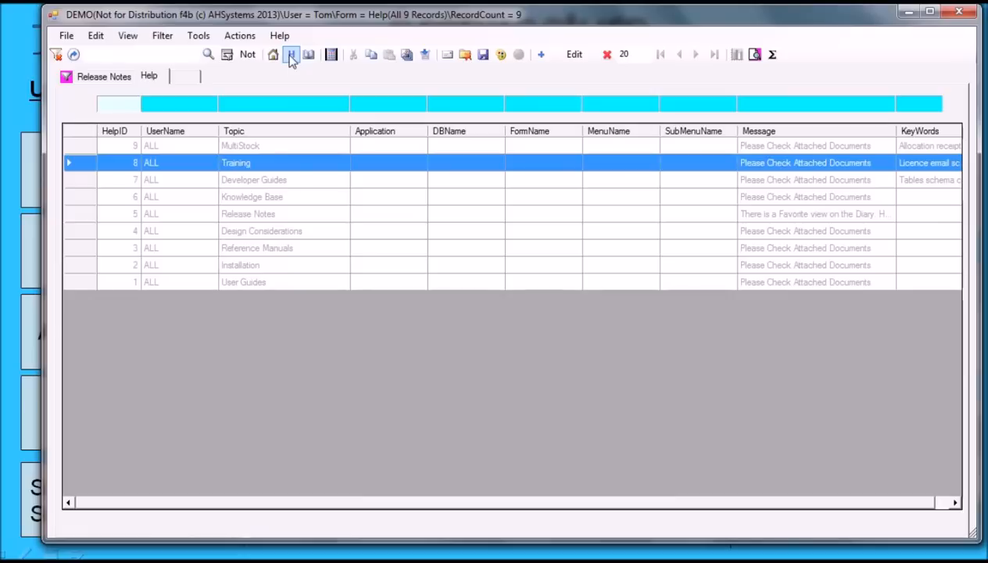
pyautogui.click(407, 54)
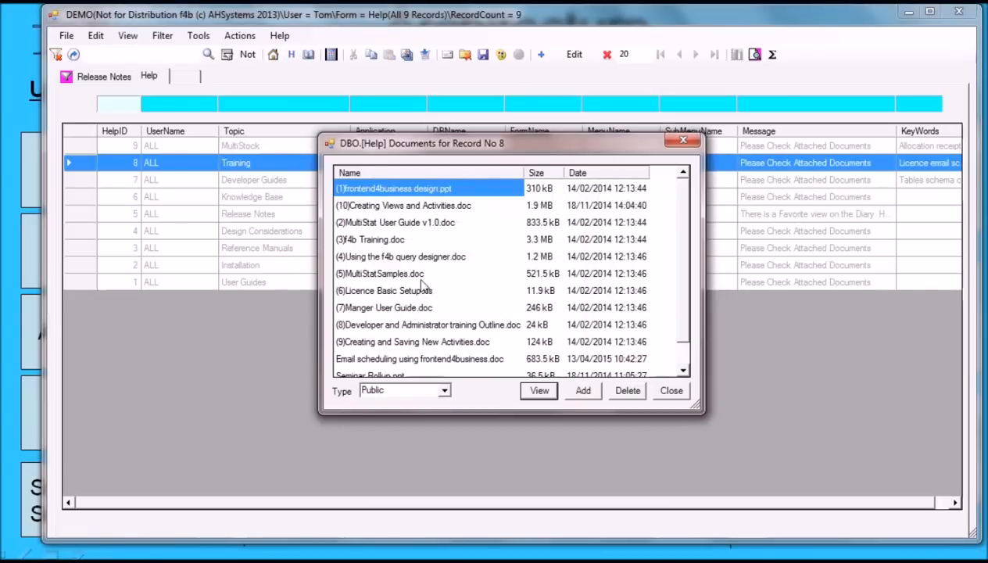
pyautogui.click(671, 390)
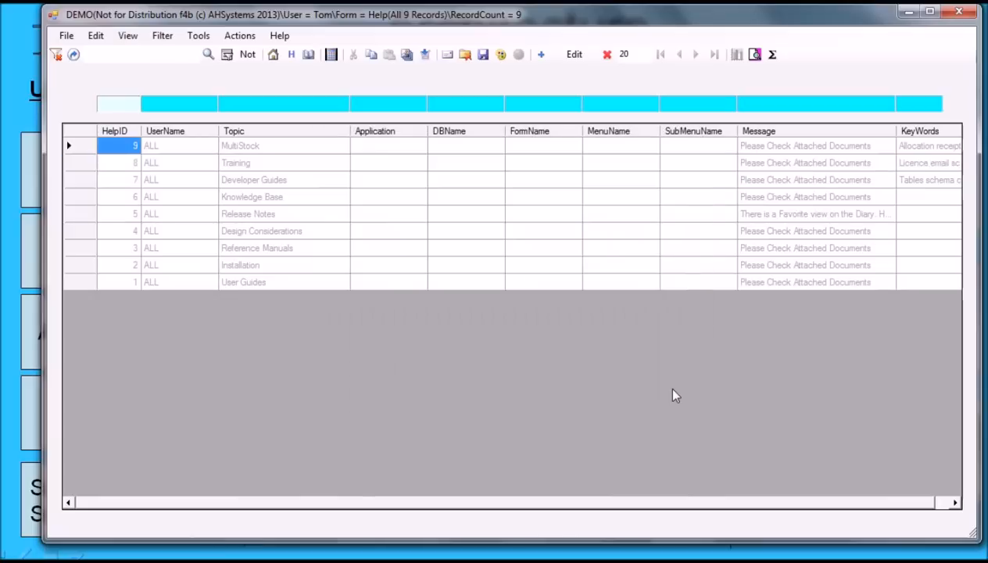
# View the Use of frontend4business Route Planning.doc document attached to the User Guides help topic, read through it and close the document list.
pyautogui.click(80, 283)
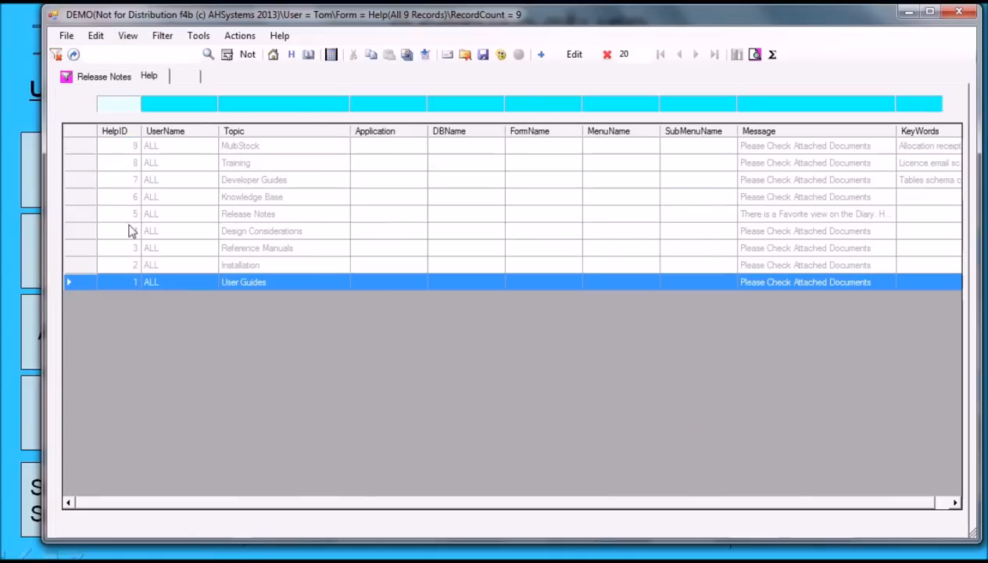
pyautogui.click(406, 56)
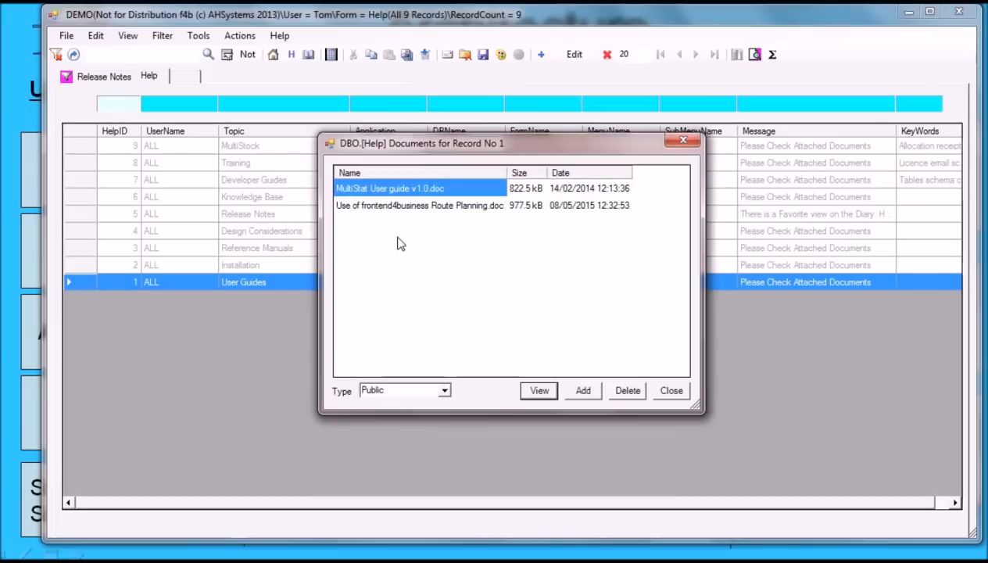
pyautogui.click(393, 207)
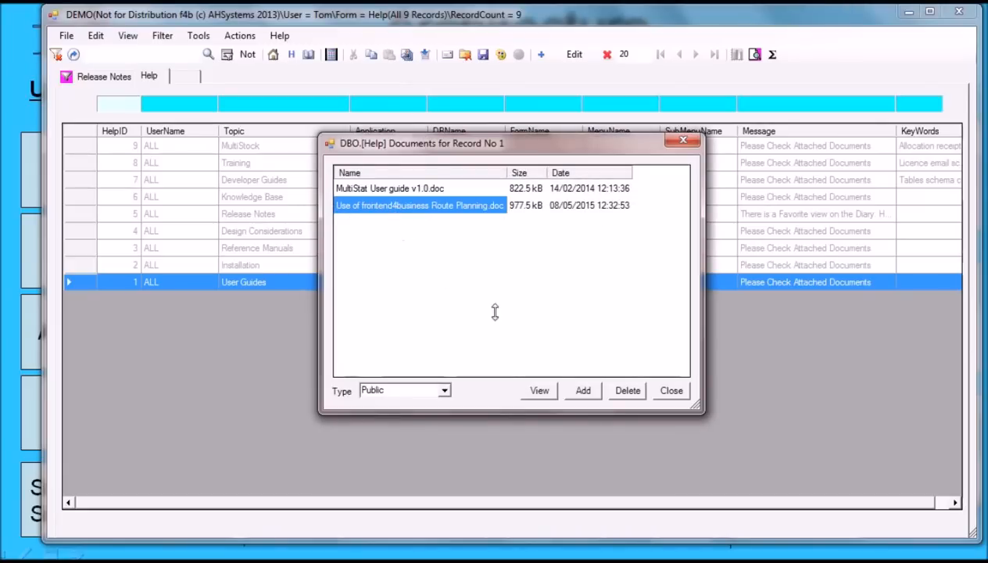
pyautogui.click(547, 397)
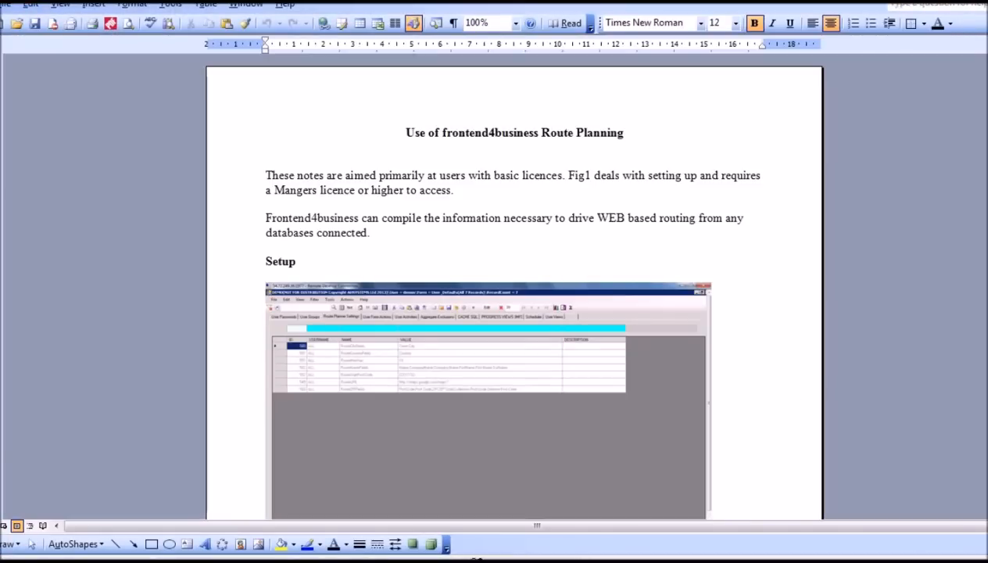
pyautogui.scroll(-10, 514, 289)
pyautogui.scroll(-10, 514, 289)
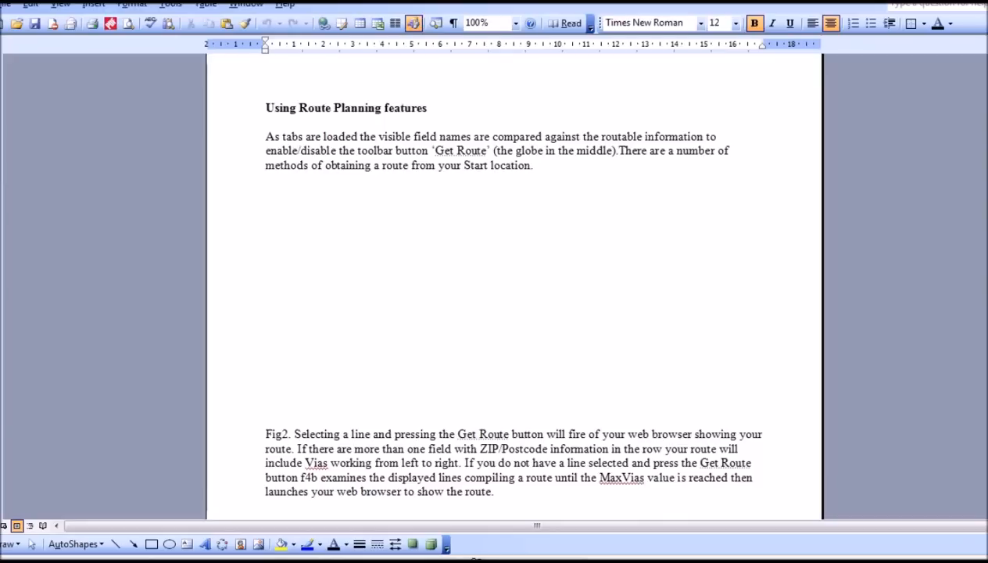
pyautogui.scroll(-10, 514, 289)
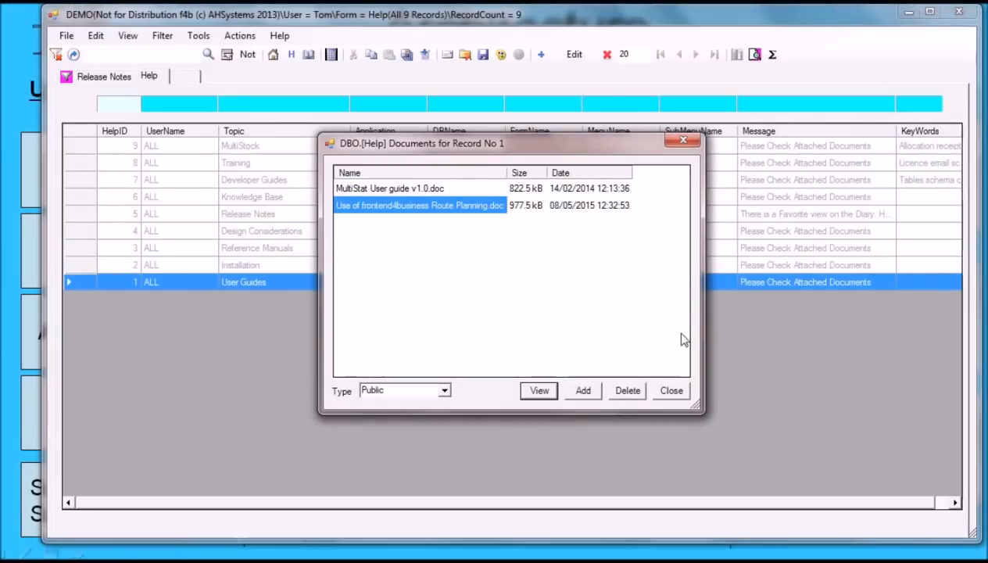
pyautogui.click(669, 389)
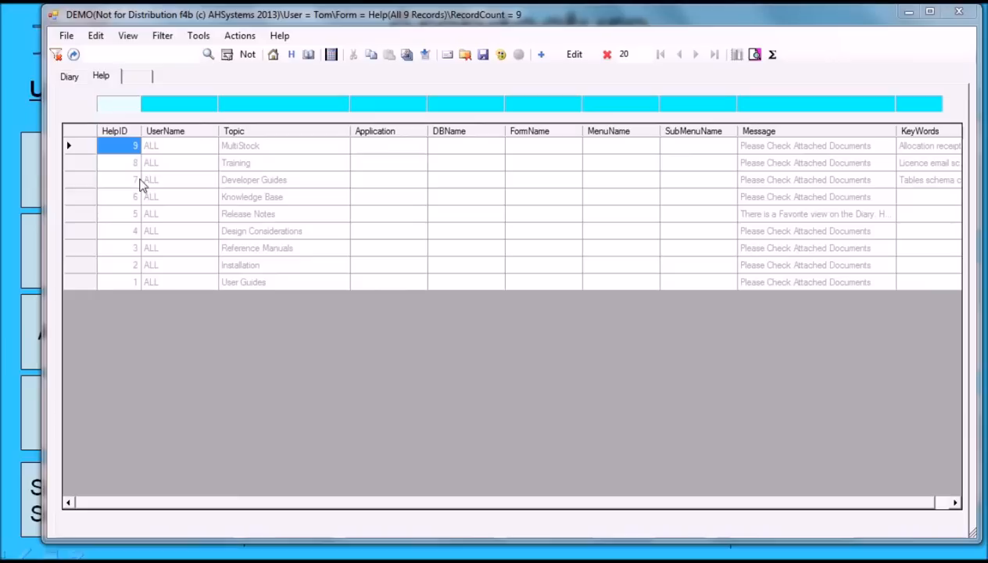
# Open the Default group's Routing activity and enter EastCoast as the Route filter.
pyautogui.click(67, 37)
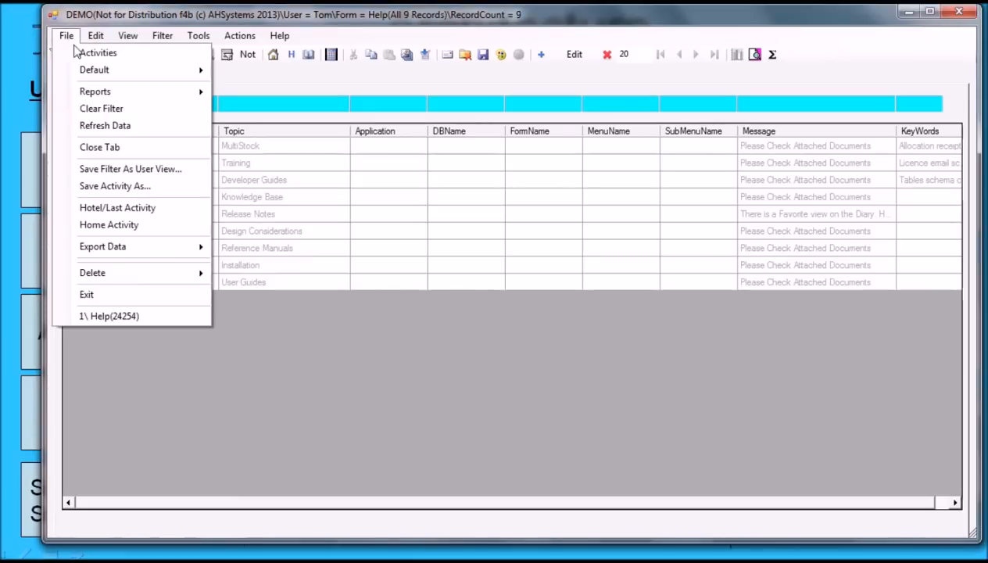
pyautogui.moveTo(89, 73)
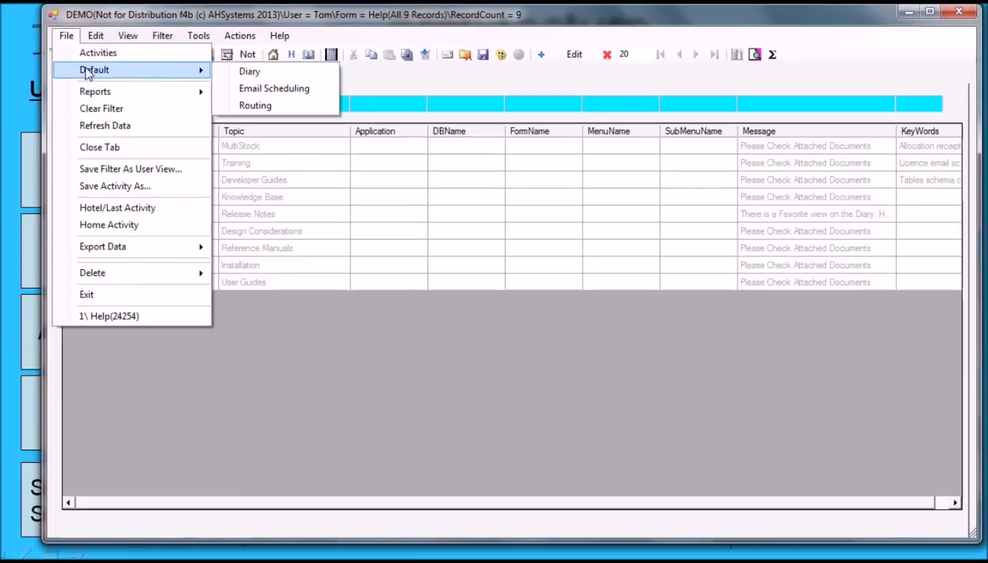
pyautogui.click(261, 111)
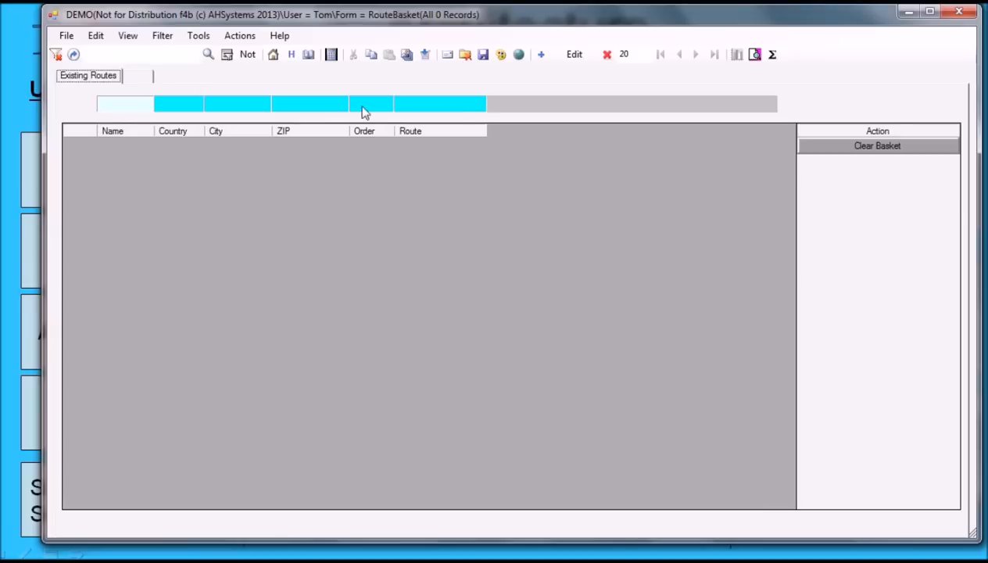
pyautogui.click(436, 106)
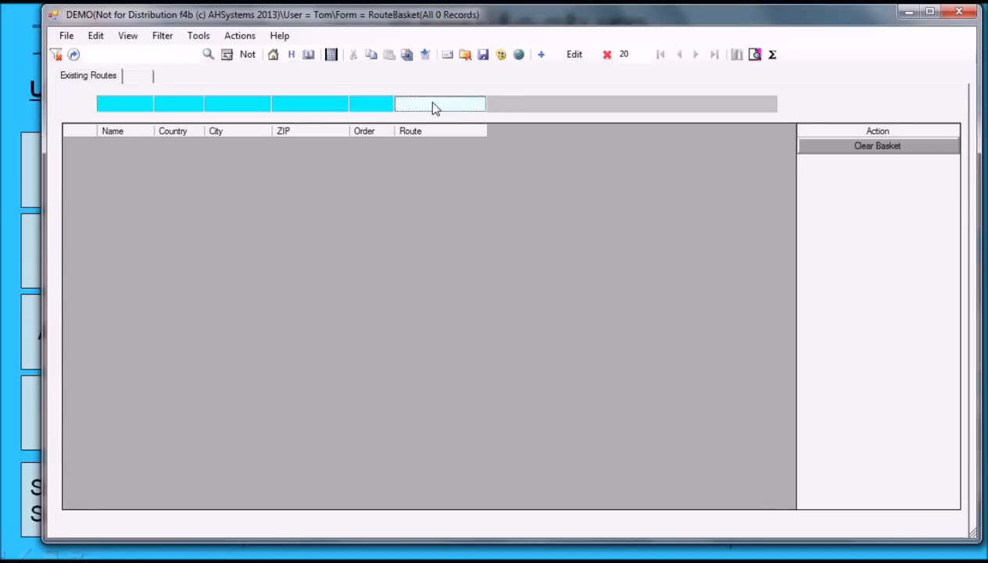
pyautogui.write('East')
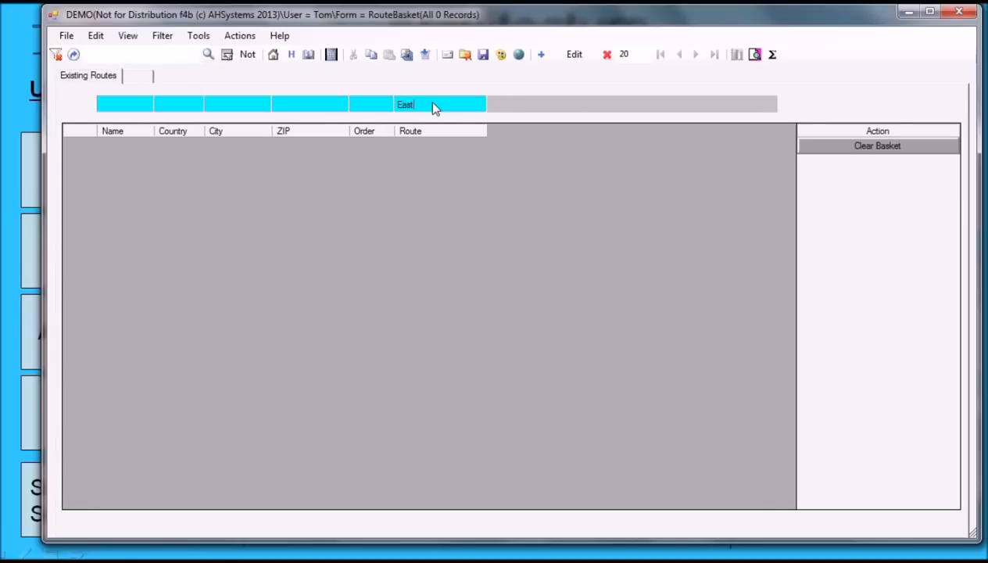
pyautogui.write('Coa')
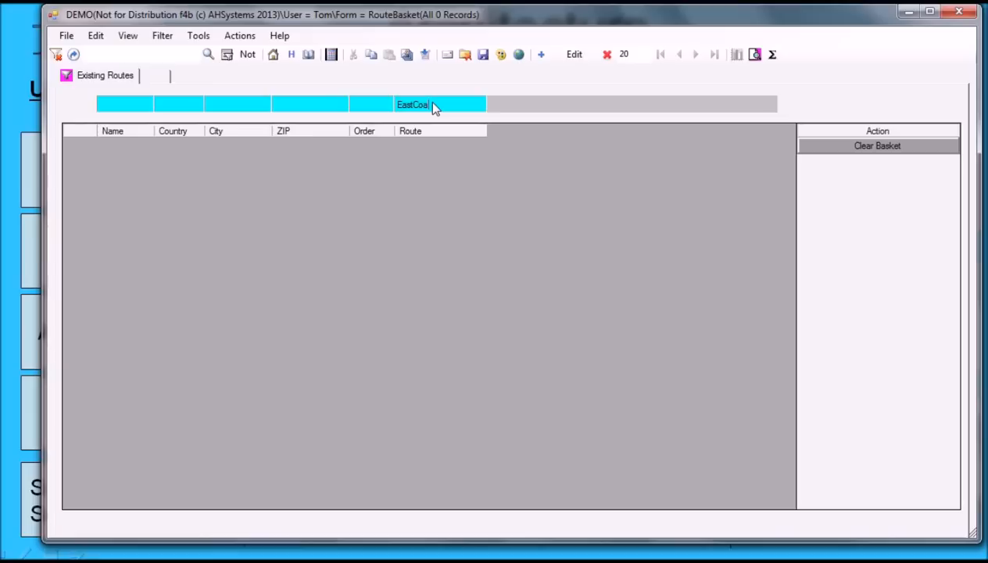
# Enable editing, add four new EastCoast route records and start the ZIP entry of the first record.
pyautogui.click(573, 58)
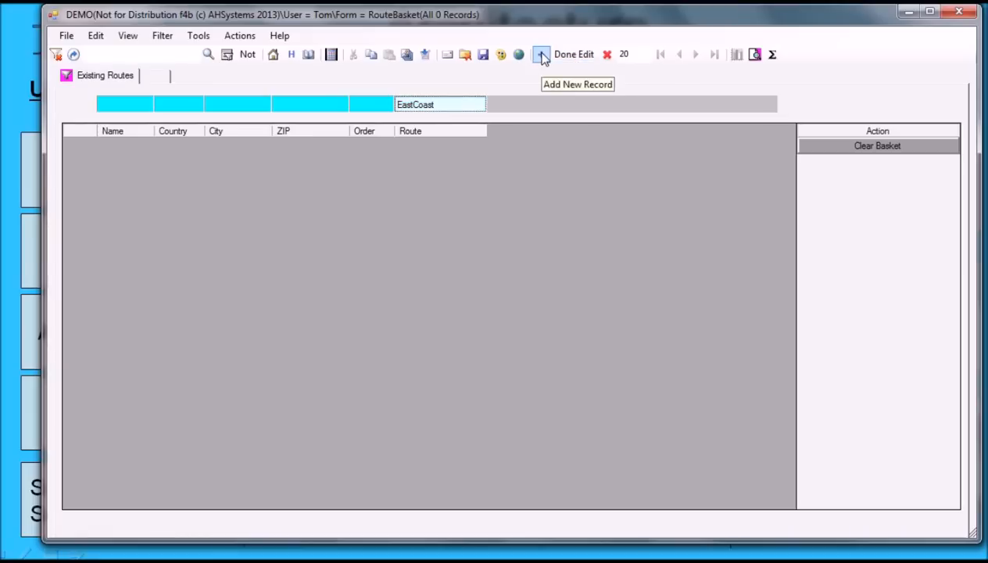
pyautogui.click(541, 55)
pyautogui.click(540, 54)
pyautogui.click(541, 54)
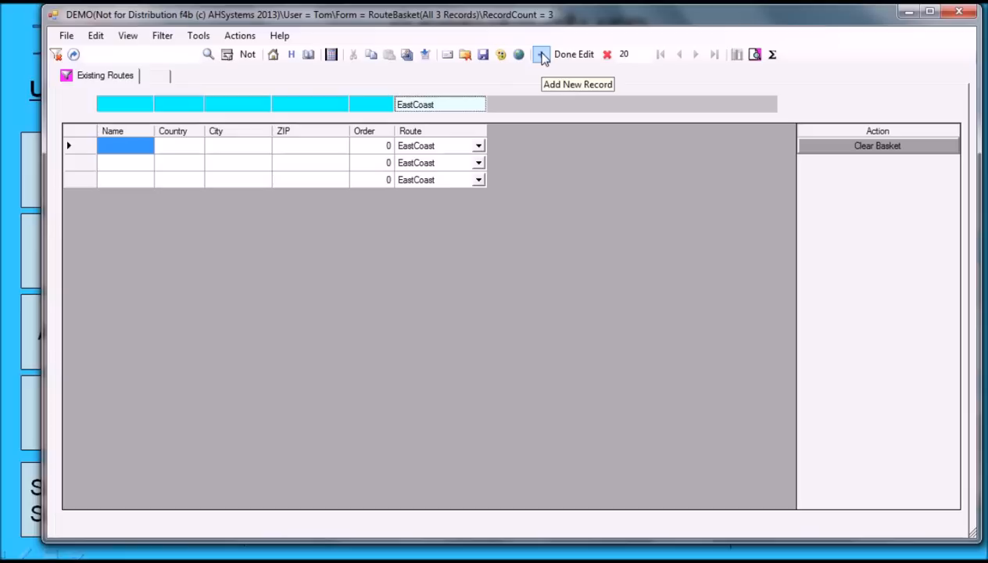
pyautogui.click(541, 55)
pyautogui.click(286, 151)
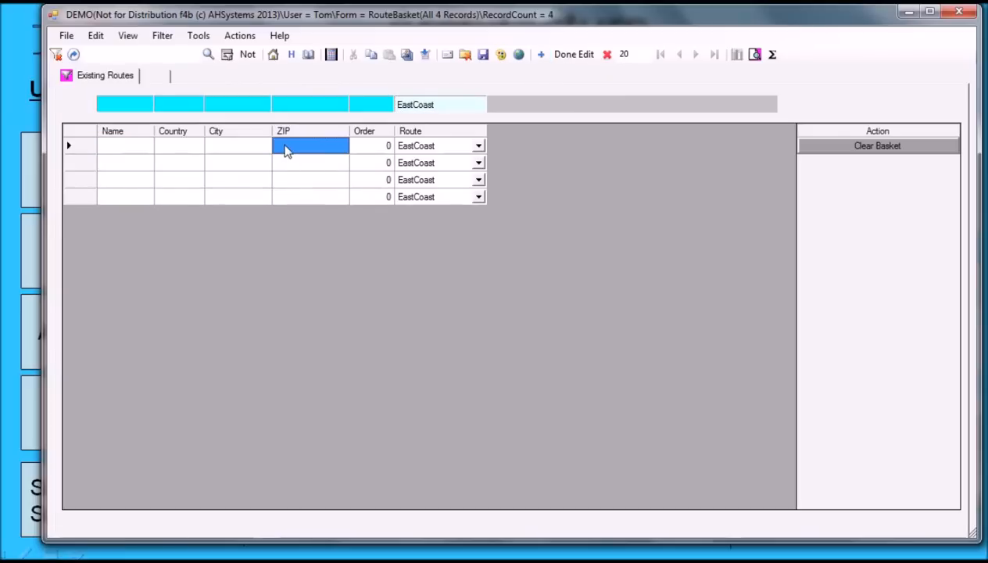
pyautogui.click(287, 151)
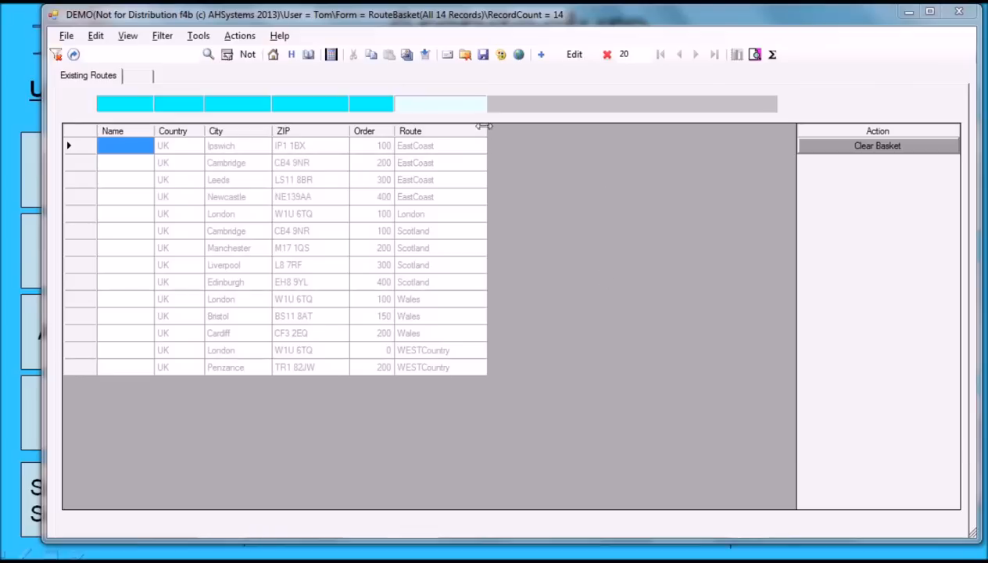
# Limit the existing routes to those matching EastCoast and get the route for the displayed stops.
pyautogui.click(447, 159)
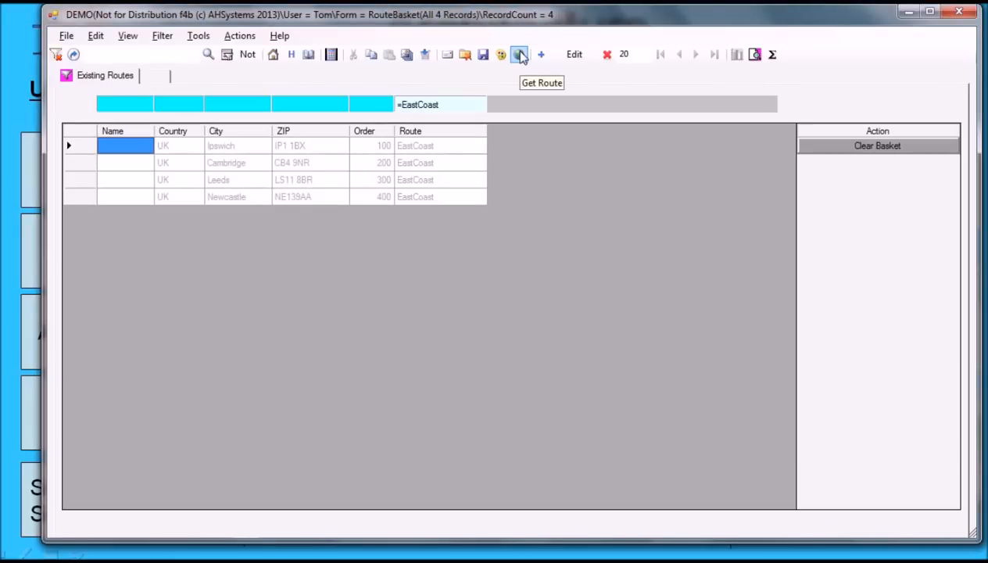
pyautogui.click(519, 54)
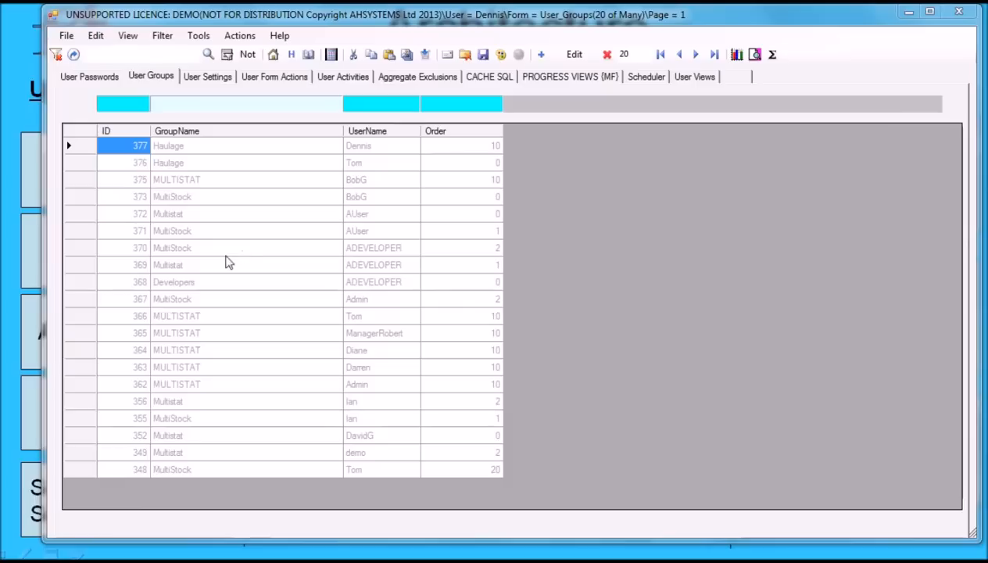
# Filter the User Groups records to the MULTISTAT group name and change the query type to UPDATE.
pyautogui.doubleClick(176, 181)
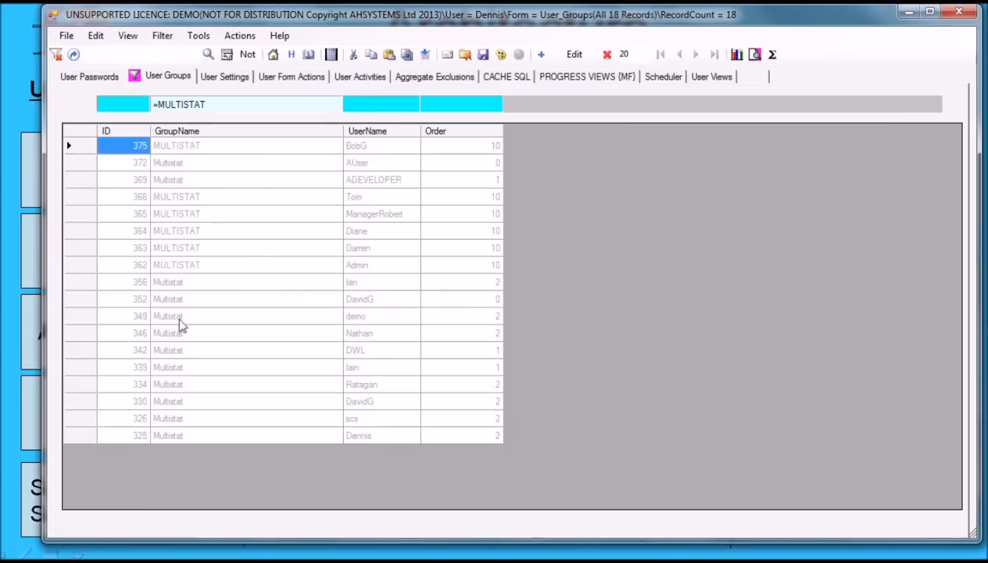
pyautogui.click(66, 37)
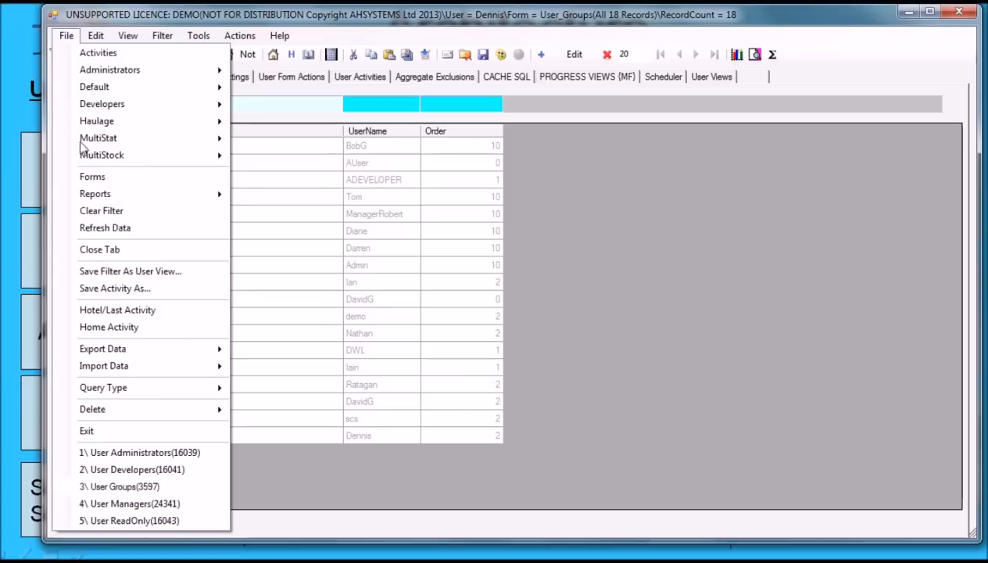
pyautogui.moveTo(123, 398)
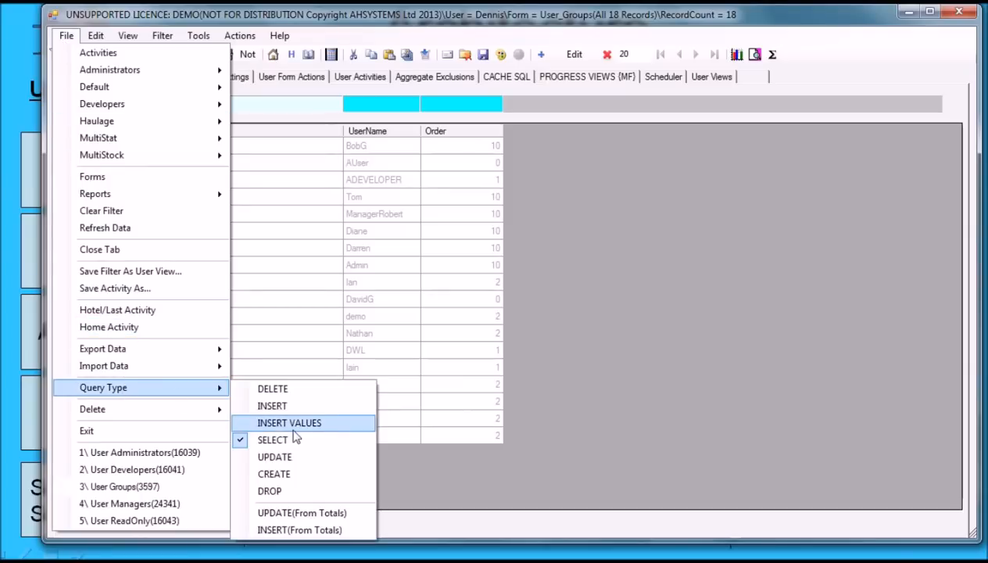
pyautogui.click(283, 459)
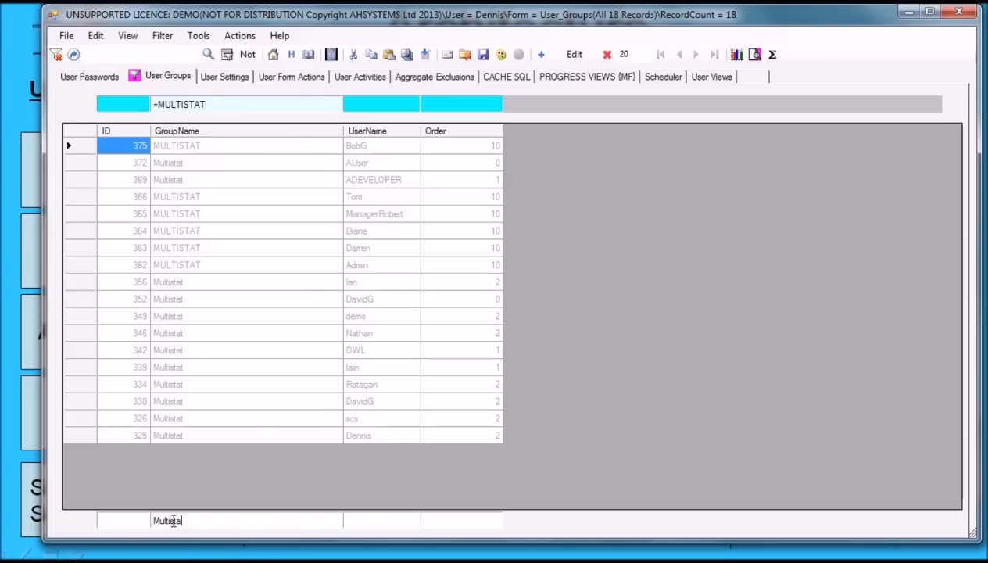
# Run the update setting GroupName to Multistat on the filtered records, revert to a SELECT query without saving the action, and clear the filter.
pyautogui.click(484, 55)
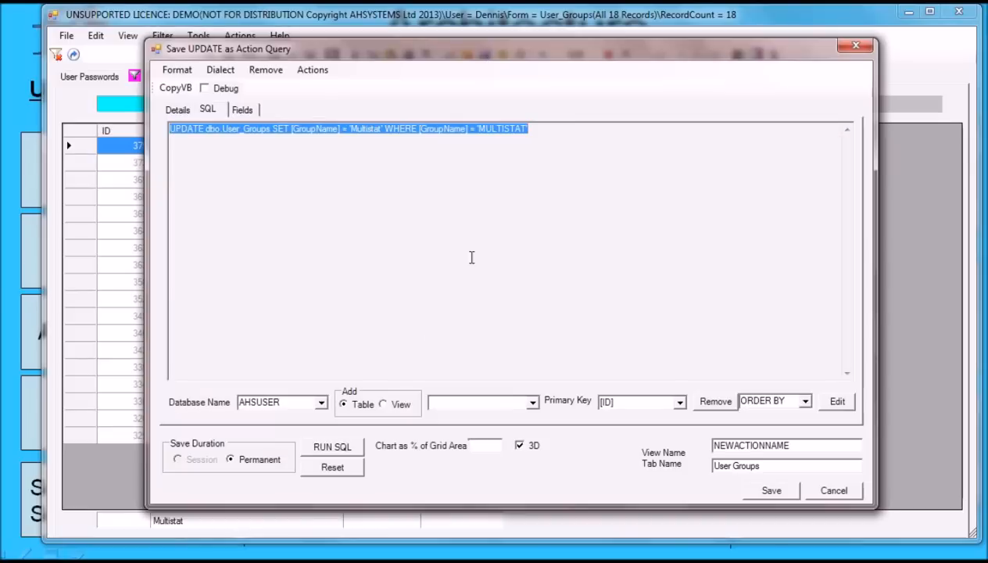
pyautogui.click(331, 448)
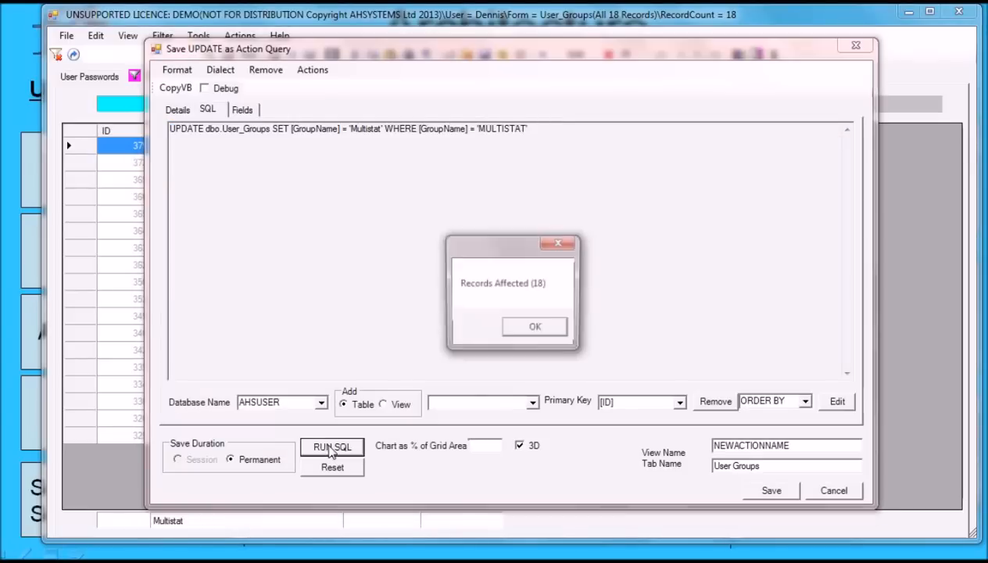
pyautogui.click(521, 332)
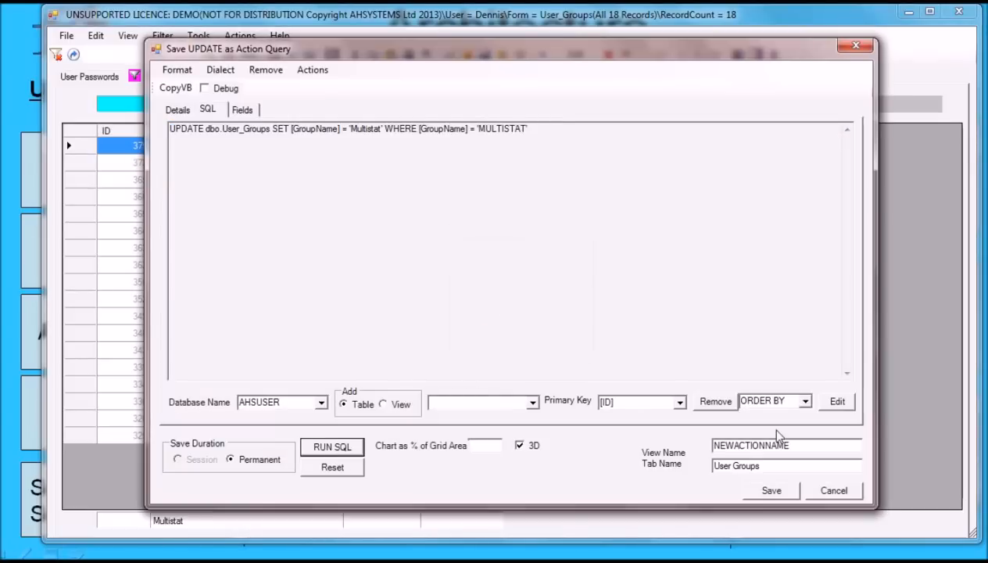
pyautogui.click(832, 492)
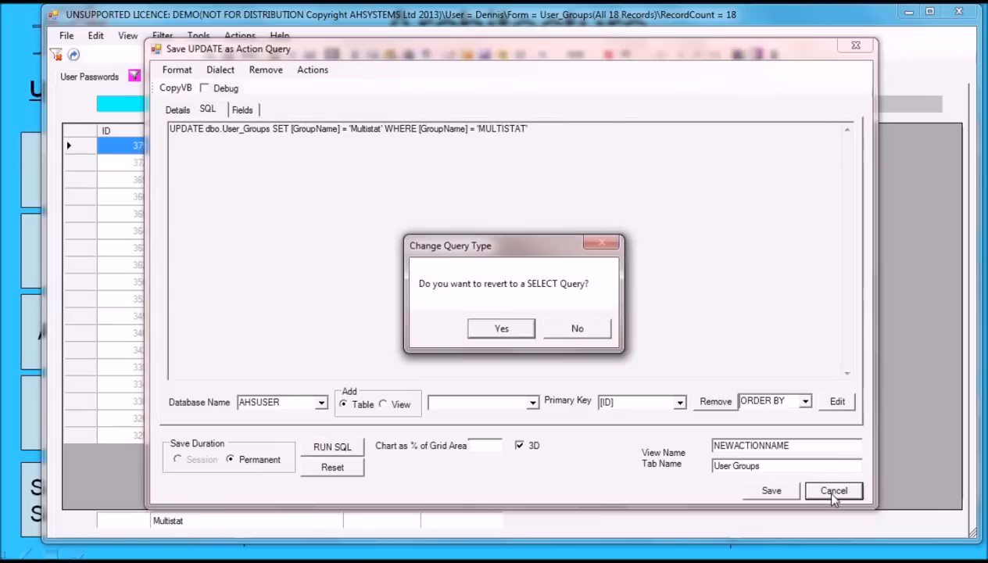
pyautogui.click(502, 330)
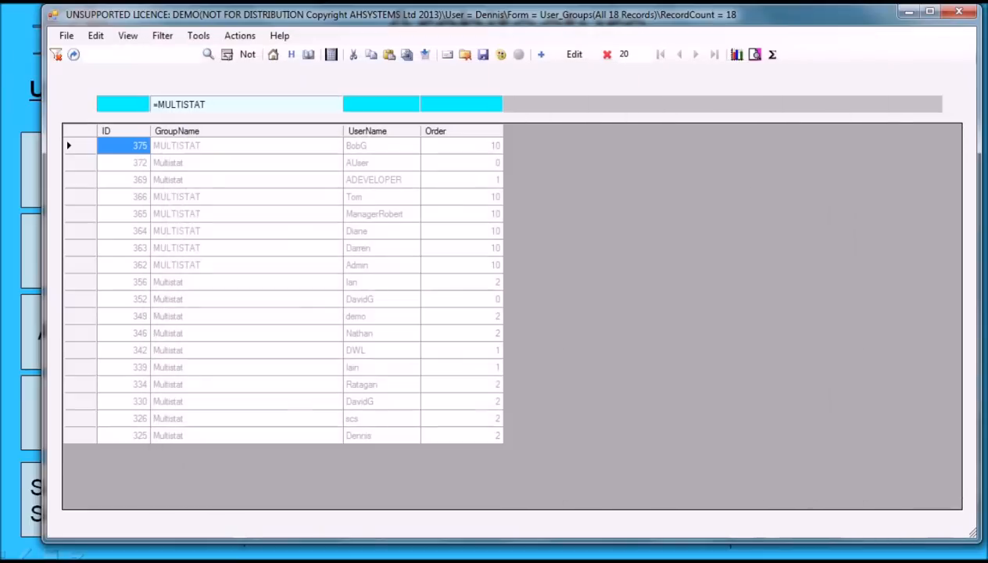
pyautogui.click(56, 54)
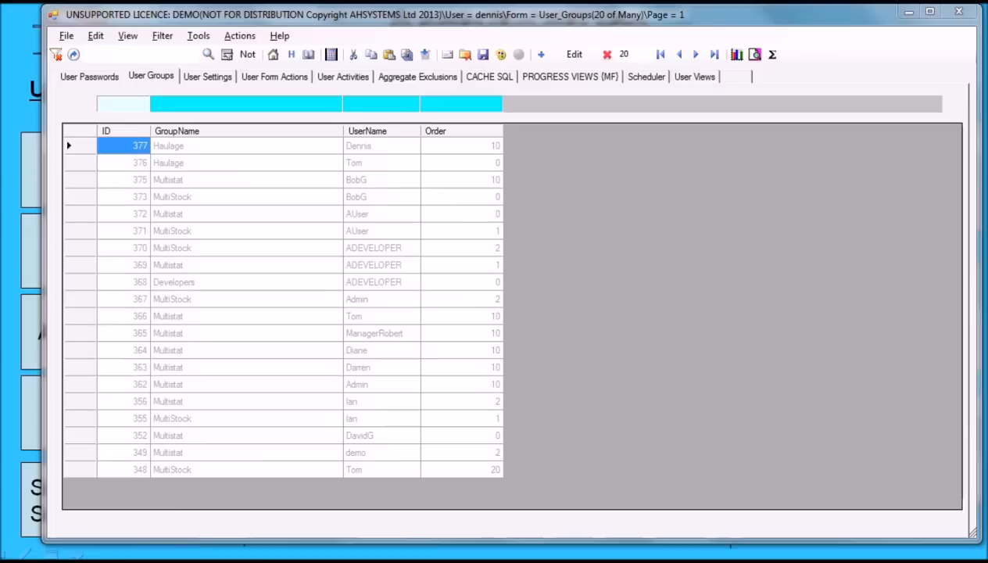
# Switch to the other user's session, open the MultiStock Setup activity and display its Chargable Stock and WH Addresses records.
pyautogui.click(909, 16)
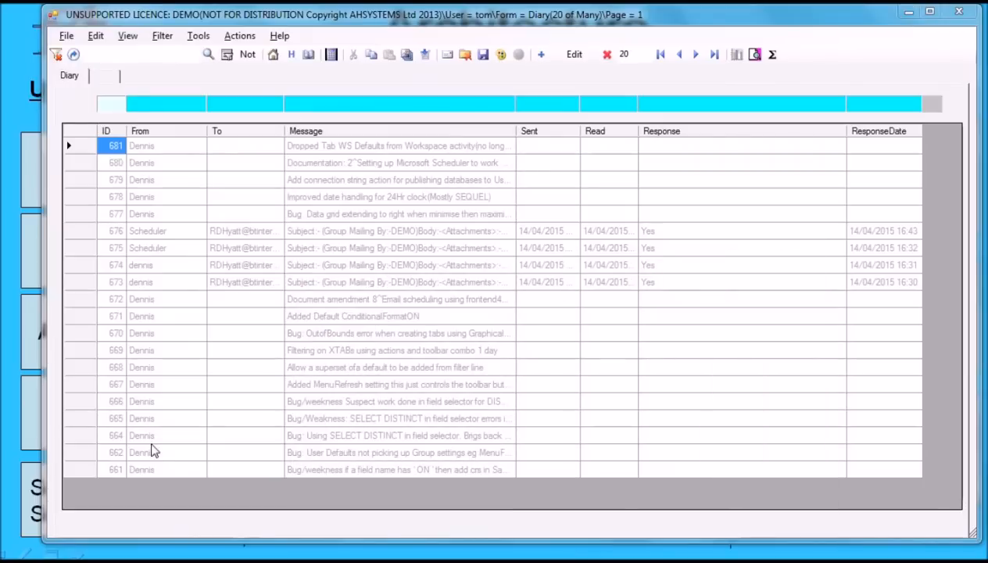
pyautogui.click(66, 39)
pyautogui.moveTo(83, 92)
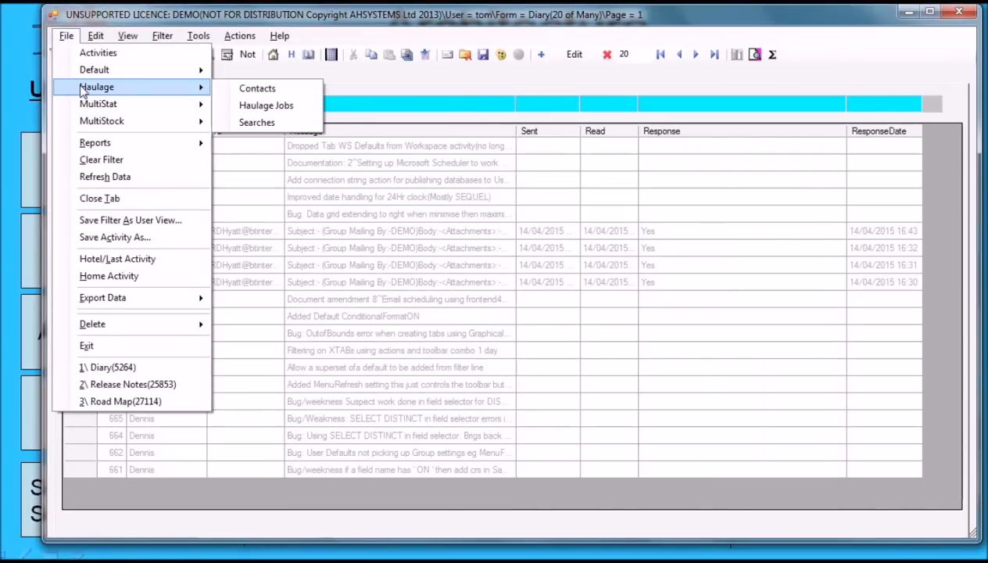
pyautogui.moveTo(92, 124)
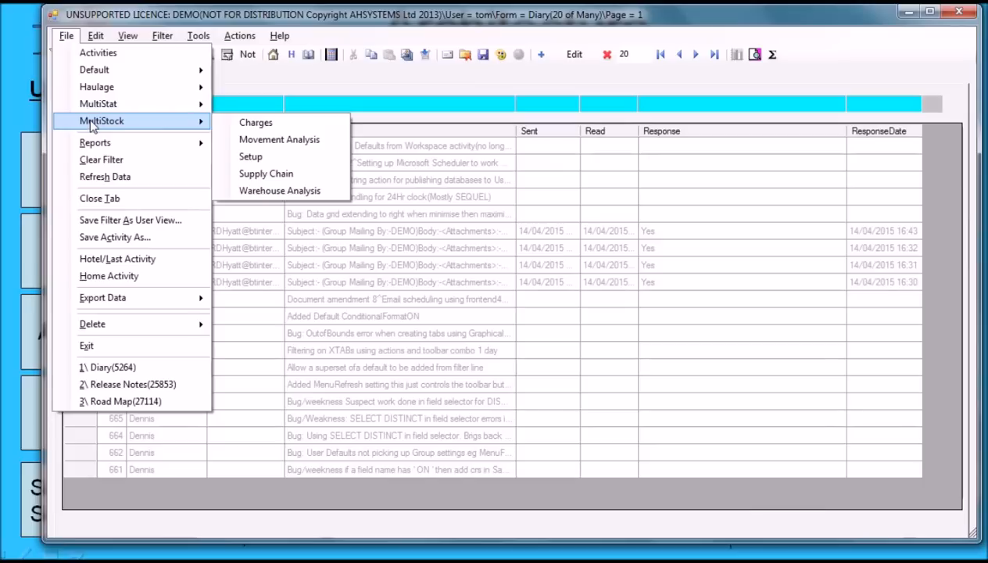
pyautogui.click(239, 159)
pyautogui.click(156, 85)
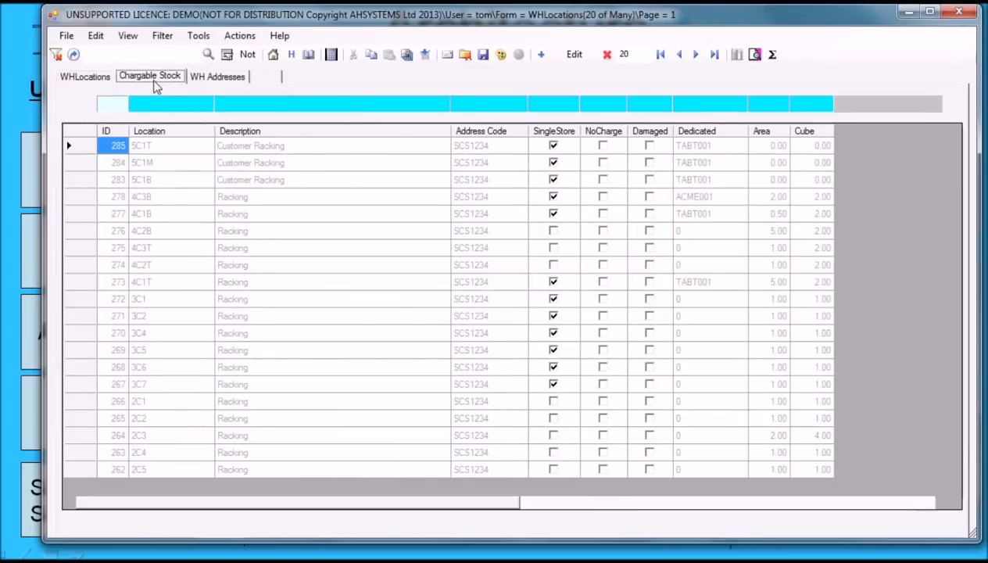
pyautogui.click(218, 78)
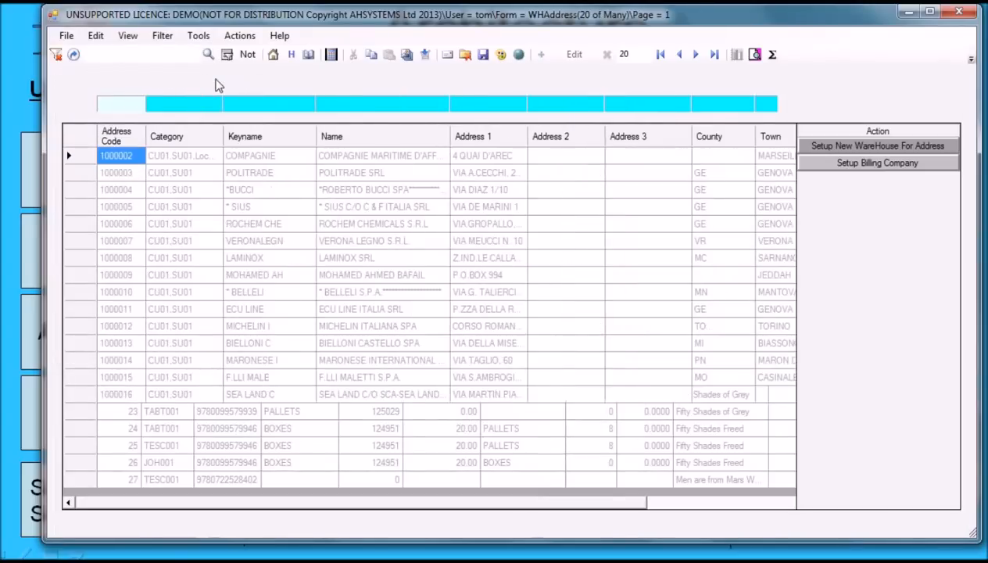
# Filter the WH Addresses records to those containing london in any field.
pyautogui.click(67, 36)
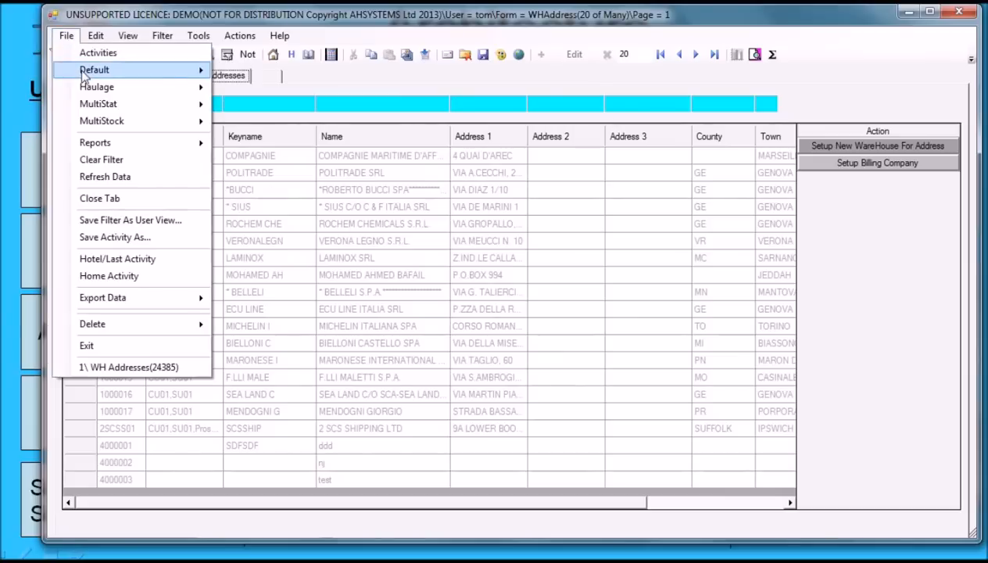
pyautogui.click(264, 129)
pyautogui.click(164, 58)
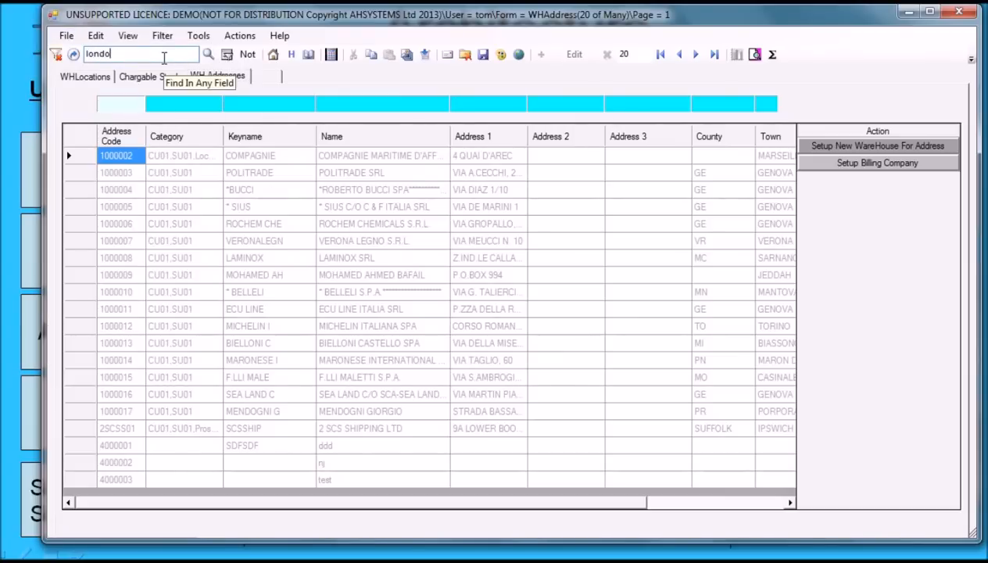
pyautogui.write('london')
pyautogui.press('Return')
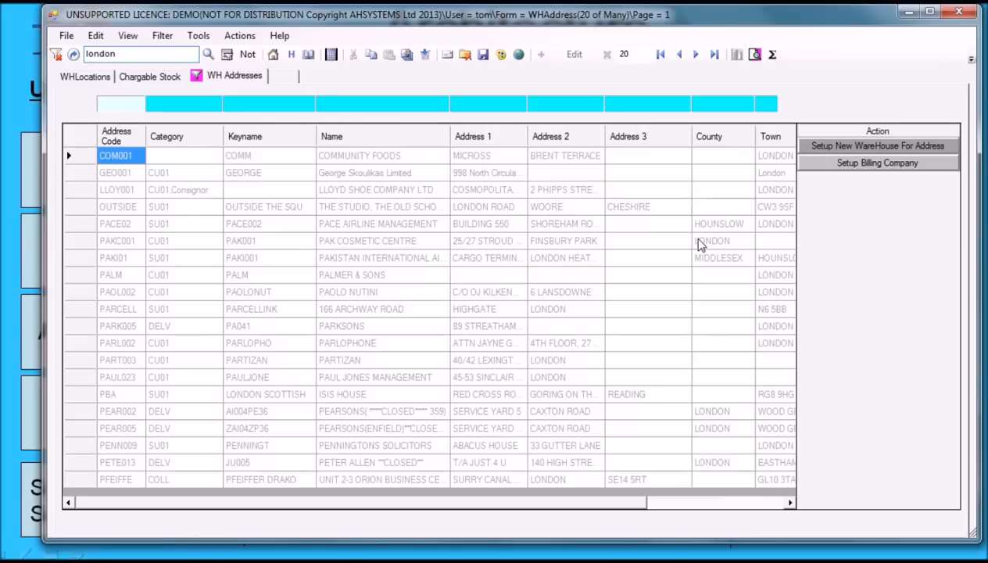
# Open the MultiStock Supply Chain activity and sort its records by MovementType in descending order.
pyautogui.click(66, 37)
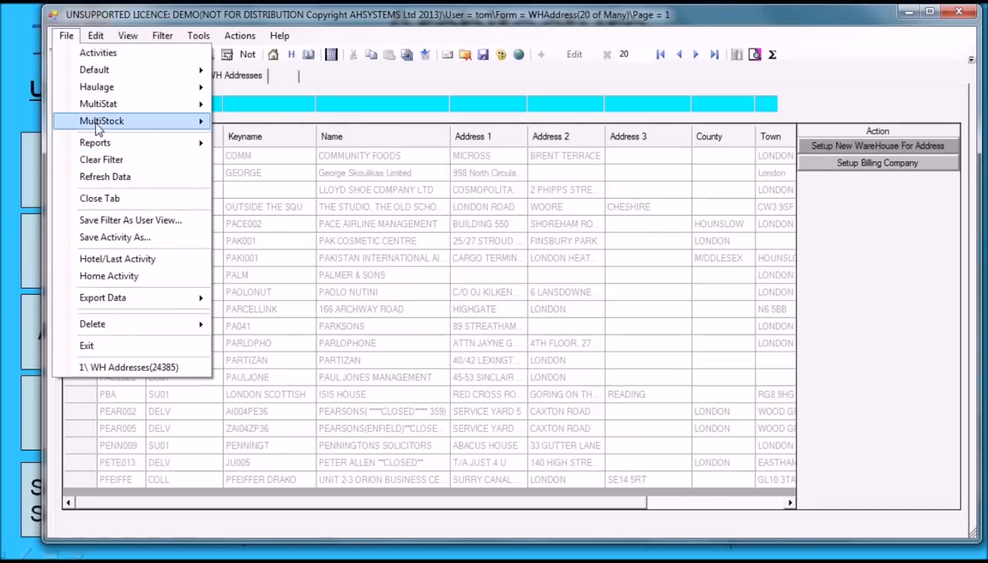
pyautogui.moveTo(98, 129)
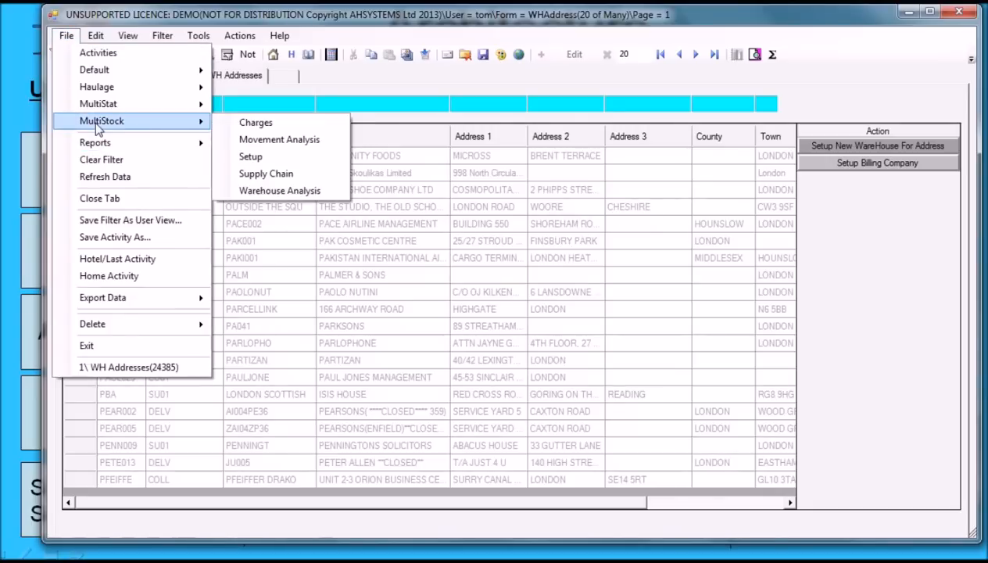
pyautogui.click(264, 174)
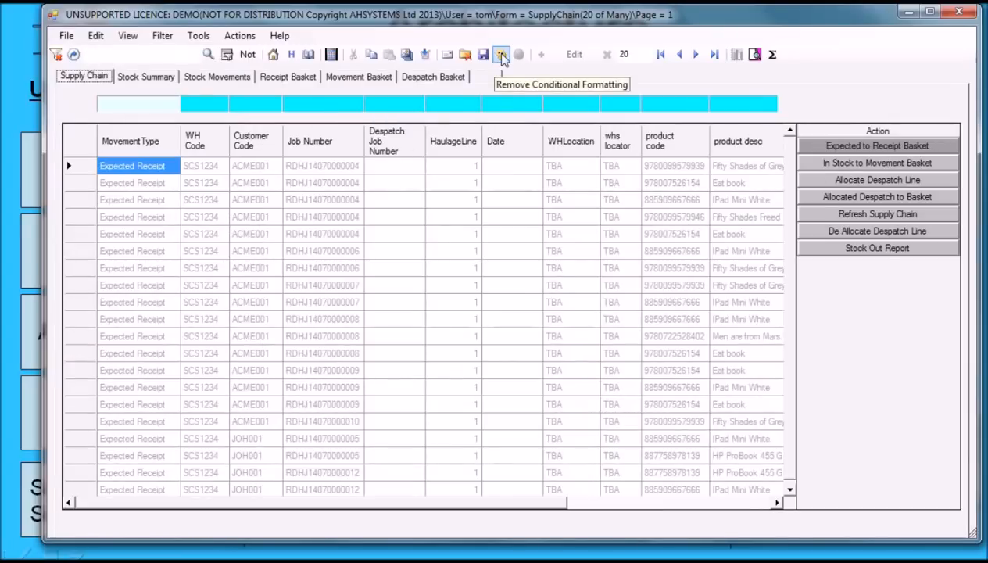
pyautogui.click(147, 143)
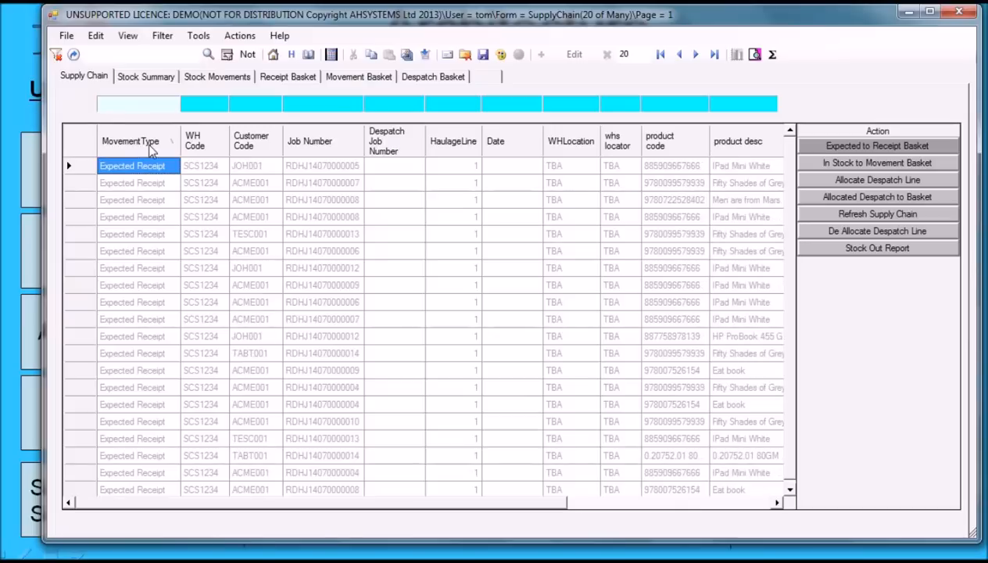
pyautogui.click(147, 143)
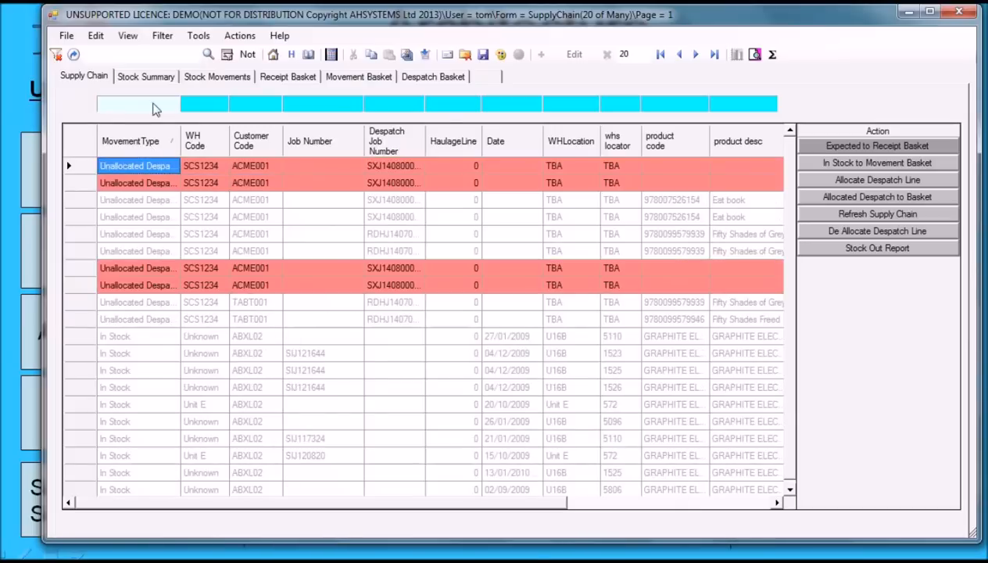
# Open the MultiStat Jobs activity and filter the records to the job number of the fourth listed job.
pyautogui.click(66, 36)
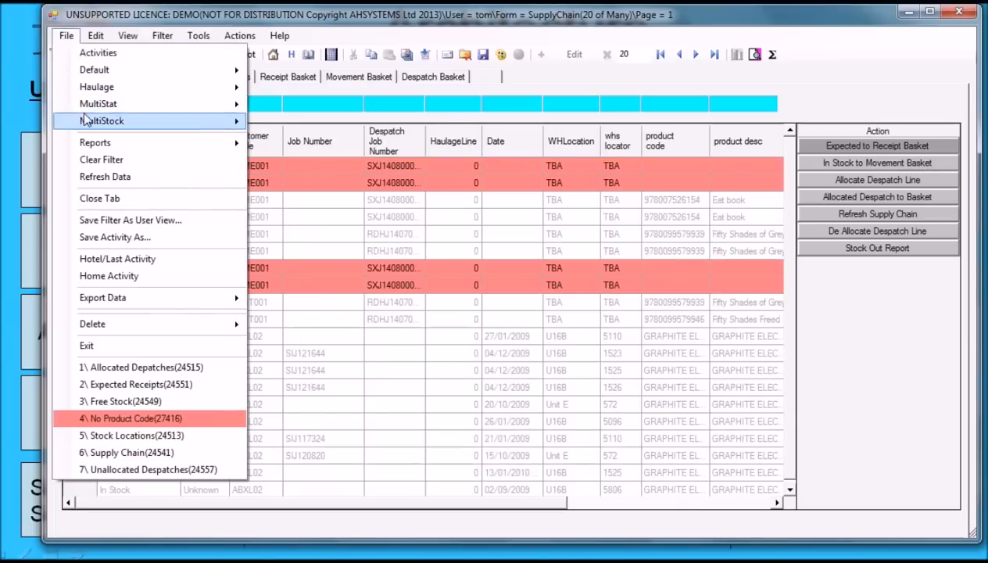
pyautogui.moveTo(86, 111)
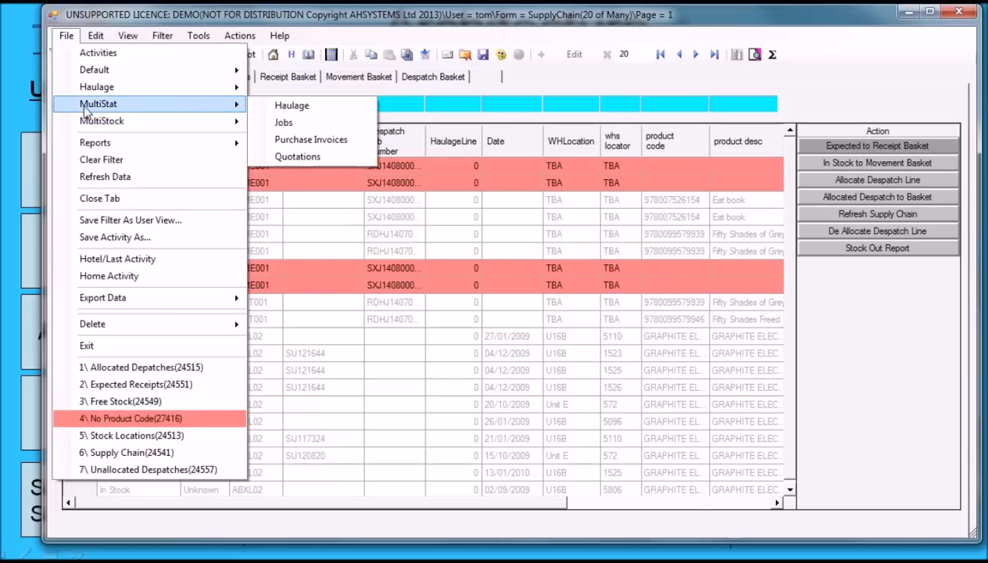
pyautogui.click(281, 125)
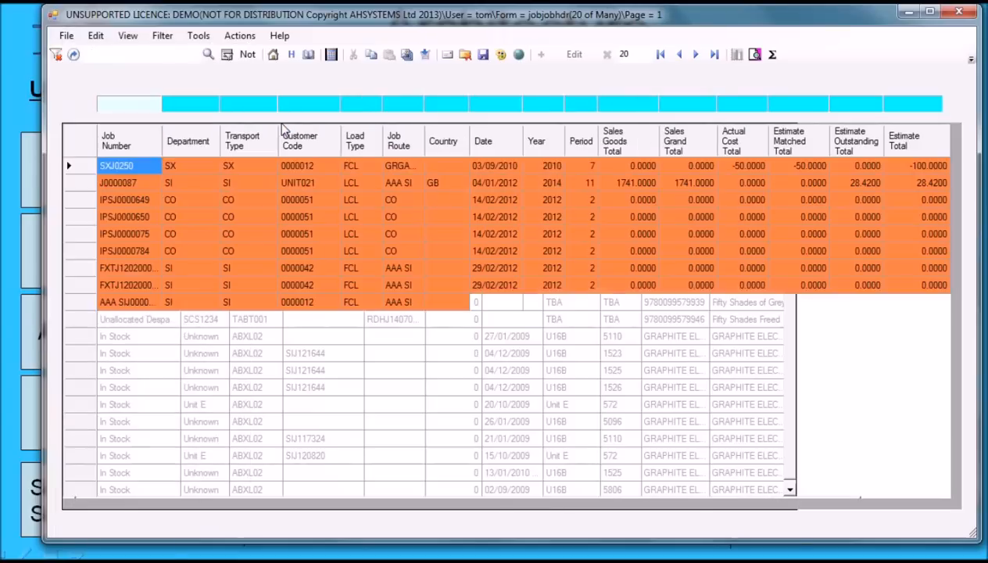
pyautogui.doubleClick(125, 217)
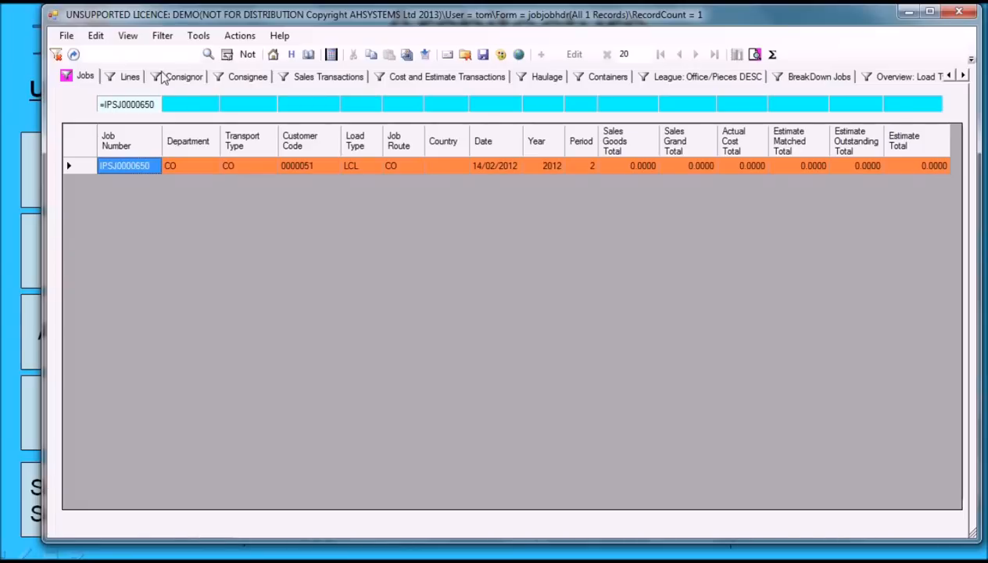
# Examine the filtered job's Lines, Consignor and Consignee records, and clear the filter on Jobs.
pyautogui.click(125, 80)
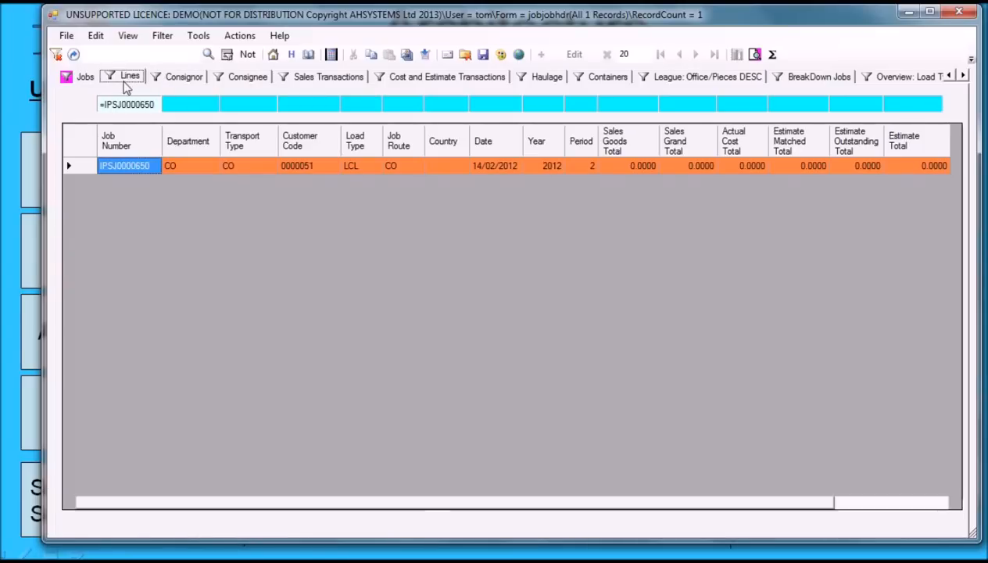
pyautogui.click(178, 78)
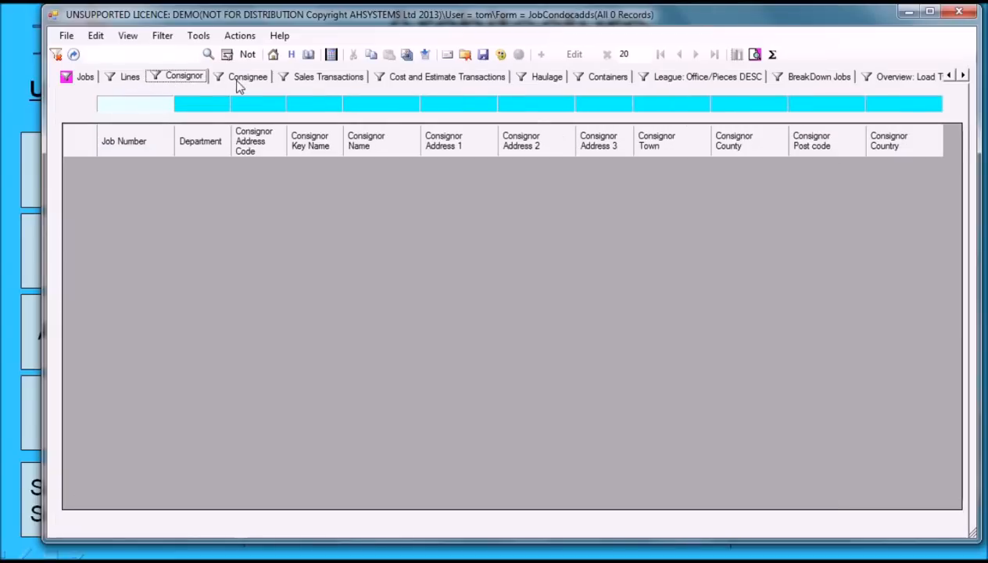
pyautogui.click(241, 80)
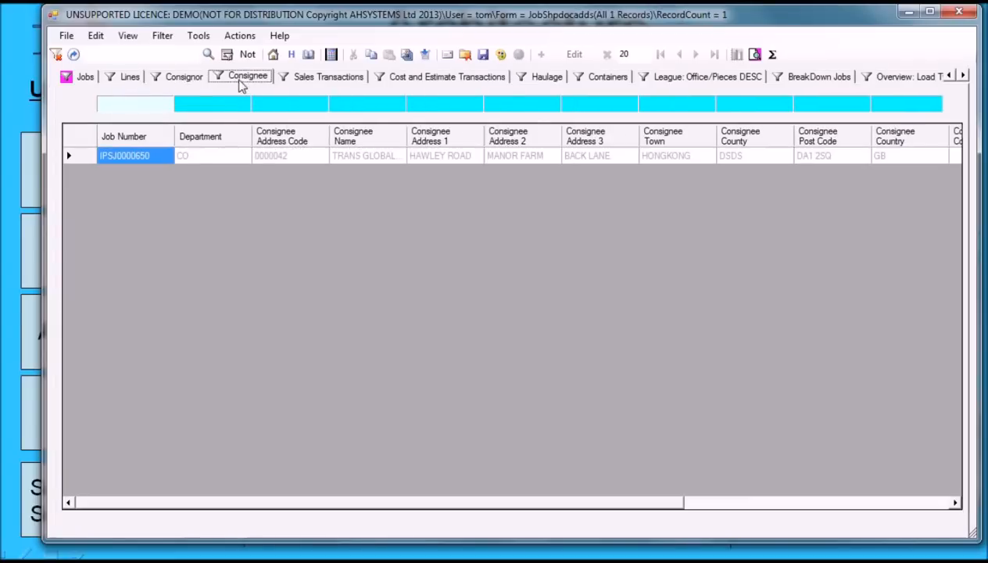
pyautogui.click(82, 78)
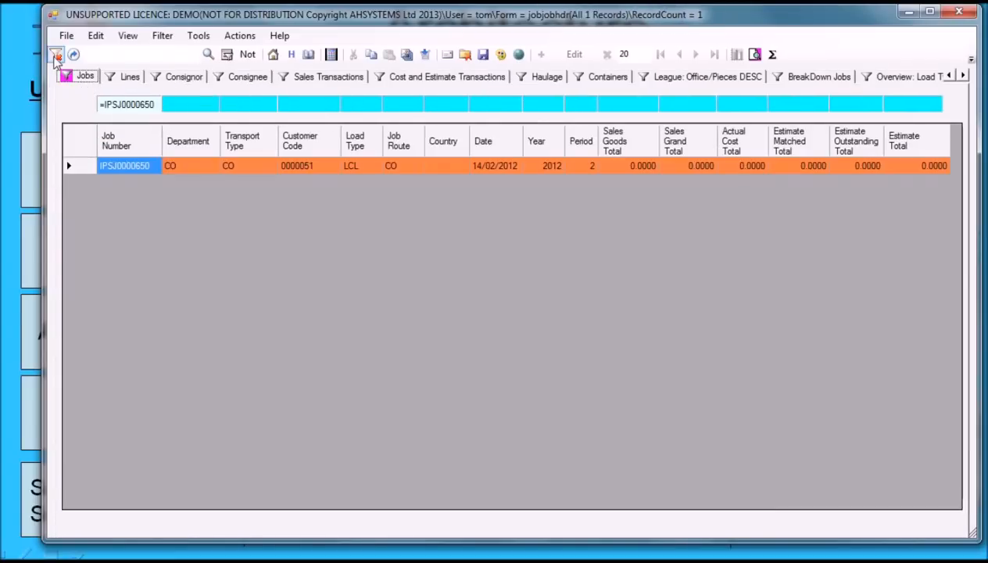
pyautogui.click(57, 55)
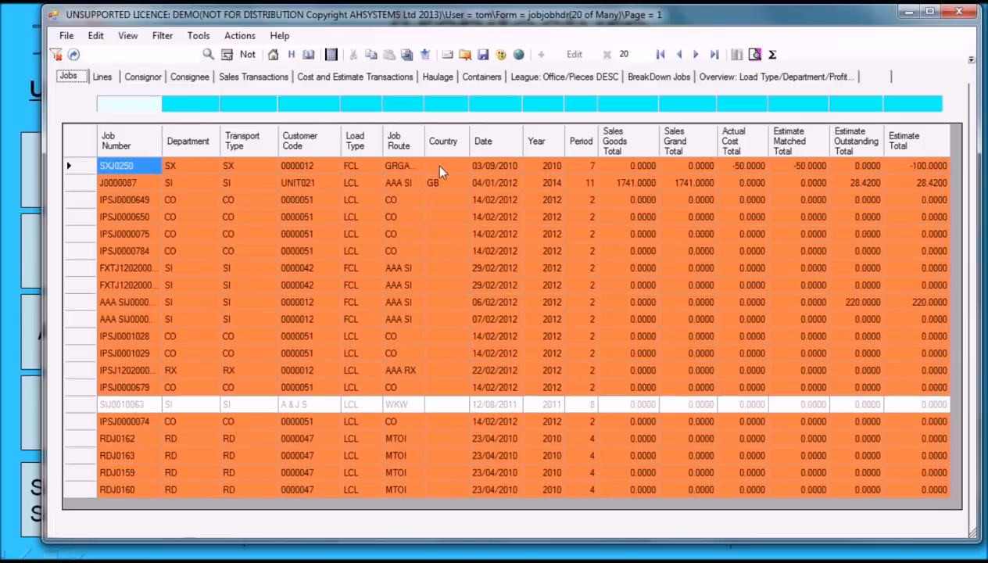
# Filter the Jobs records to Year 2014 and Period 11, and view the matching Lines and Consignor records.
pyautogui.doubleClick(548, 187)
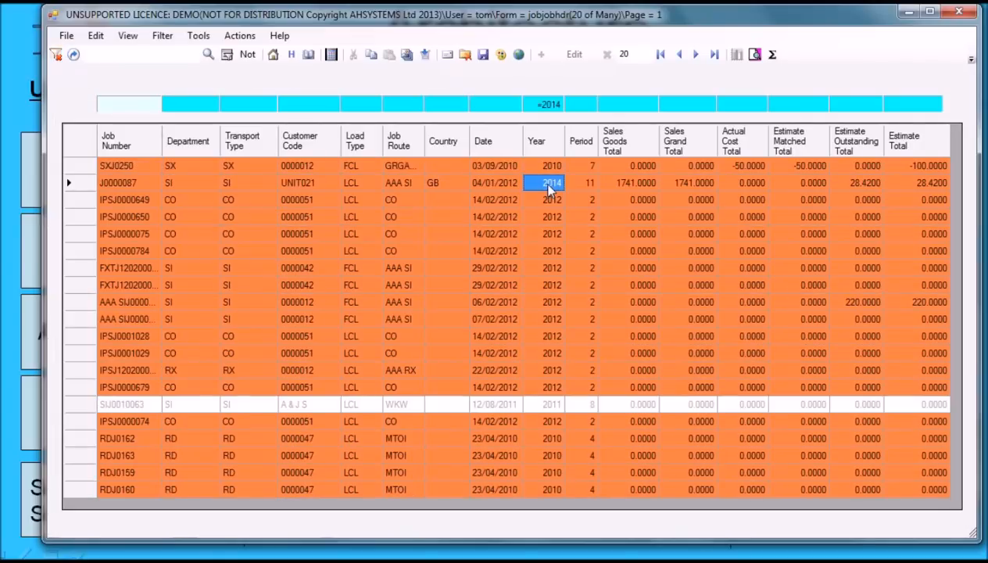
pyautogui.doubleClick(588, 188)
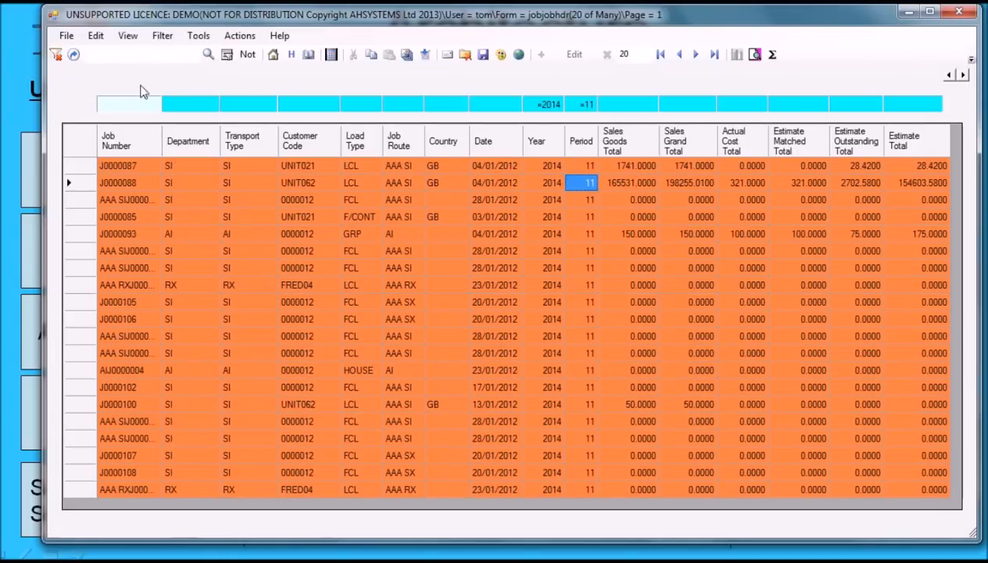
pyautogui.click(127, 77)
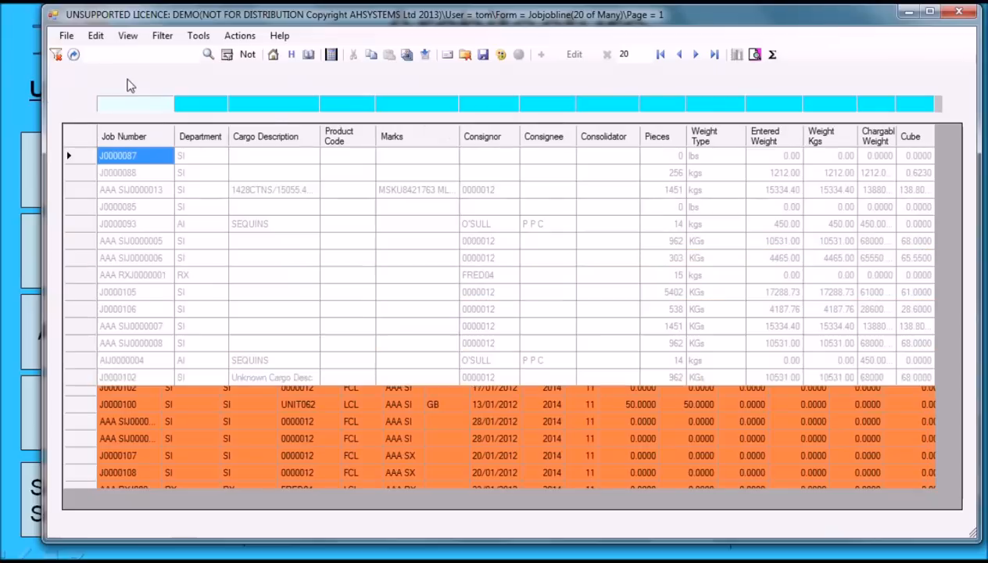
pyautogui.click(172, 78)
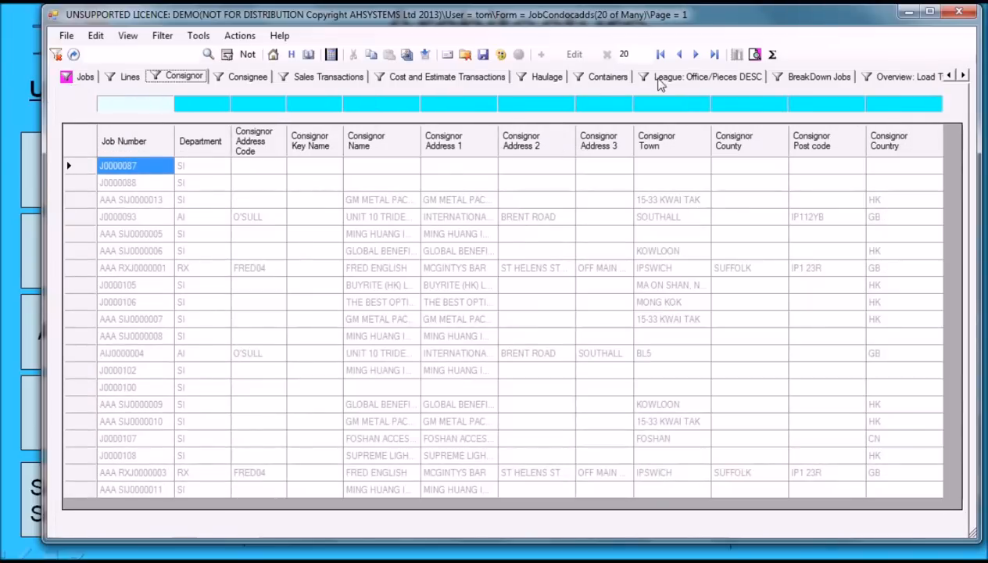
# Display the Office/Pieces league and regenerate its 3D pie chart grouped by Office with the existing analysis settings.
pyautogui.click(659, 81)
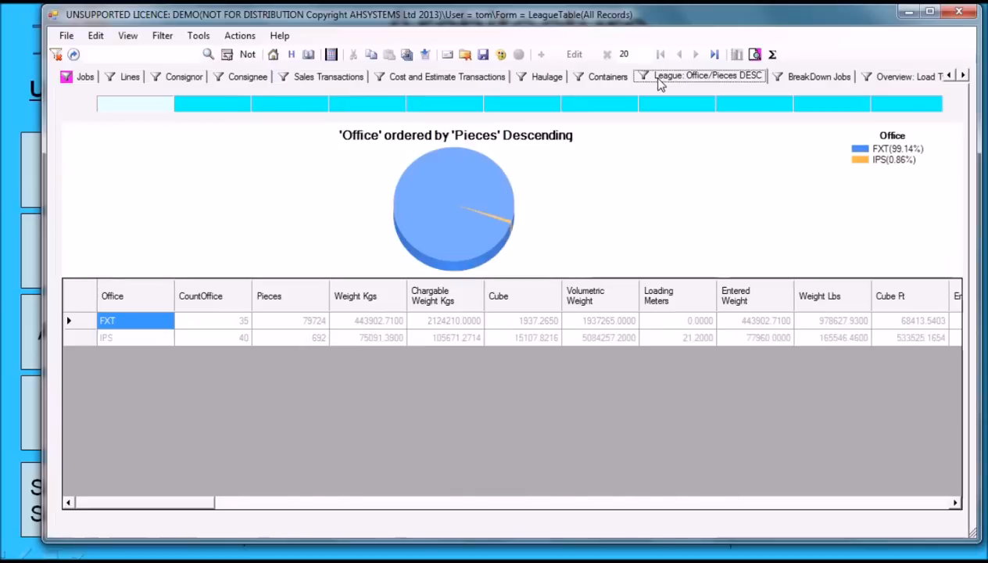
pyautogui.click(331, 55)
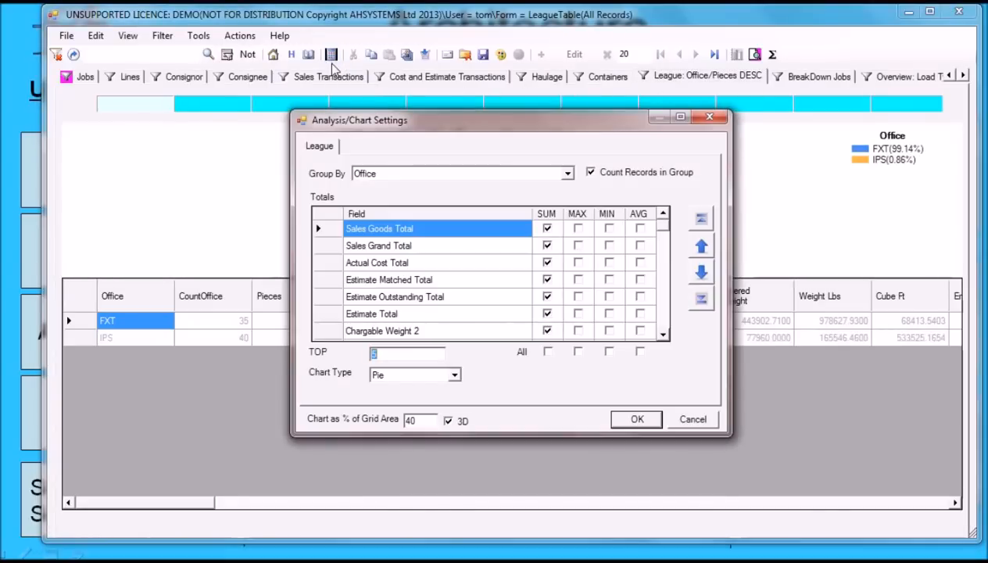
pyautogui.click(637, 421)
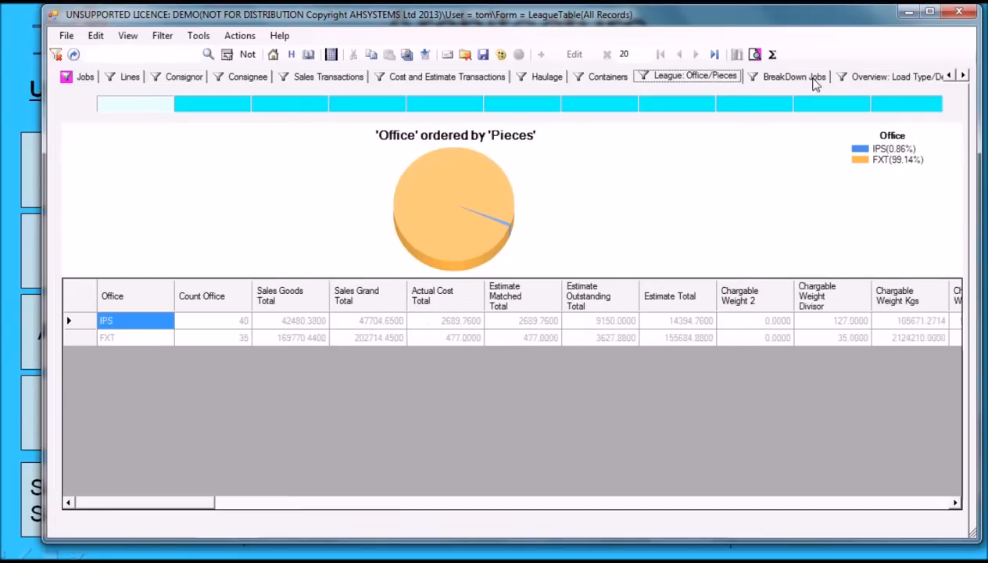
# View the BreakDown Jobs report and inspect its analysis and chart settings without changing them.
pyautogui.click(813, 80)
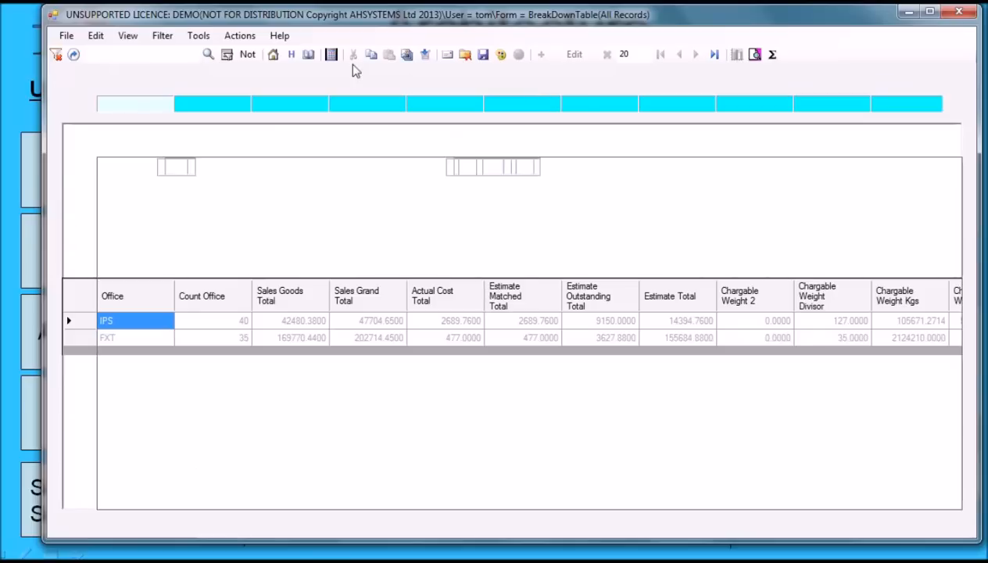
pyautogui.click(332, 55)
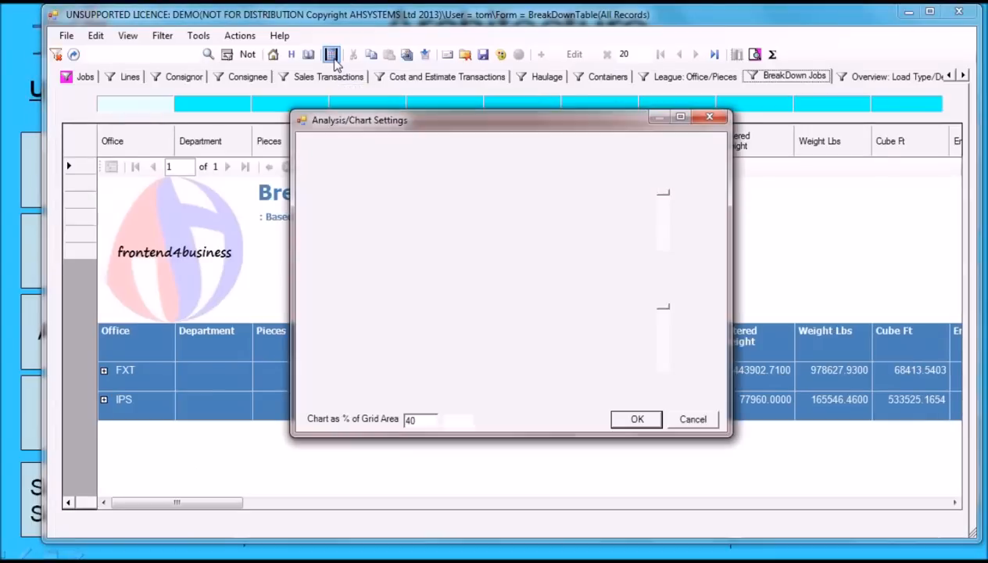
pyautogui.click(692, 419)
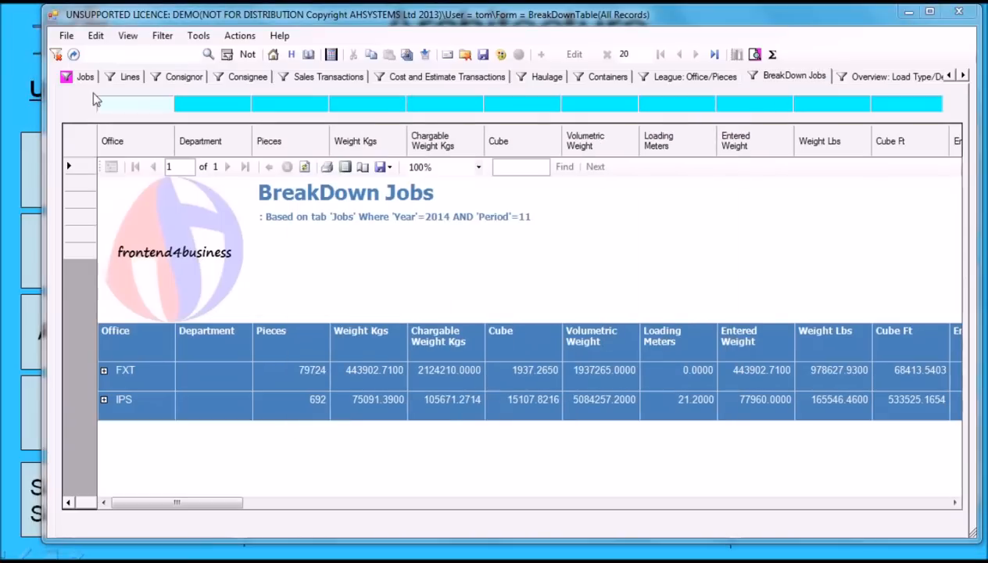
# Open the Haulage Jobs activity from the Haulage group and select the first job record.
pyautogui.click(67, 35)
pyautogui.moveTo(90, 87)
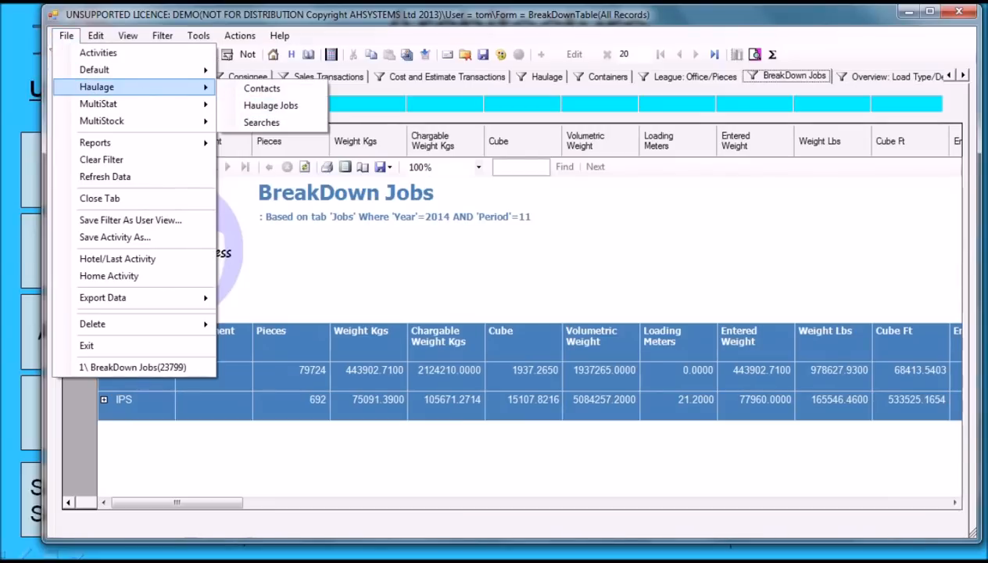
pyautogui.click(270, 105)
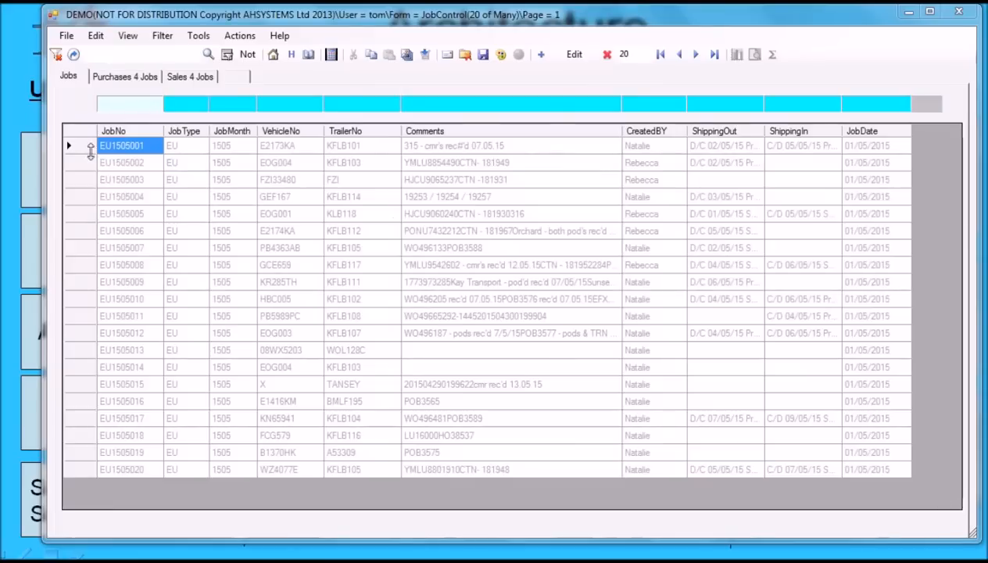
pyautogui.click(88, 150)
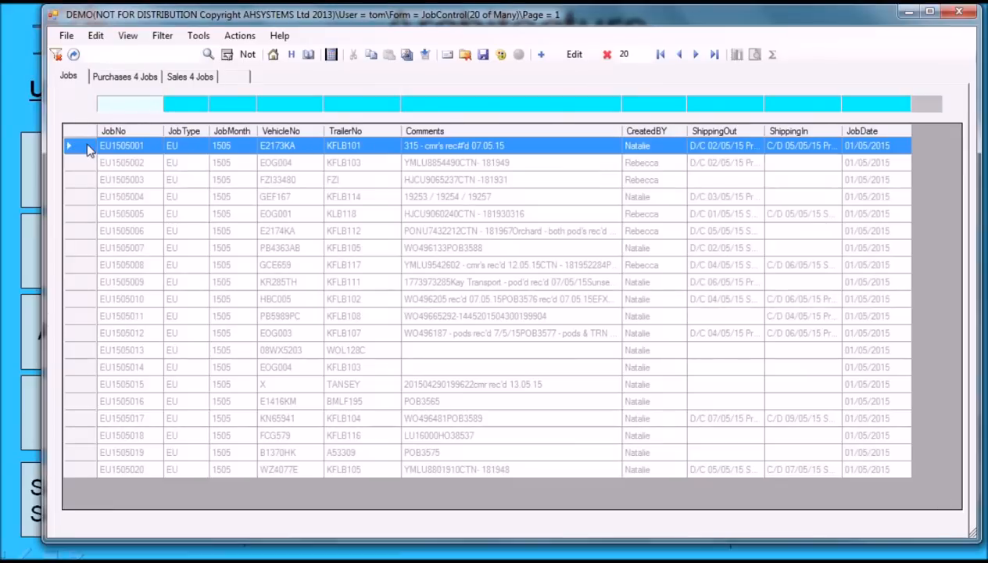
# Open the selected job record to review its sales, purchasing and shipping details, and close it without changes.
pyautogui.click(573, 57)
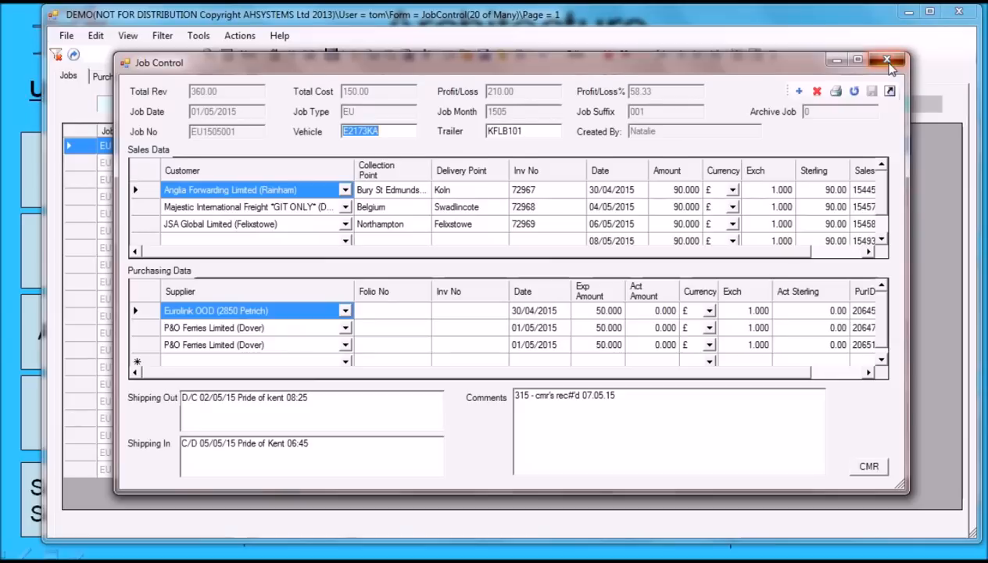
pyautogui.click(888, 61)
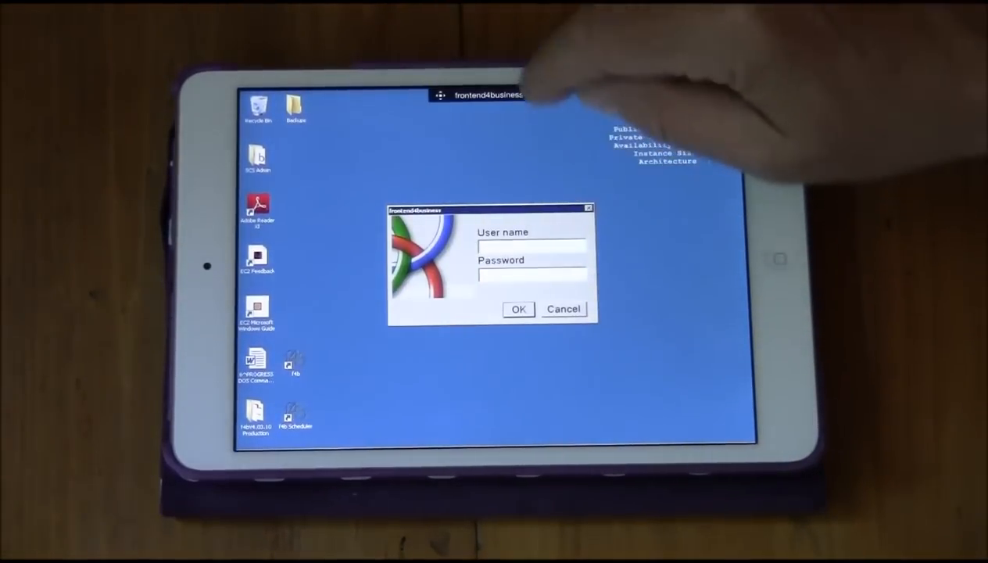
# Log in to frontend4business on the tablet with the user name and password, using the on-screen keyboard and hiding it once done.
pyautogui.click(537, 93)
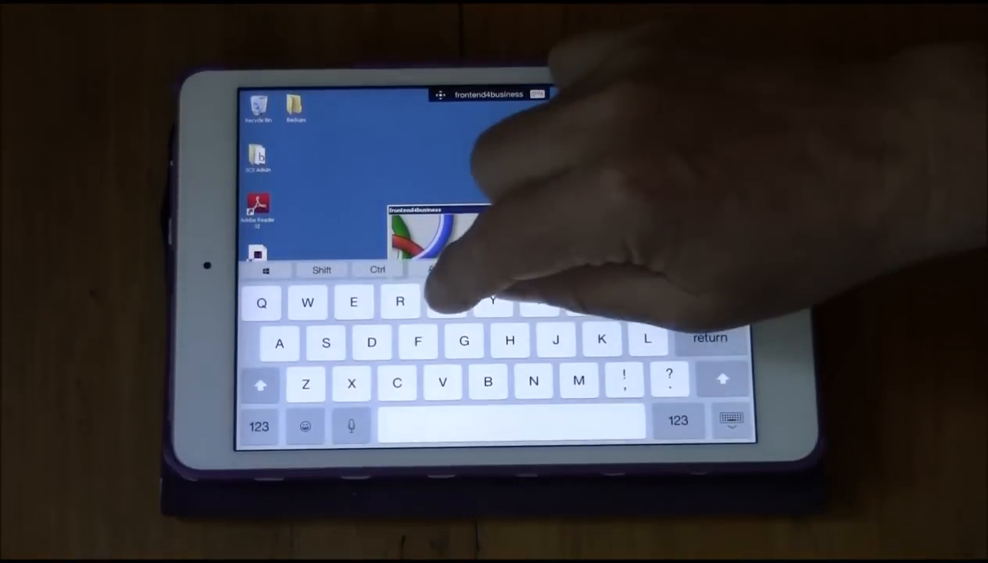
pyautogui.write('tom')
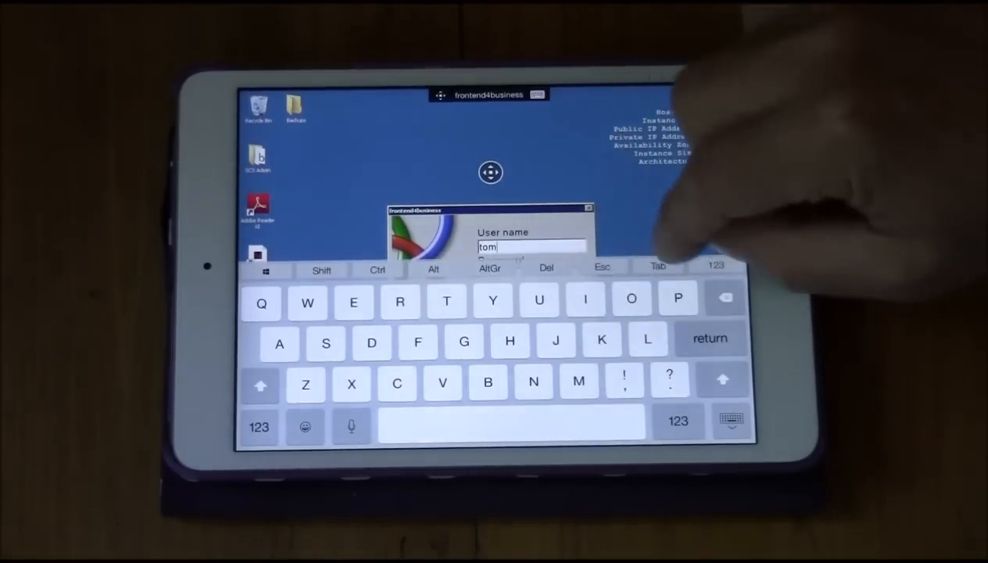
pyautogui.press('Tab')
pyautogui.write('a')
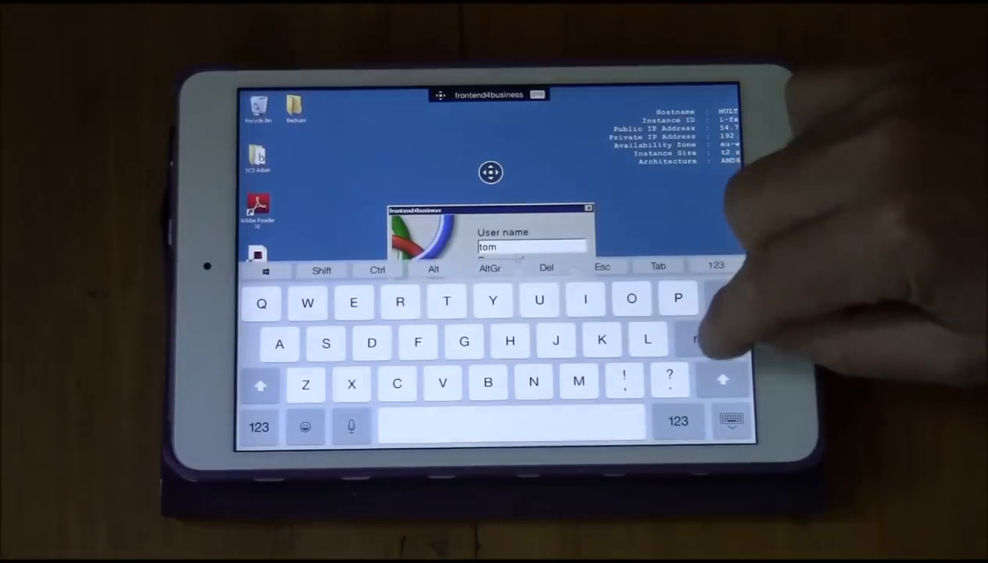
pyautogui.press('Return')
pyautogui.click(537, 95)
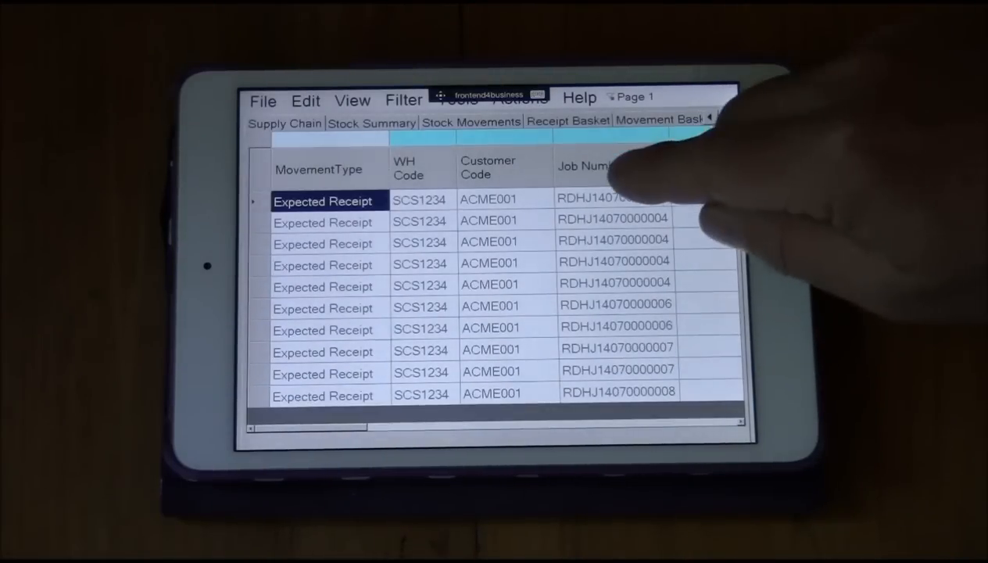
# Filter the Supply Chain records to Customer Code TABT001.
pyautogui.click(612, 198)
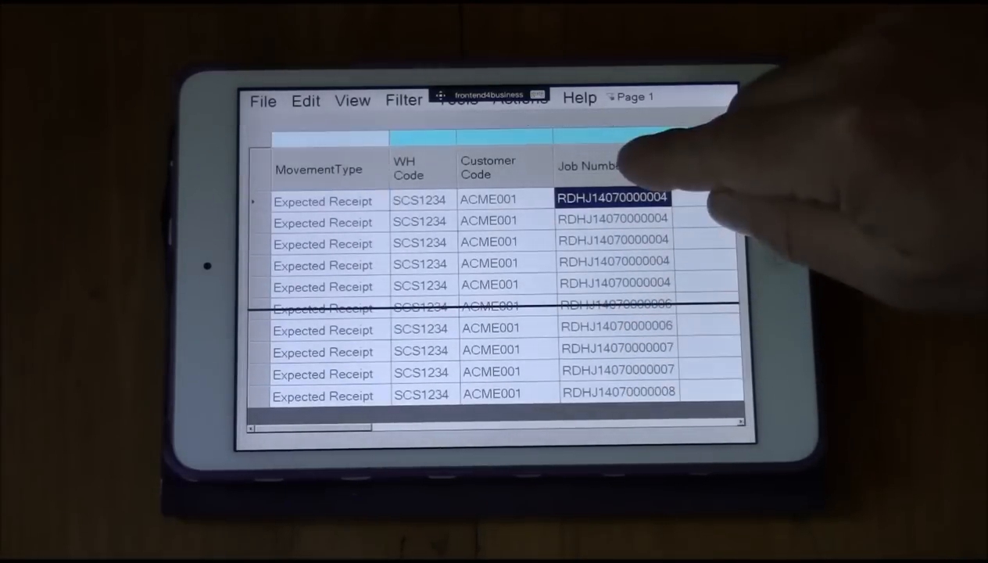
pyautogui.moveTo(622, 161); pyautogui.dragTo(620, 150)
pyautogui.moveTo(614, 199); pyautogui.dragTo(605, 356)
pyautogui.click(487, 242)
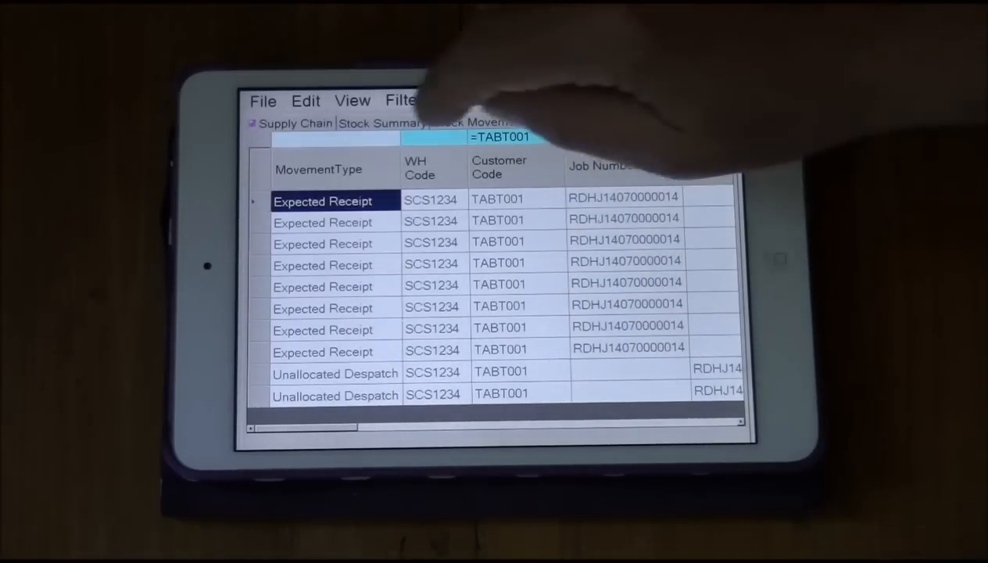
# Display the Stock Summary records and select the Product Desc of the ABXL02 graphite electrodes with WH Code Unknown.
pyautogui.click(385, 124)
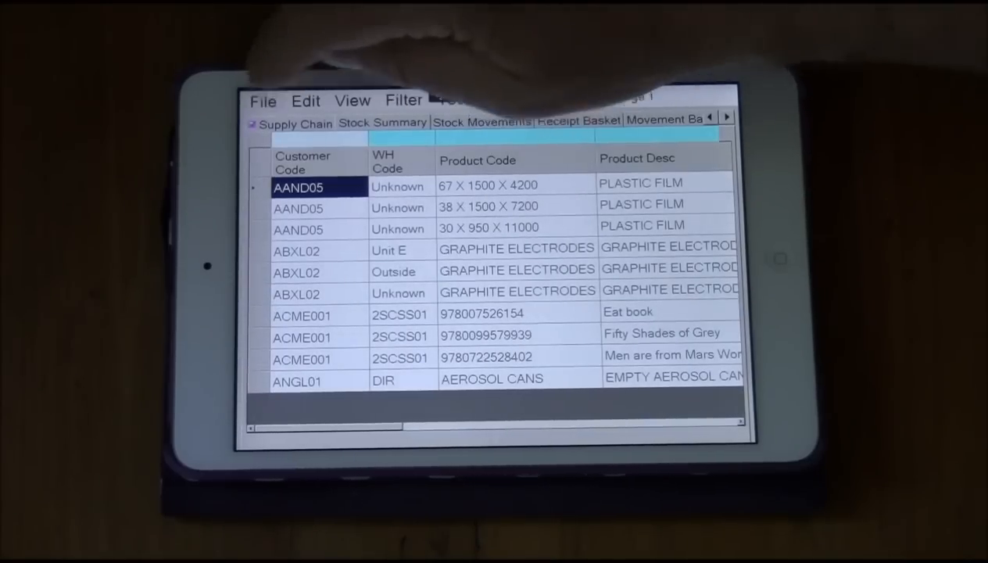
pyautogui.click(263, 101)
pyautogui.click(645, 293)
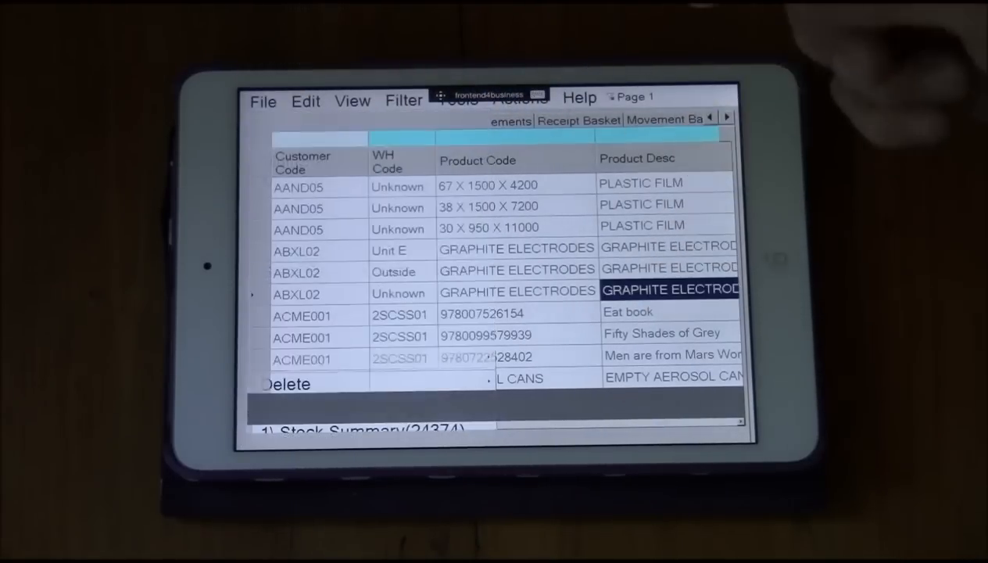